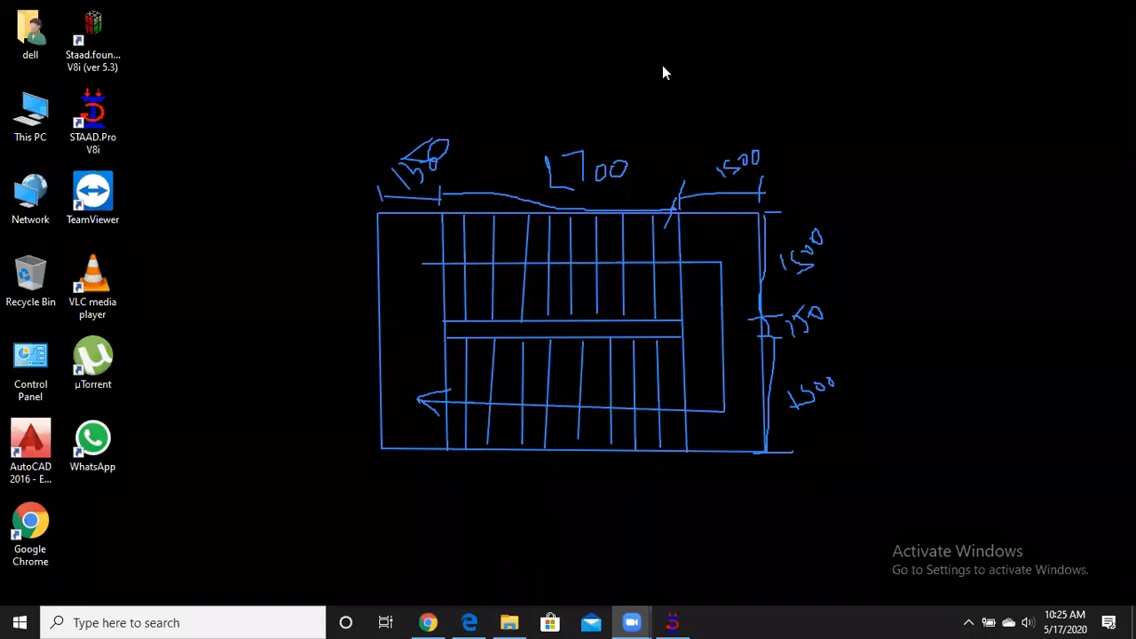
Step: Switch to STAAD.Pro, create a new project named staire with millimetre length units, and dismiss the default snap grid
left_click(672, 622)
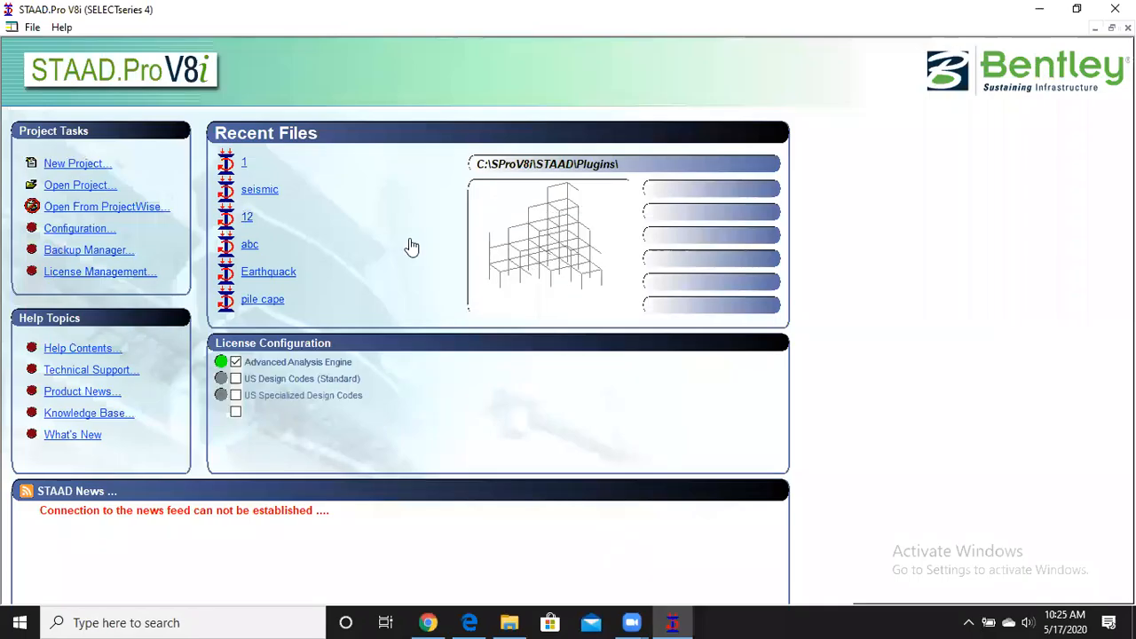
left_click(53, 169)
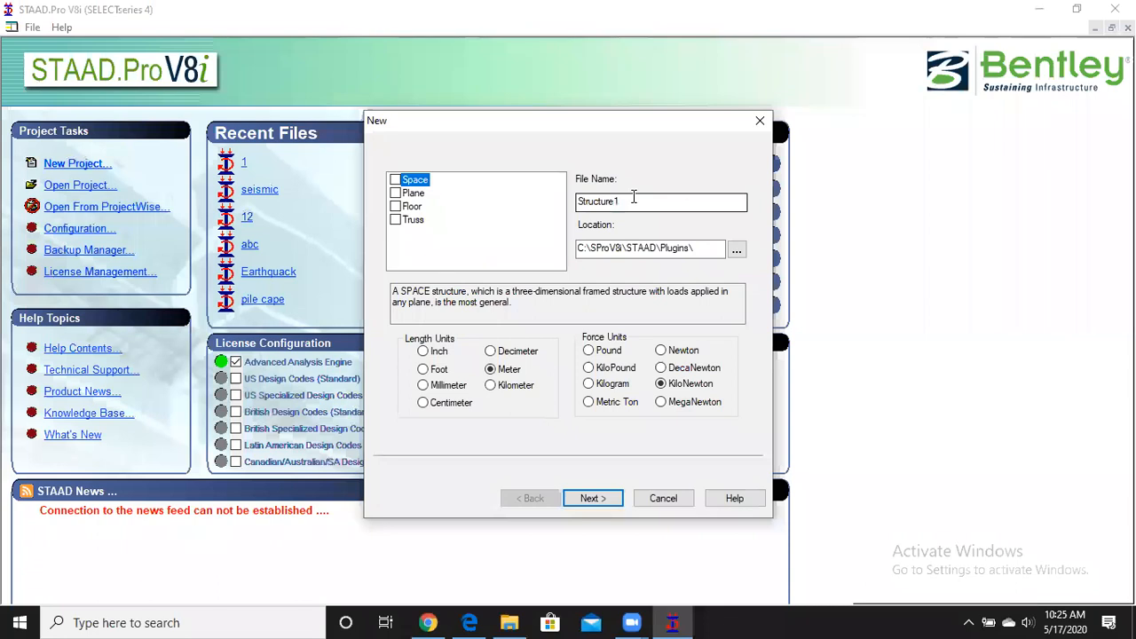
left_click_drag(633, 197, 568, 203)
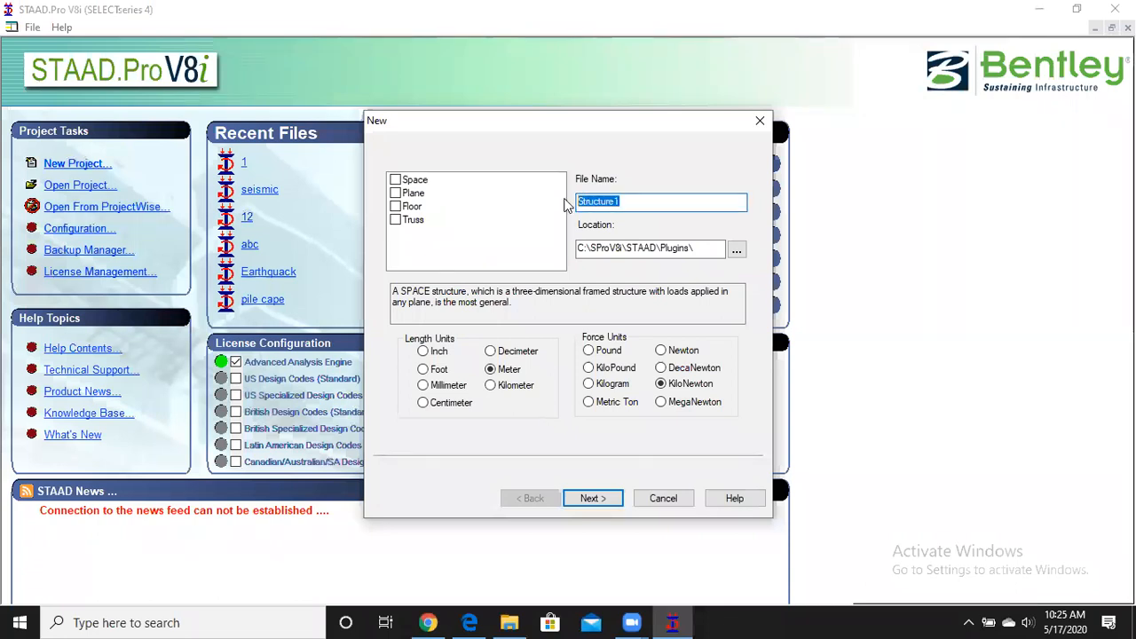
type("st")
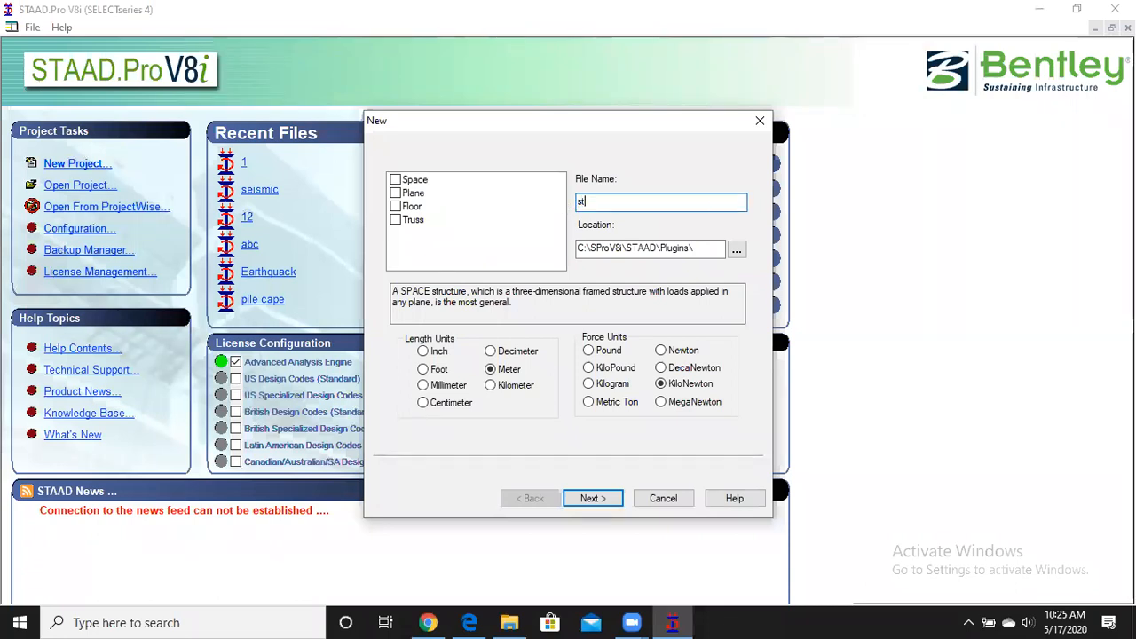
type("aire")
left_click(447, 388)
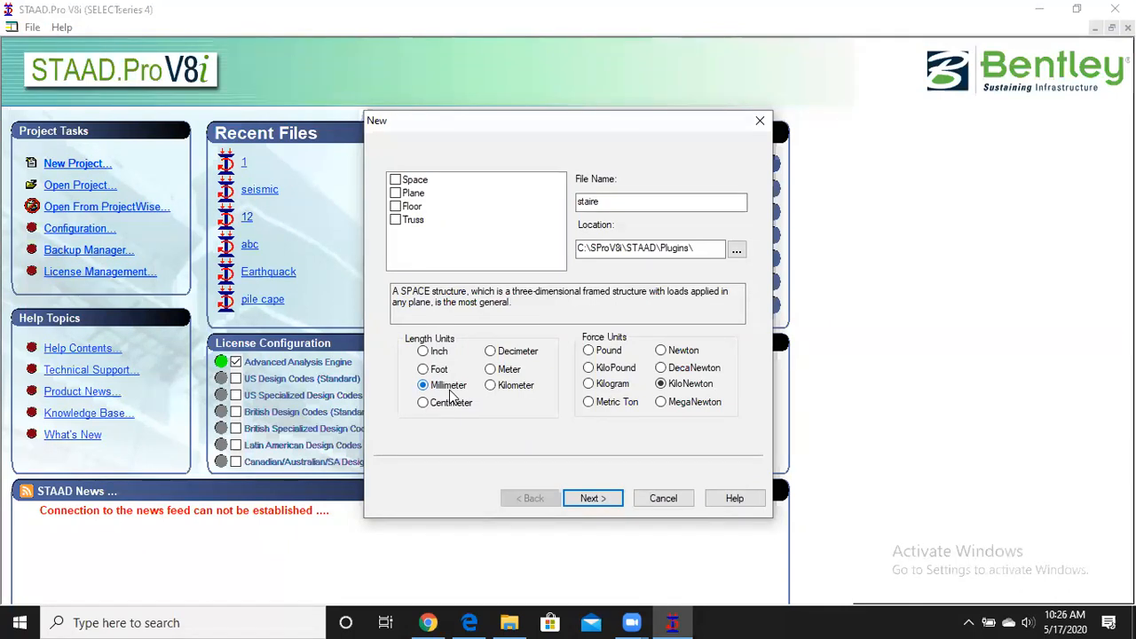
left_click(595, 498)
left_click(608, 500)
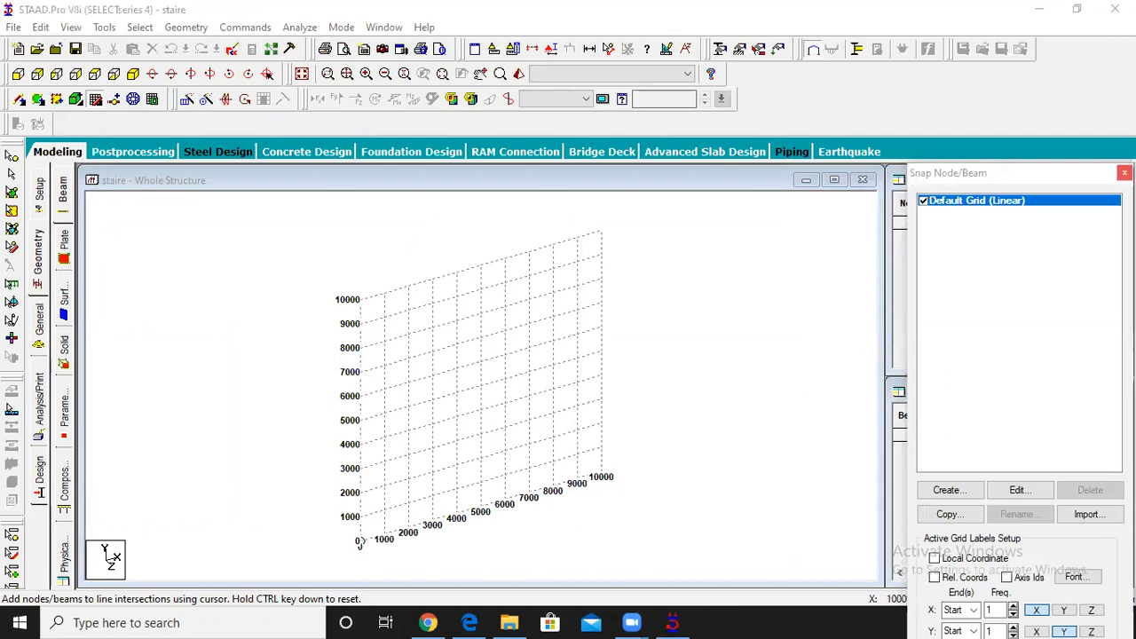
left_click(1125, 172)
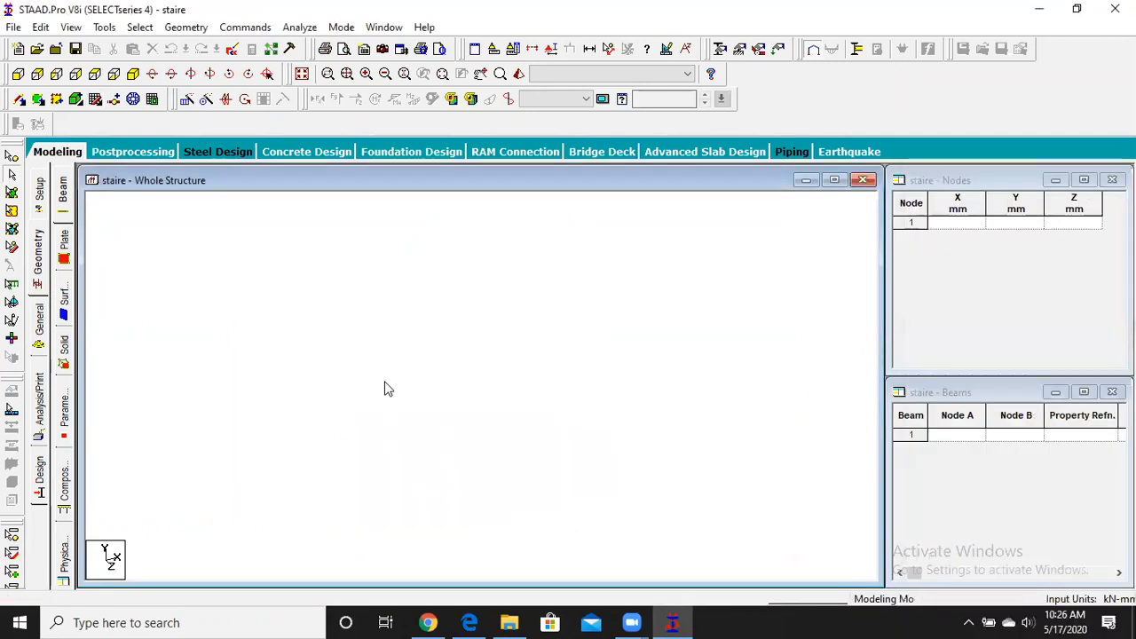
Step: Add the first two nodes to the node table at (0, 0, 0) and (1500, 0, 0) mm
left_click(959, 223)
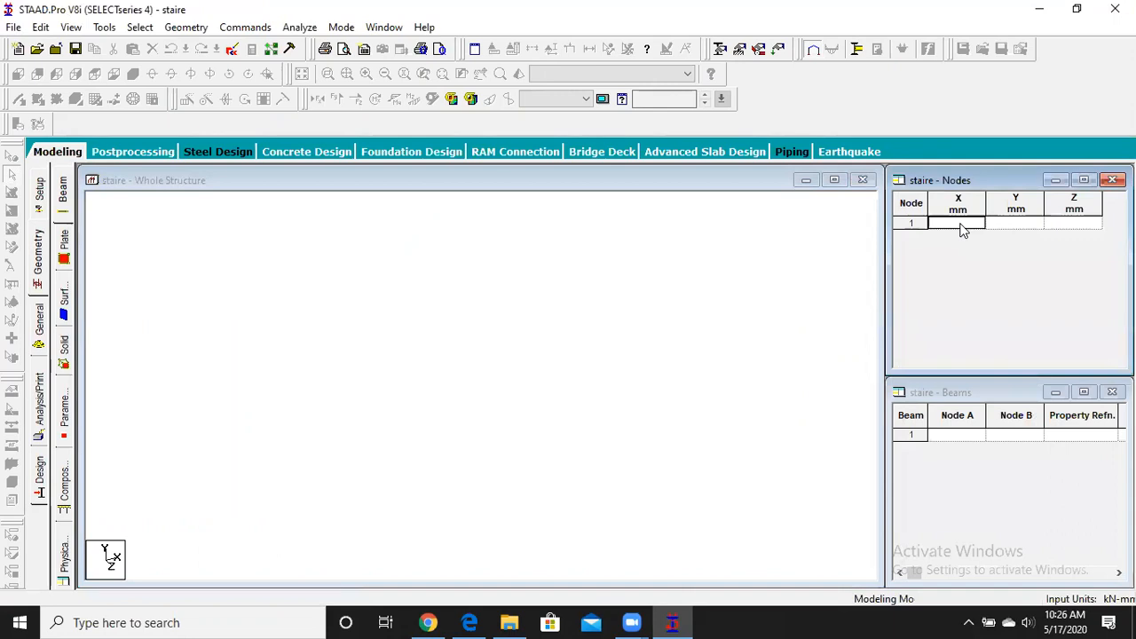
type("0")
key("Return")
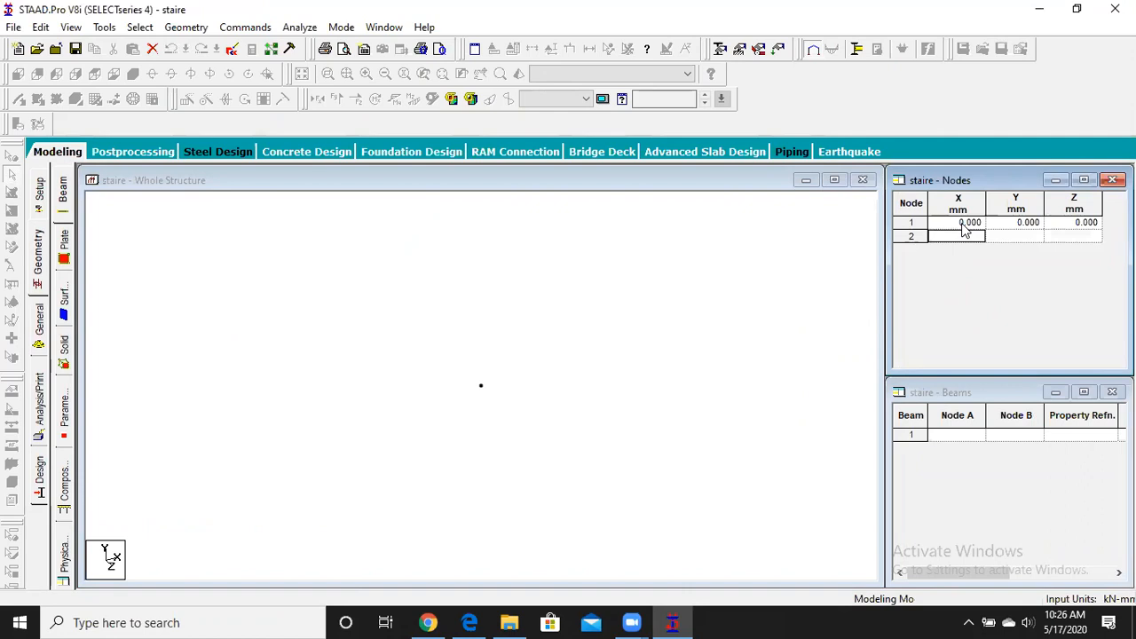
type("1500")
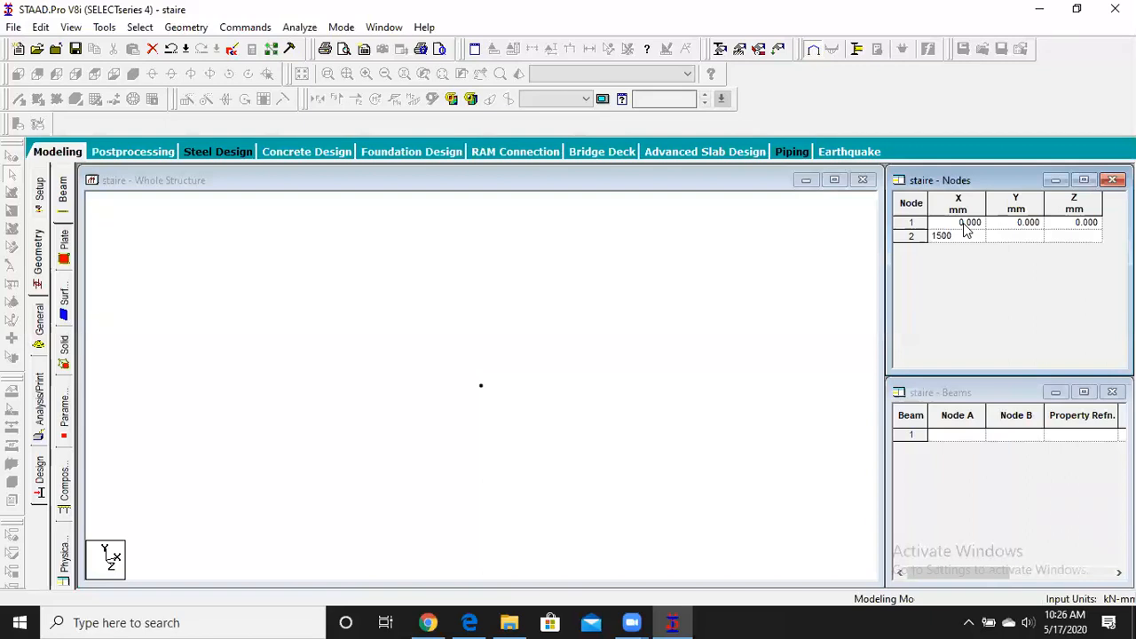
left_click(964, 222)
key("Down")
key("Left")
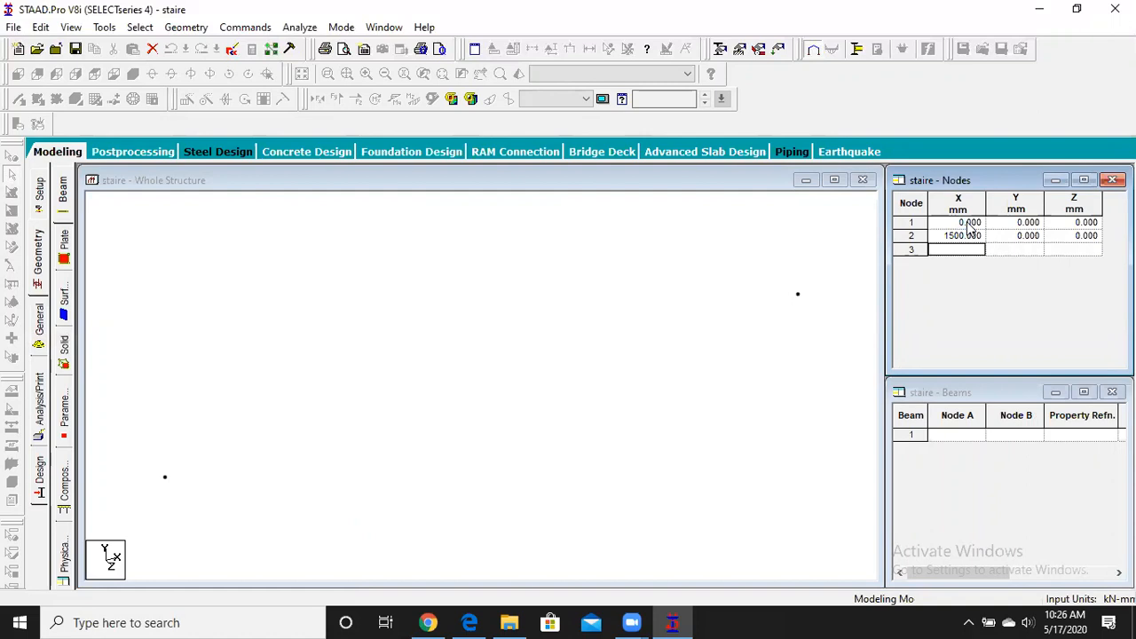
Step: Add node 3 to the node table at X 4200, Y 1500, Z 0 mm
type("4200")
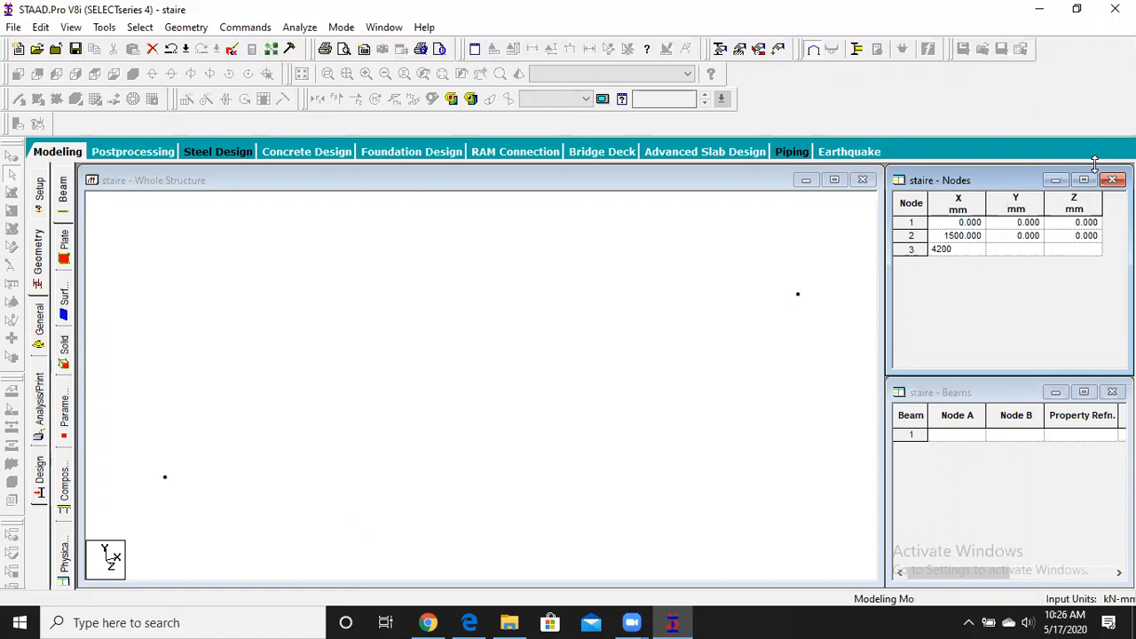
key("Tab")
type("1500")
key("Return")
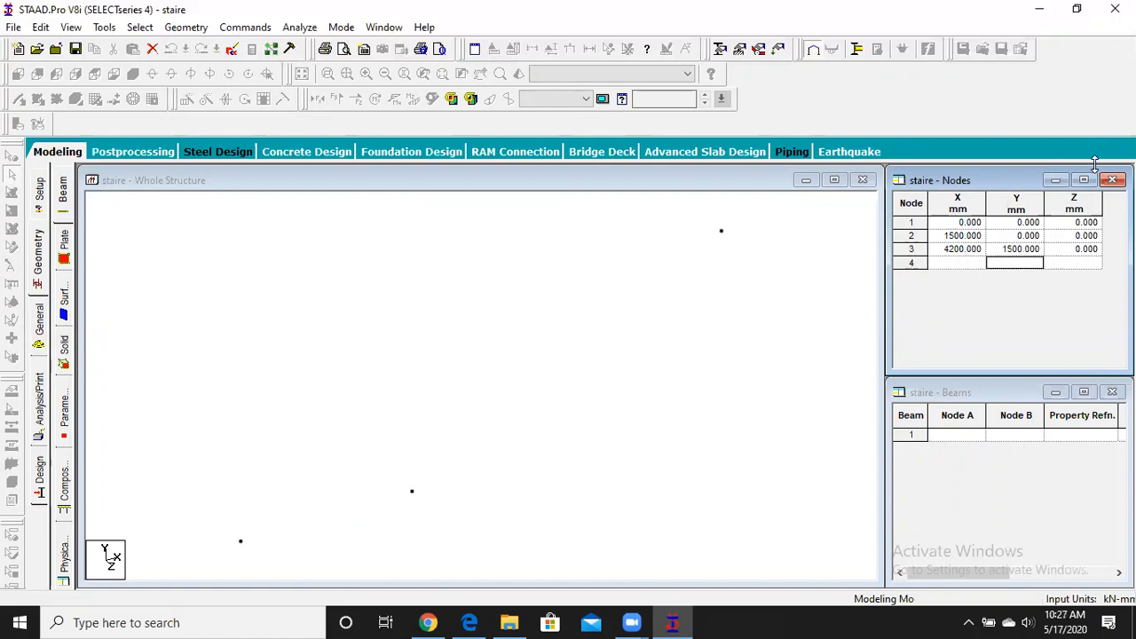
Step: Add node 4 to the node table at X 5700, Y 1500, Z 0 mm
key("Left")
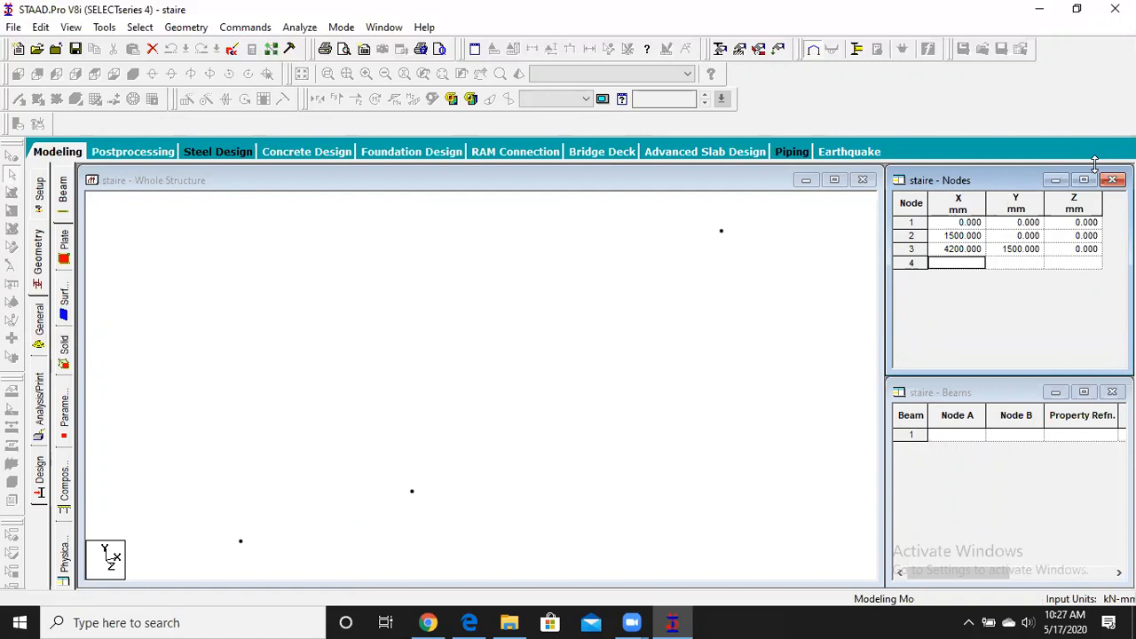
type("5700")
key("Tab")
type("1500")
key("Tab")
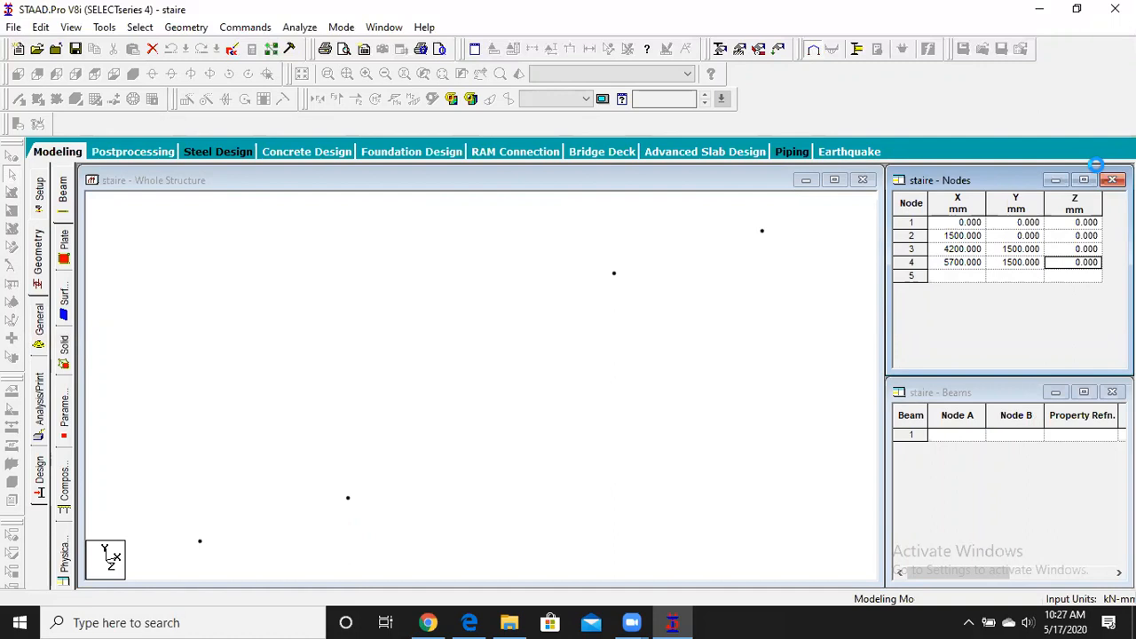
Step: Add node 5 to the node table at X 1500, Y 0, Z 3150 mm
key("Tab")
key("Tab")
key("Left")
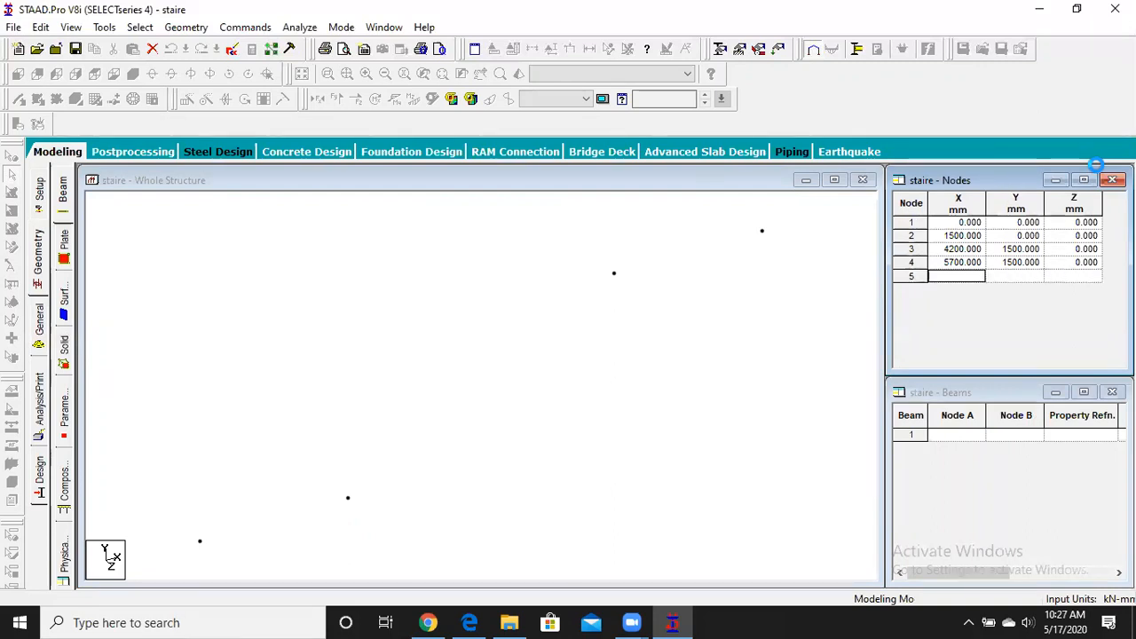
type("1500")
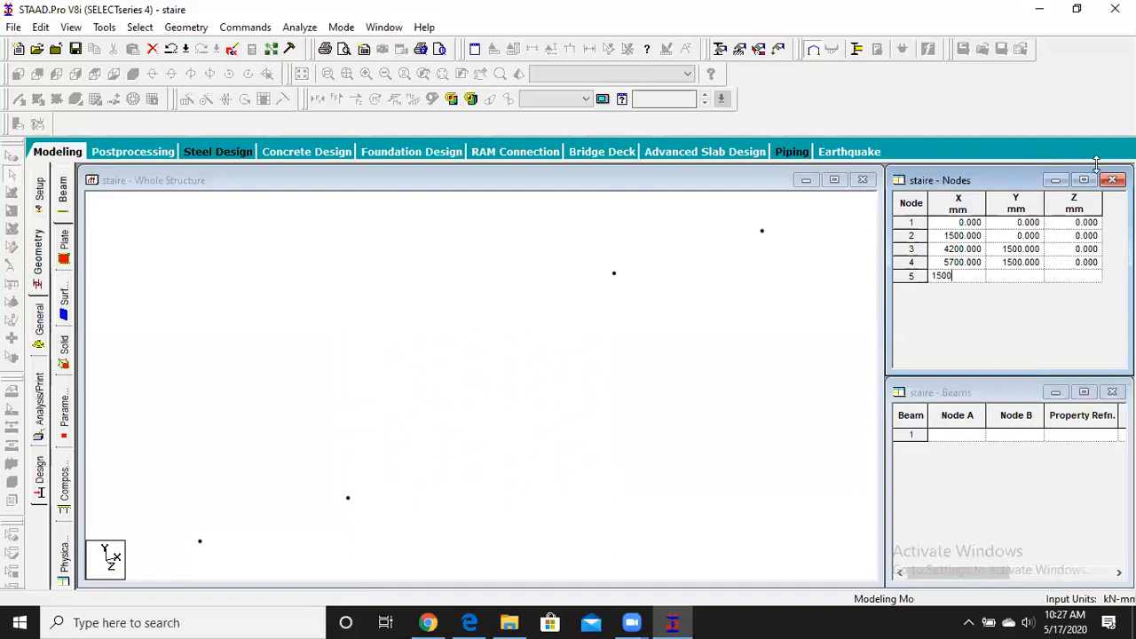
key("Tab")
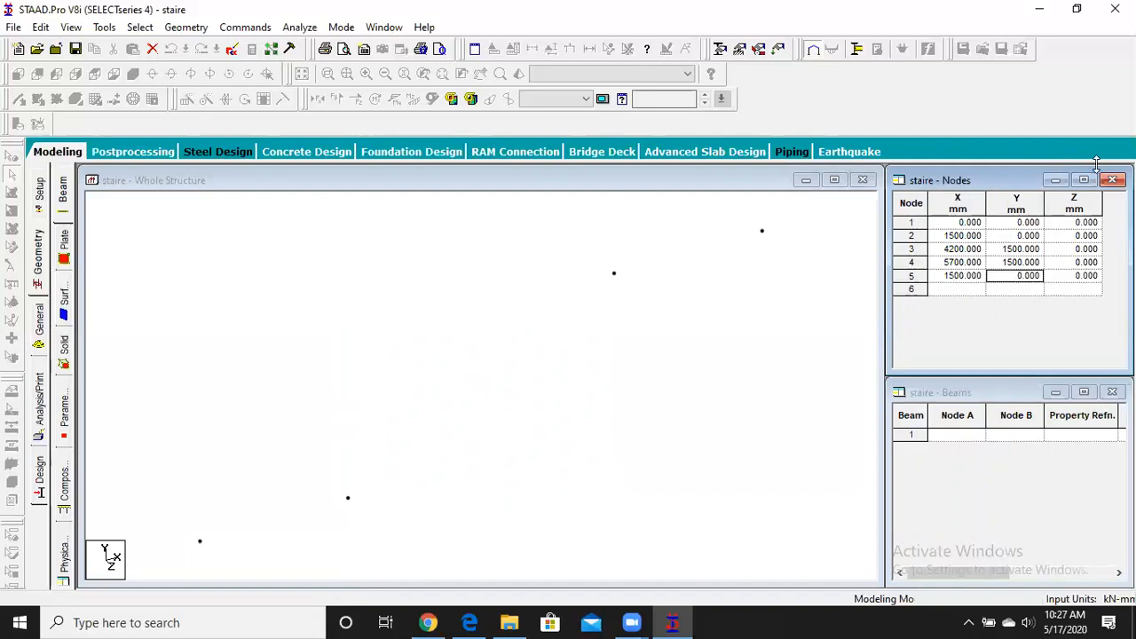
key("Tab")
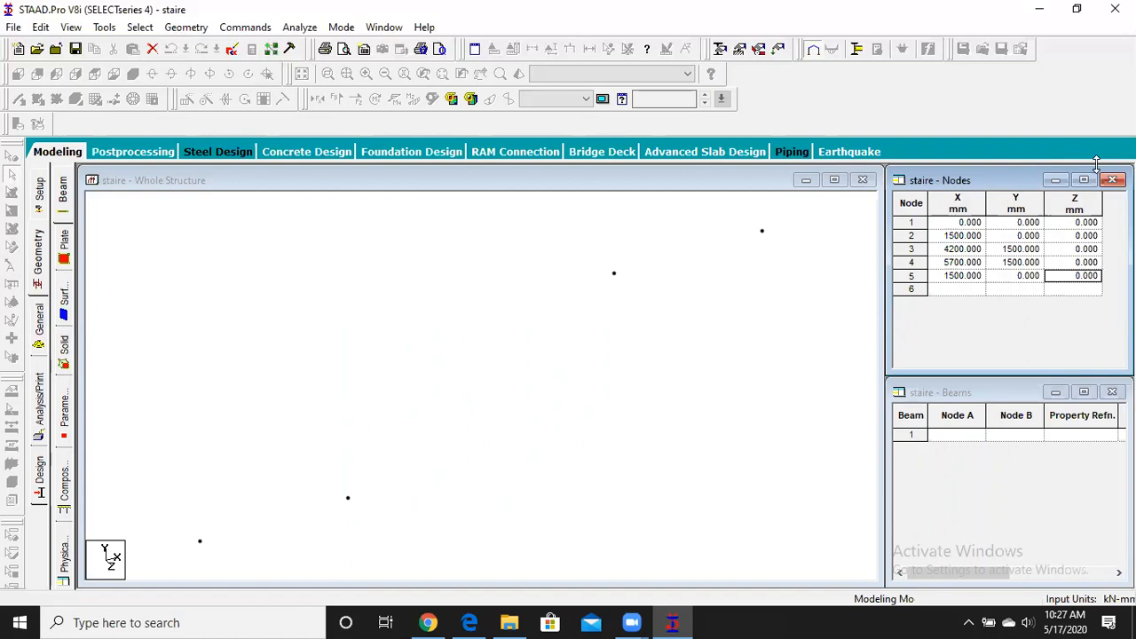
type("3150")
key("Tab")
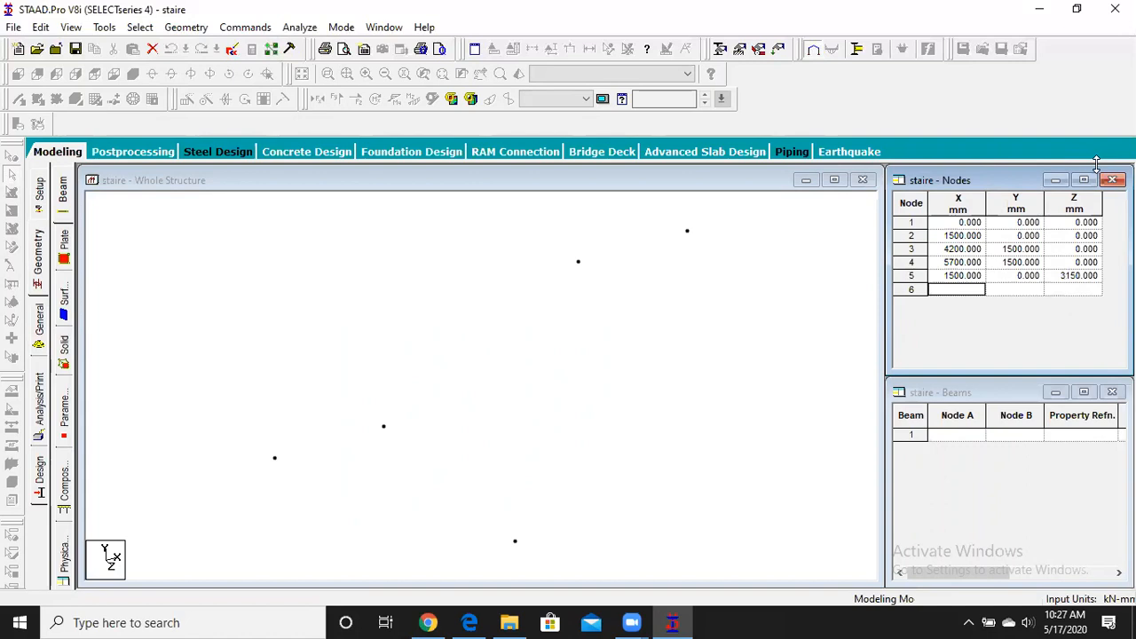
Step: Add node 6 to the node table at X 1500, Y 0, Z 1500 mm
type("1500")
key("Tab")
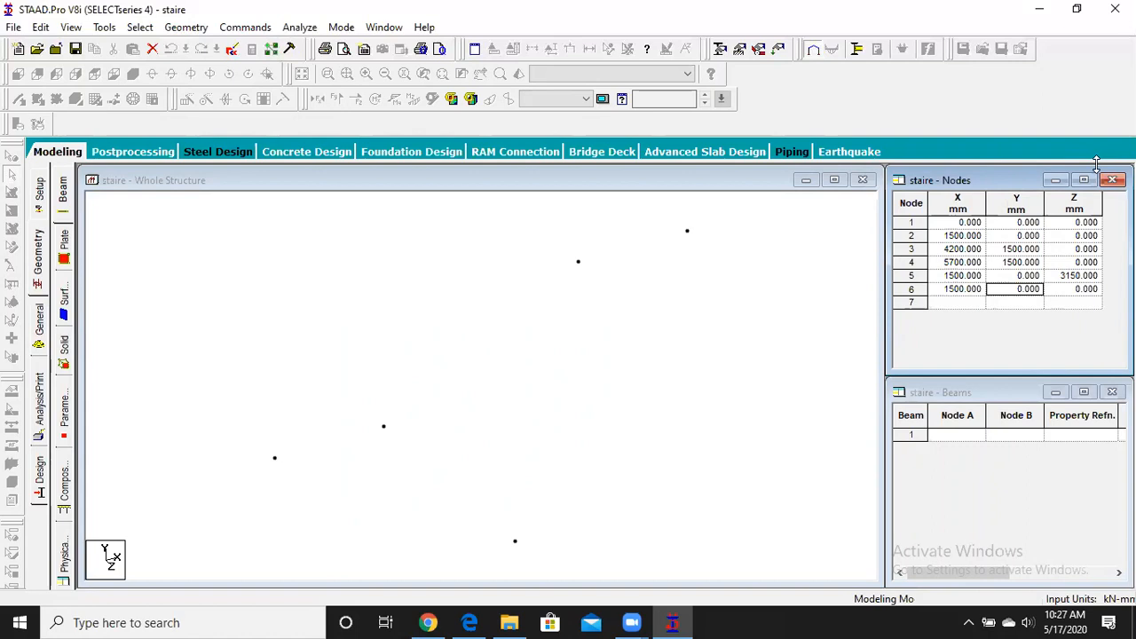
key("Tab")
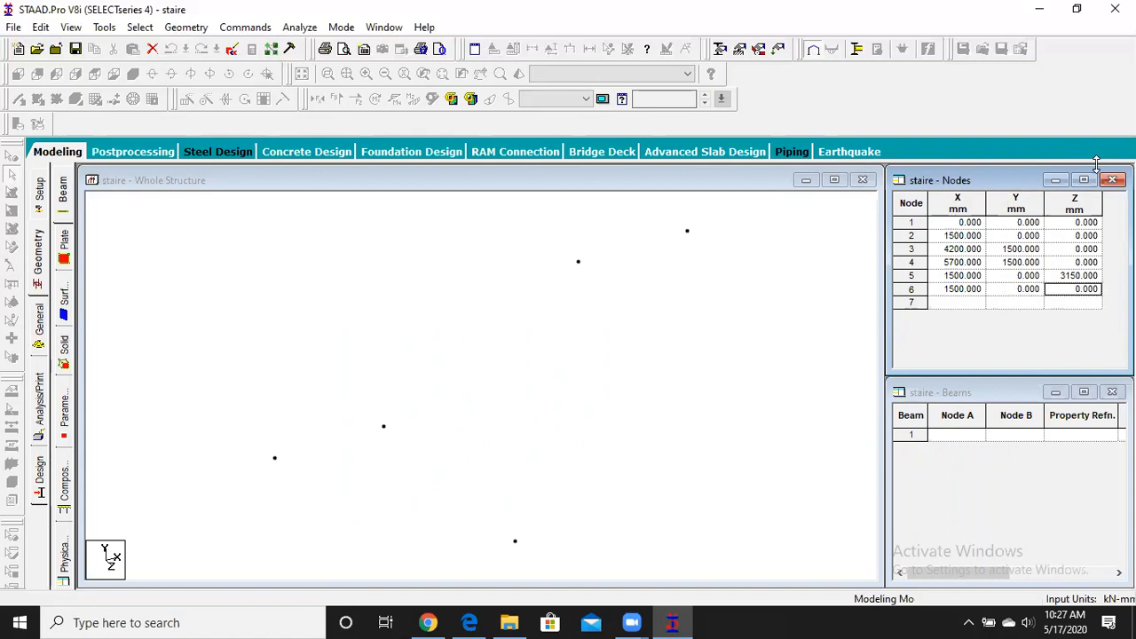
type("1500")
key("Tab")
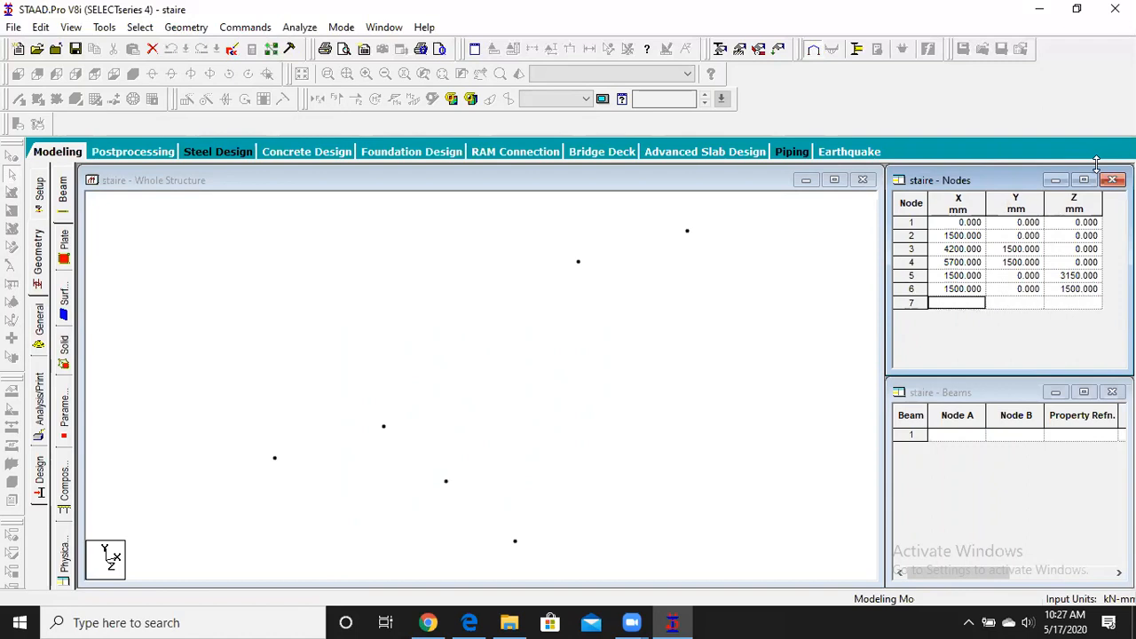
Step: Add node 7 to the node table at X 4200, Y 1500, Z 1500 mm
type("4200")
key("Tab")
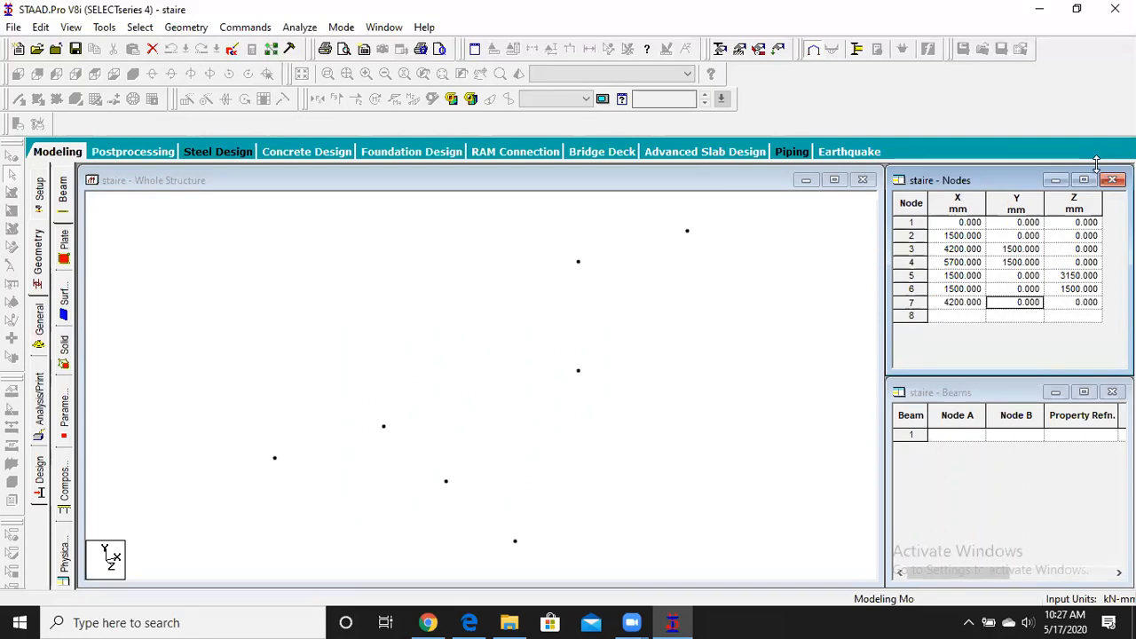
type("1500")
key("Tab")
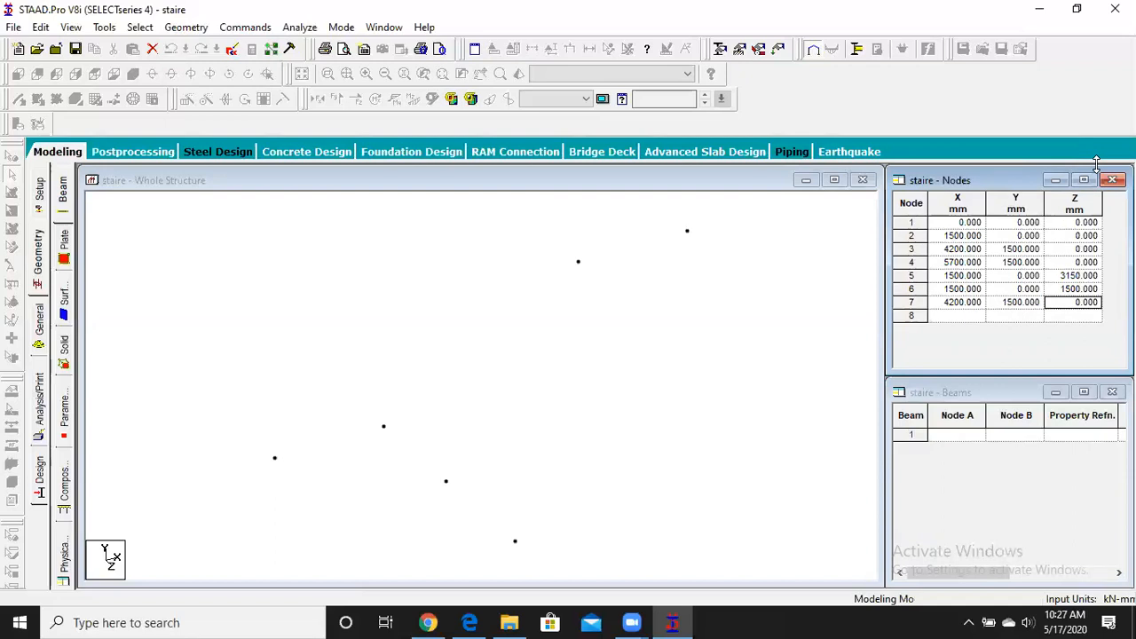
type("1500")
key("Tab")
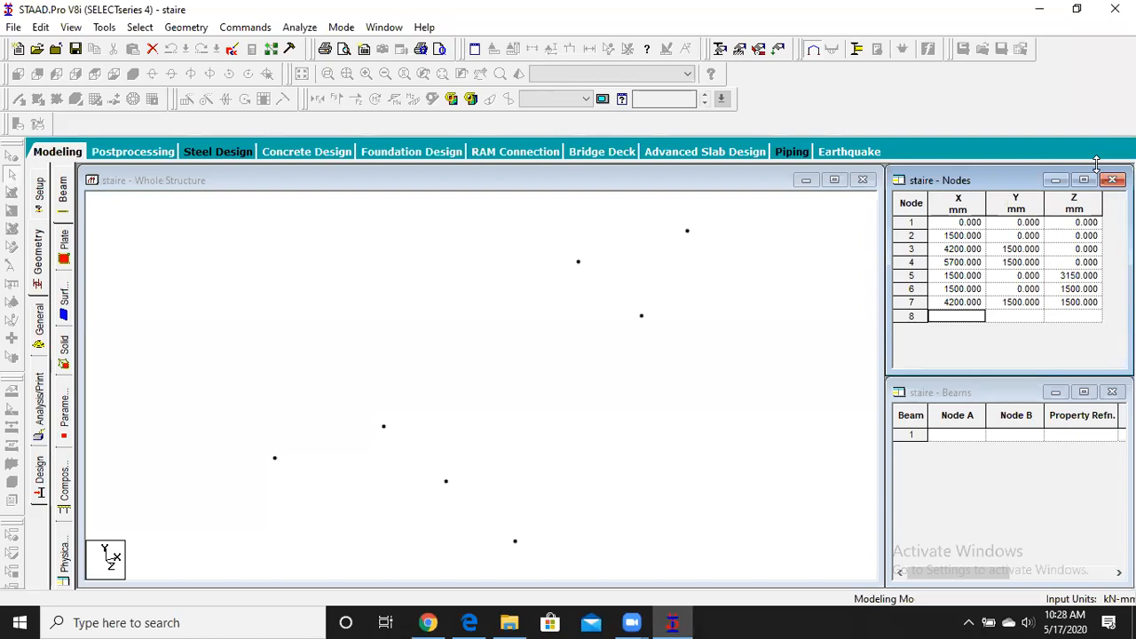
Step: Add node 8 to the node table at X 5700, Y 1500, Z 3150 mm
type("5700")
key("Tab")
type("1500")
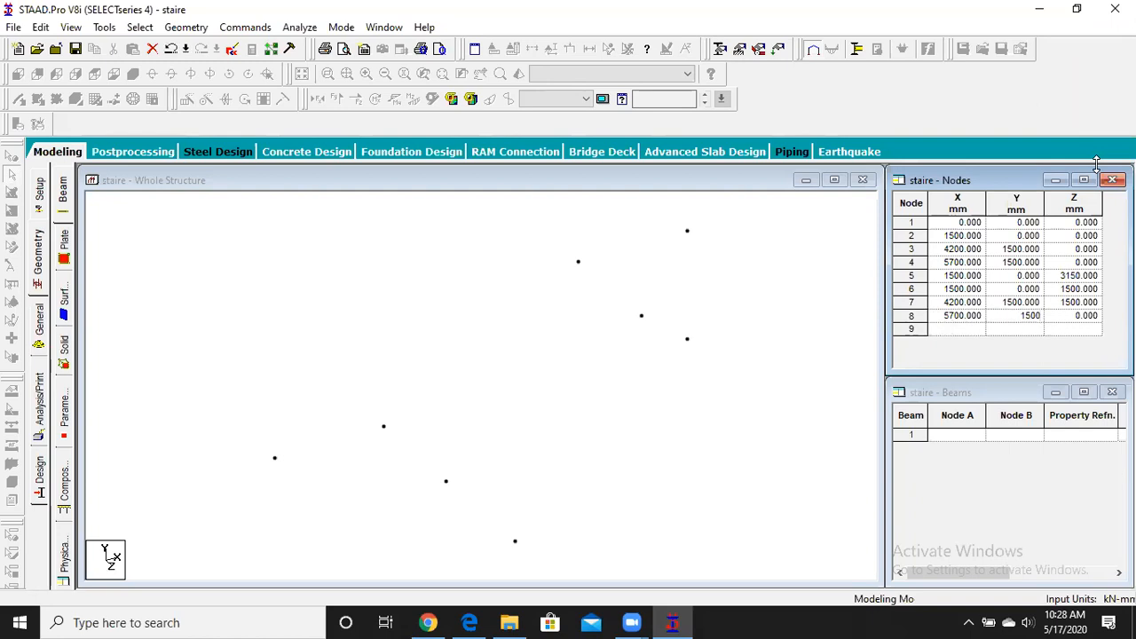
key("Tab")
type("3150")
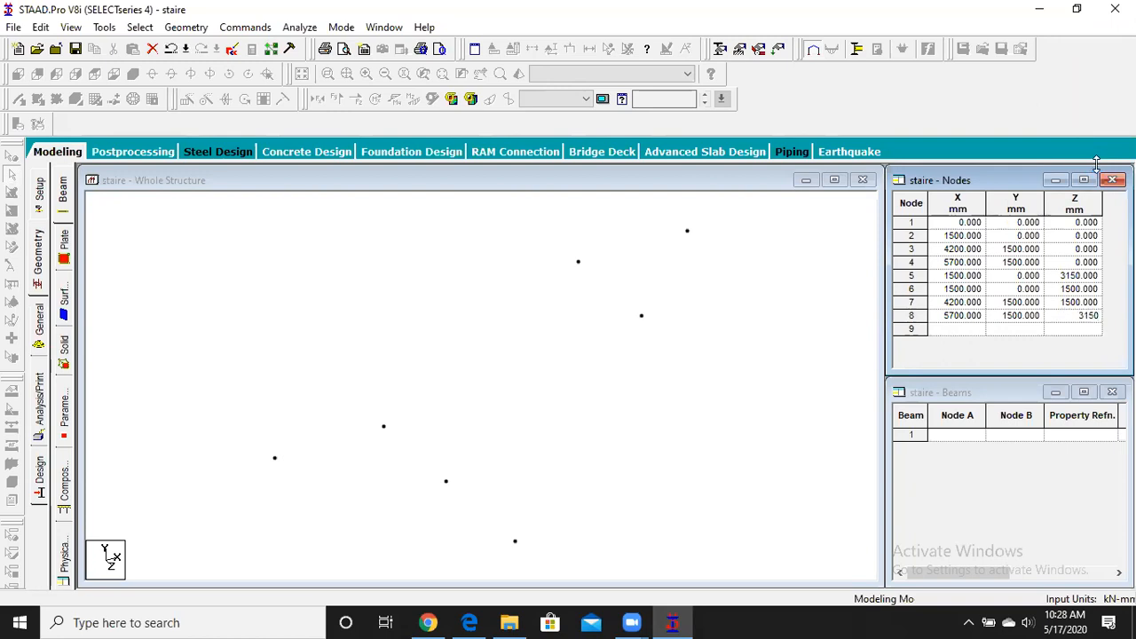
key("Return")
Step: Add node 9 to the node table at X 4200, Y 1500, Z 1650 mm
key("Left")
type("4200")
key("Return")
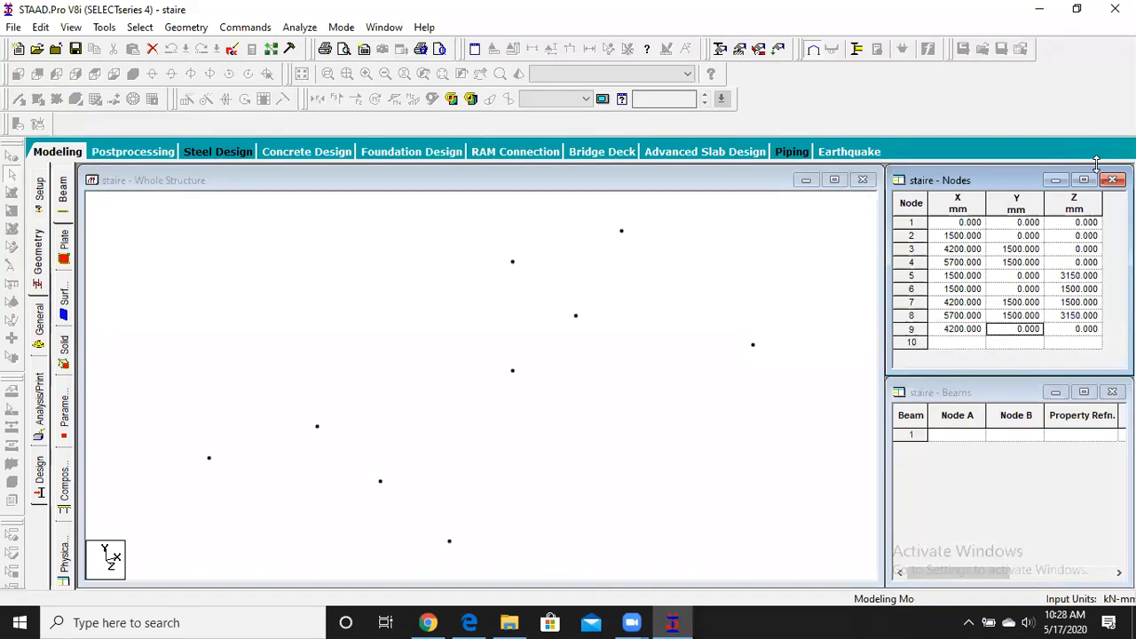
type("1500")
key("Return")
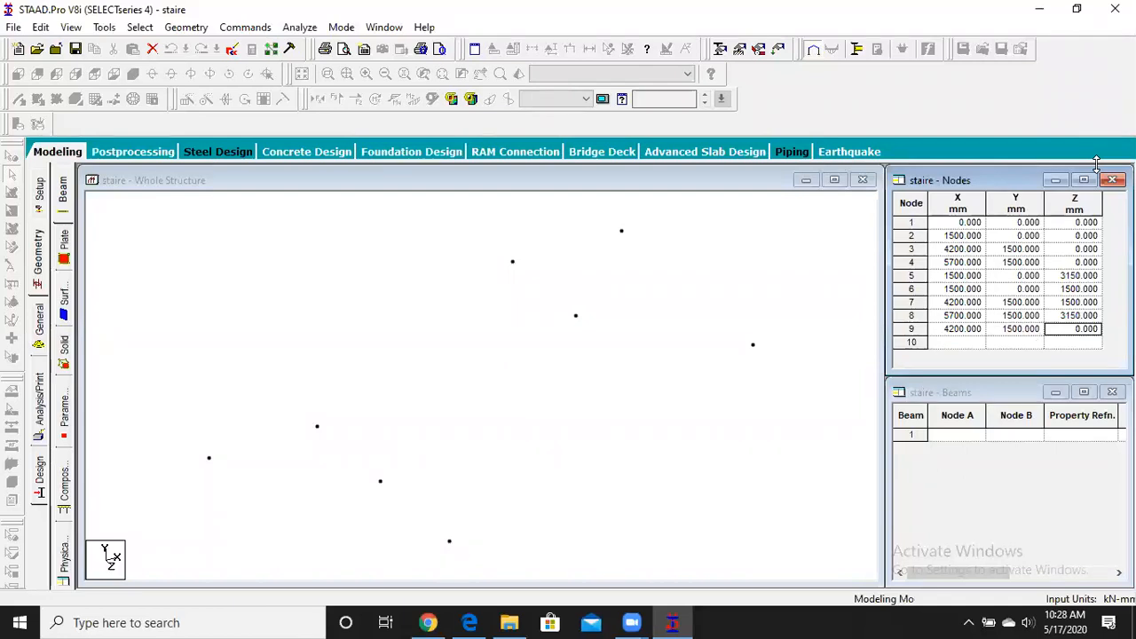
type("1650")
key("Return")
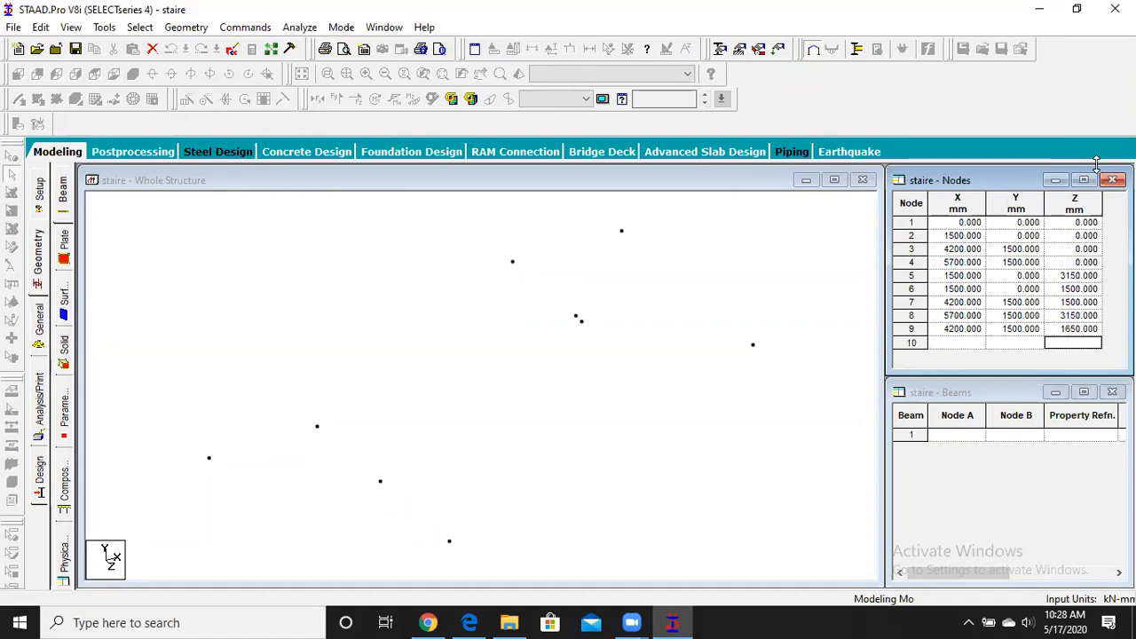
Step: Add node 10 to the node table at X 4200, Y 1500, Z 3150 mm
key("Left")
key("Left")
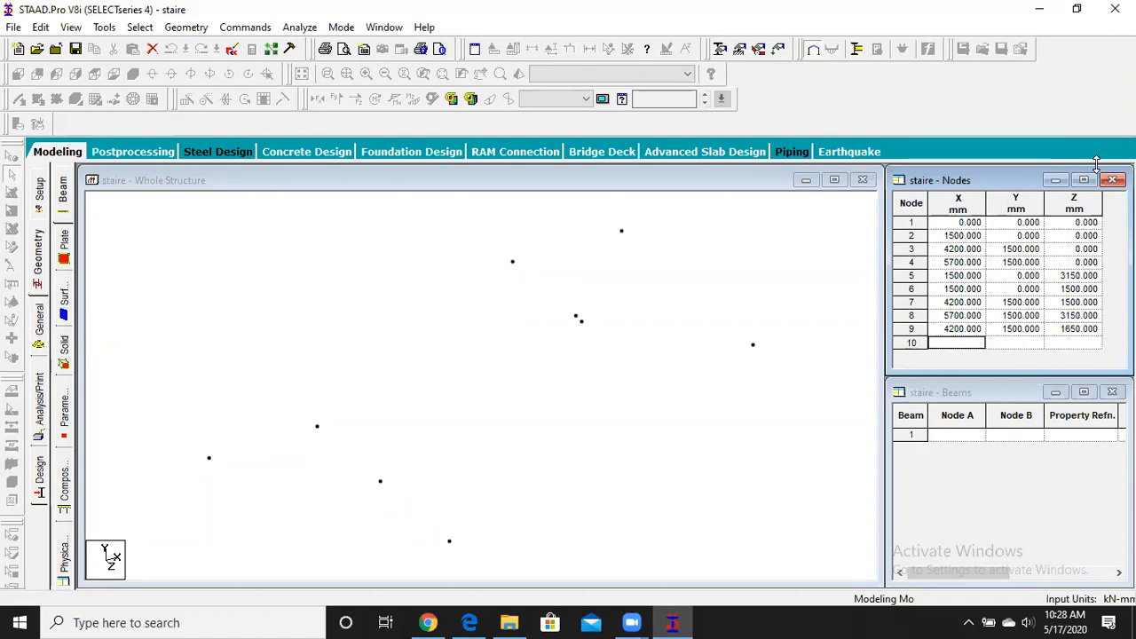
type("4200")
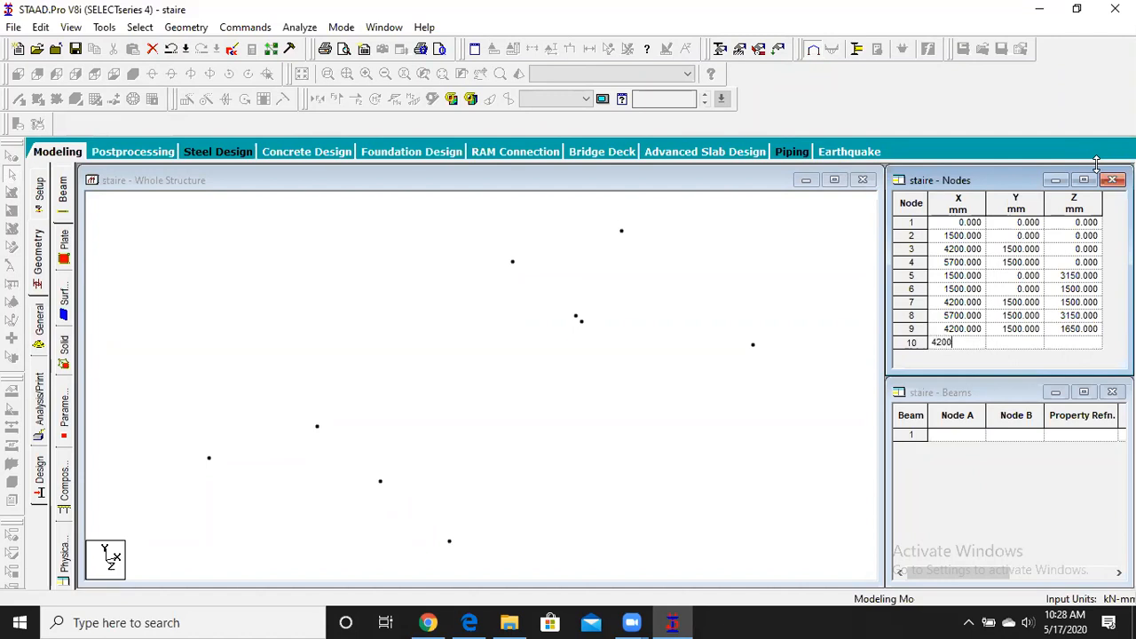
key("Tab")
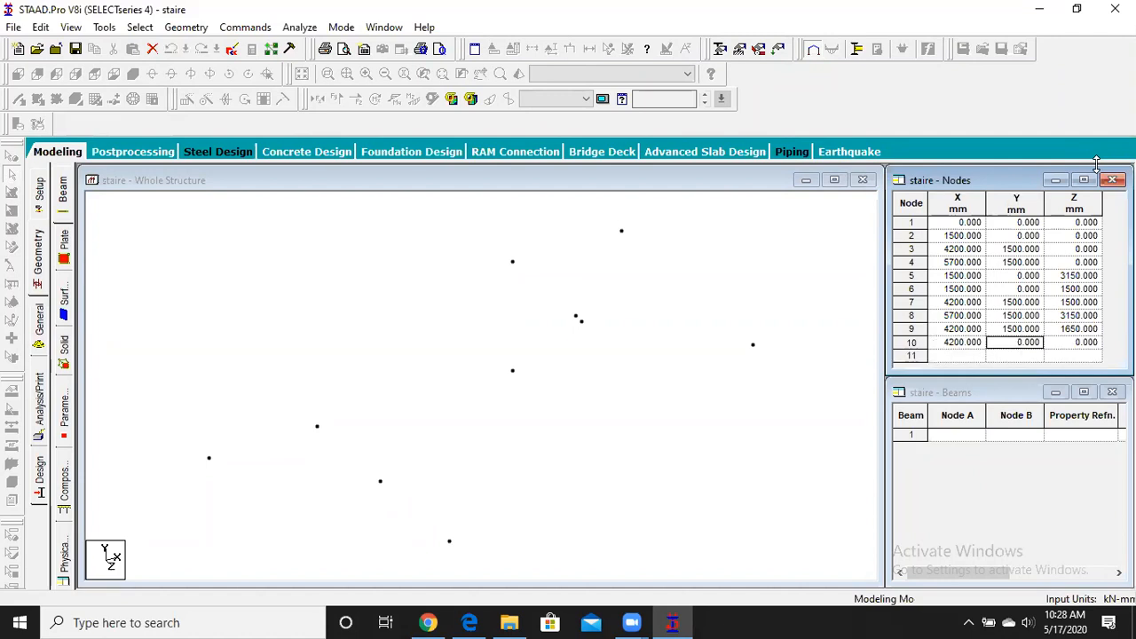
type("1500")
key("Tab")
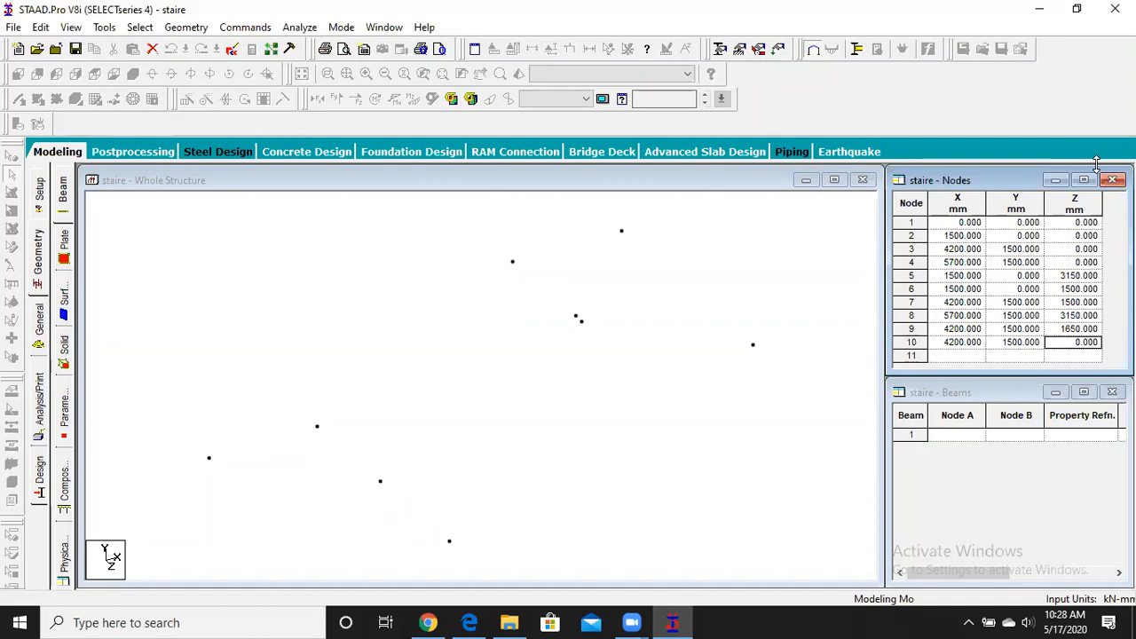
type("3150")
key("Return")
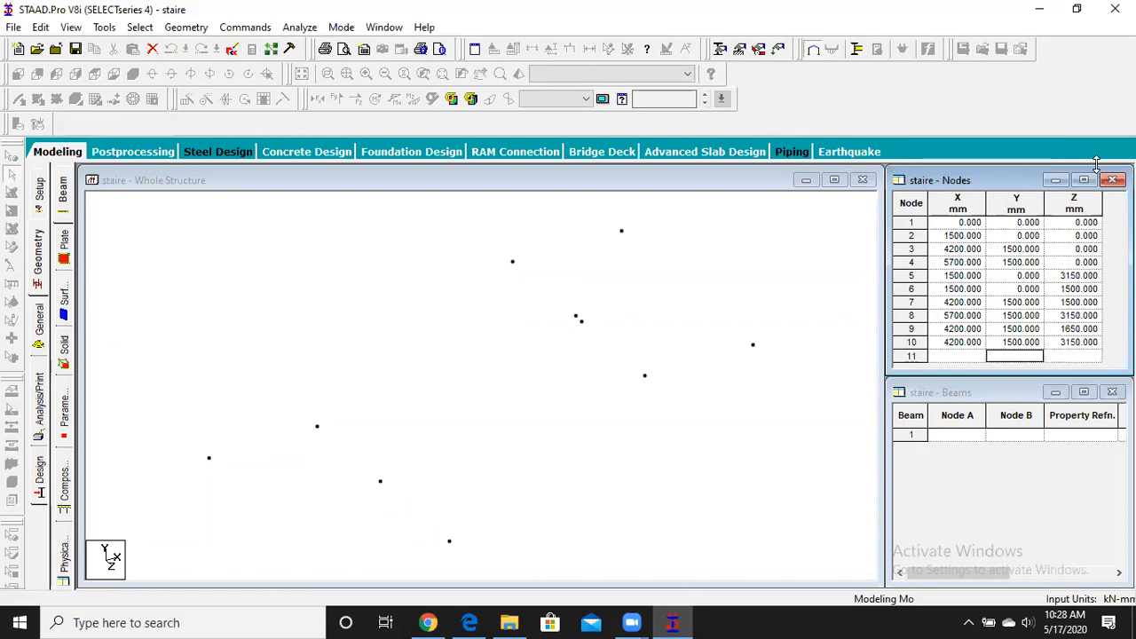
Step: Add node 11 to the node table at X 1500, Y 3000, Z 1650 mm
type("1500")
key("Tab")
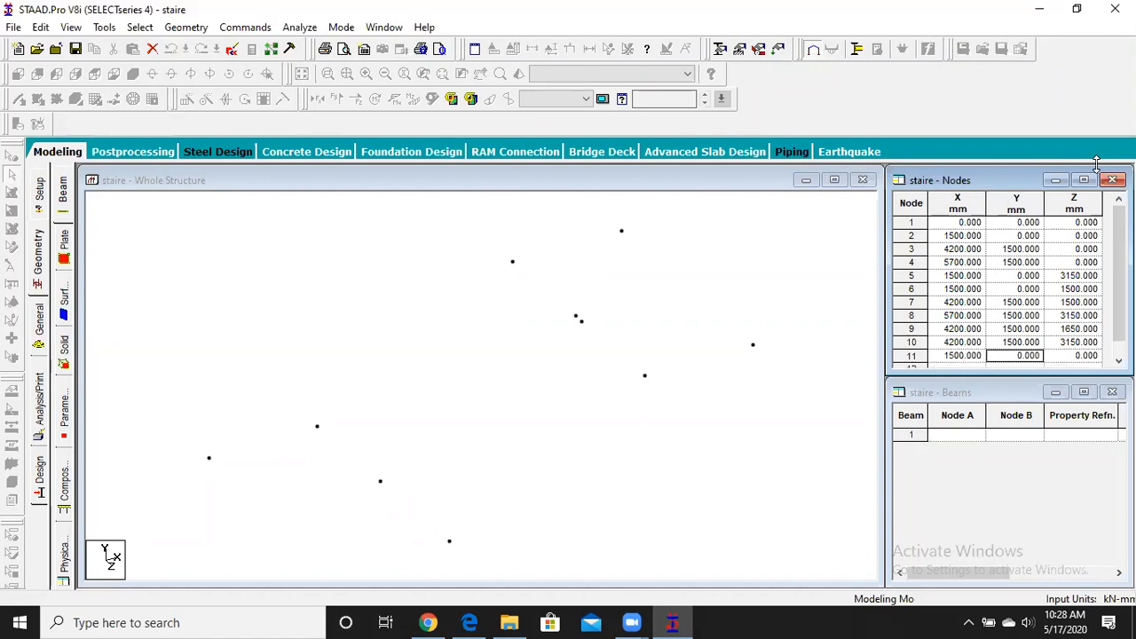
type("3")
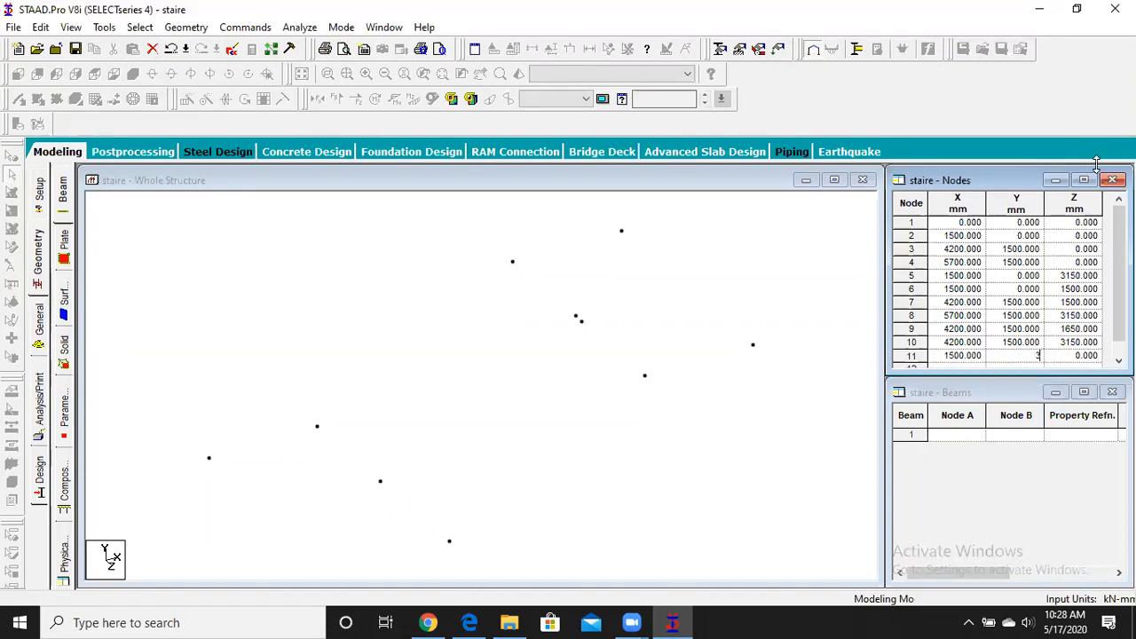
type("000")
key("Tab")
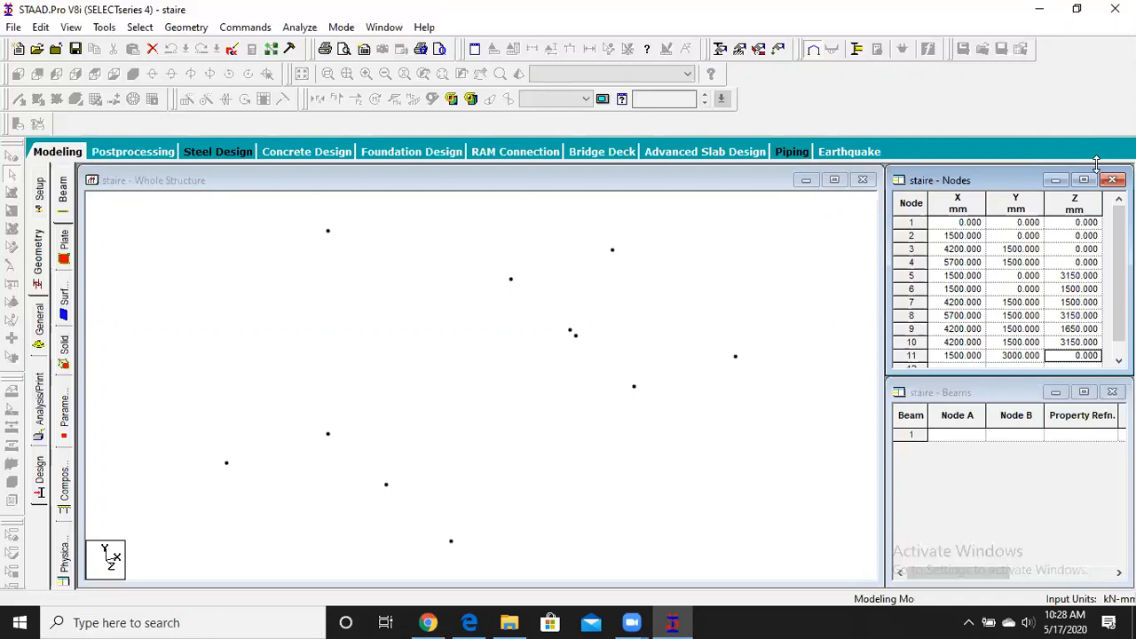
type("1650")
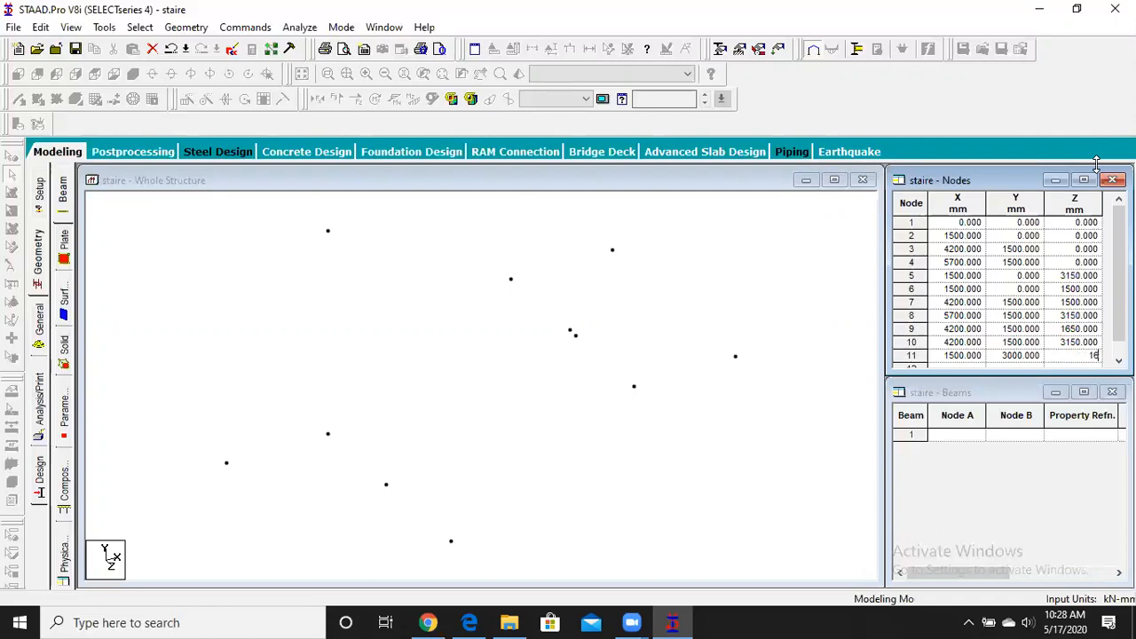
key("Return")
Step: Add node 12 to the node table at X 1500, Y 3000, Z 1650 mm
key("Left")
key("Left")
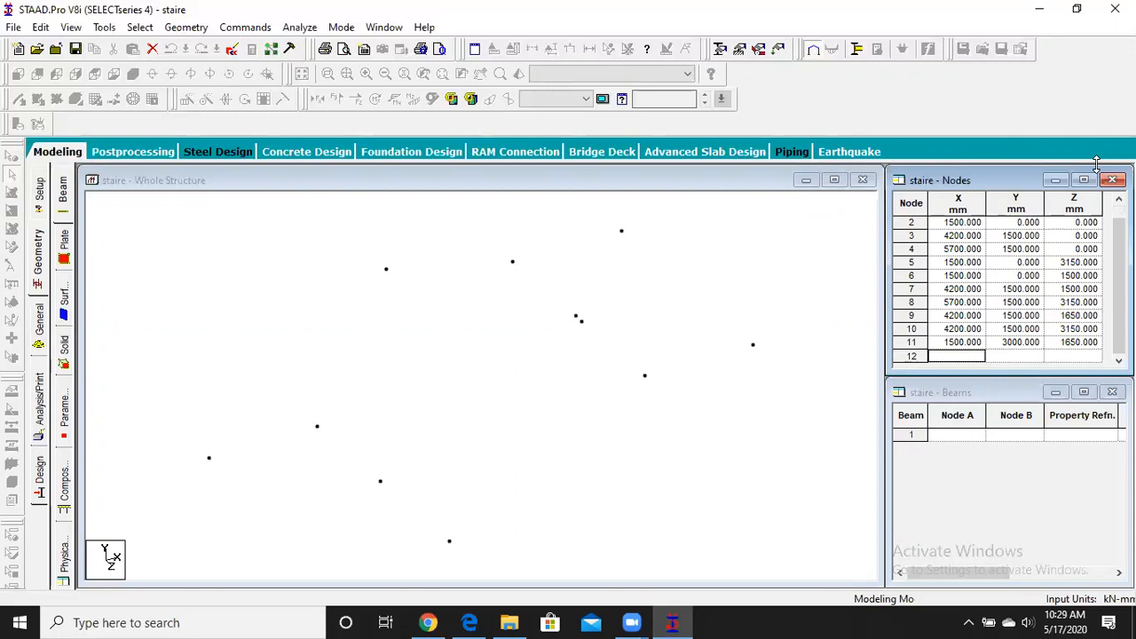
type("1500")
key("Tab")
type("3000")
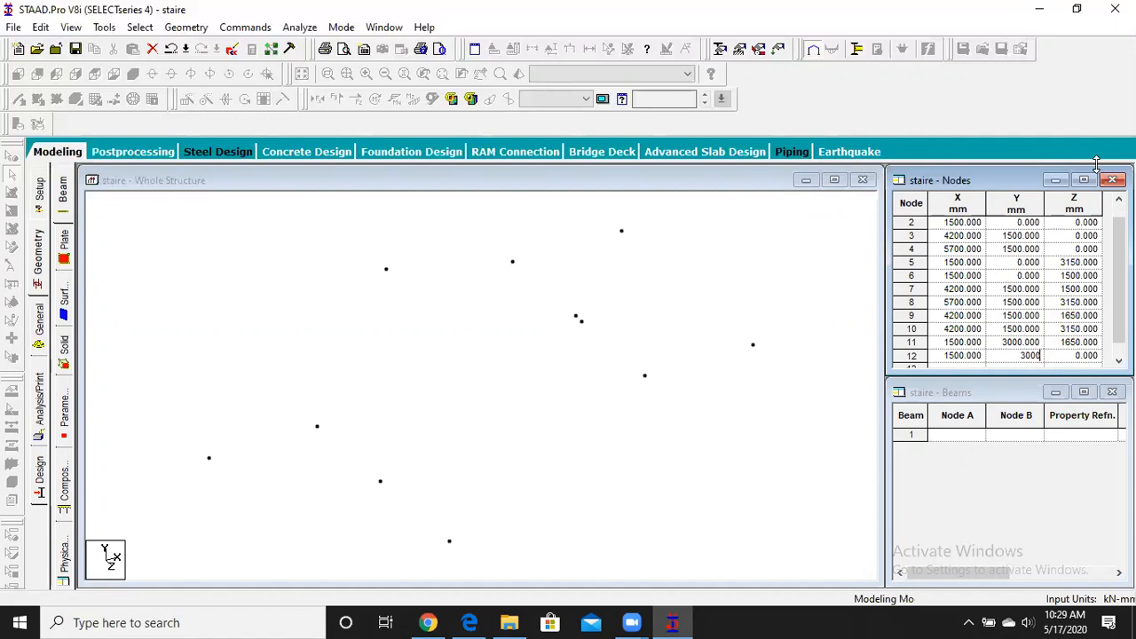
key("Tab")
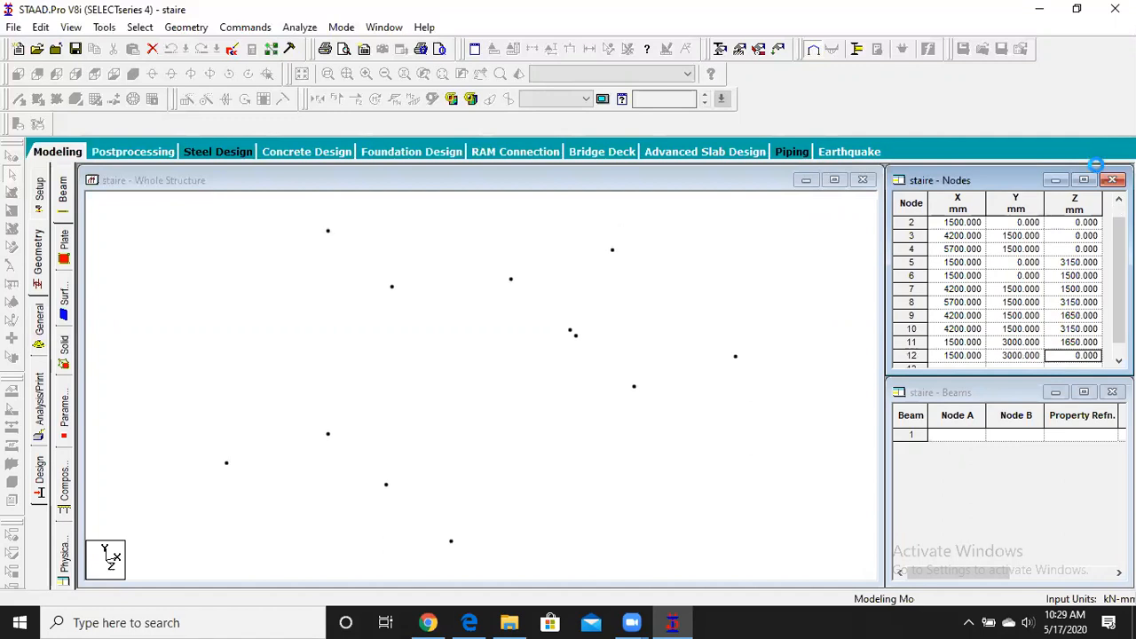
type("1650")
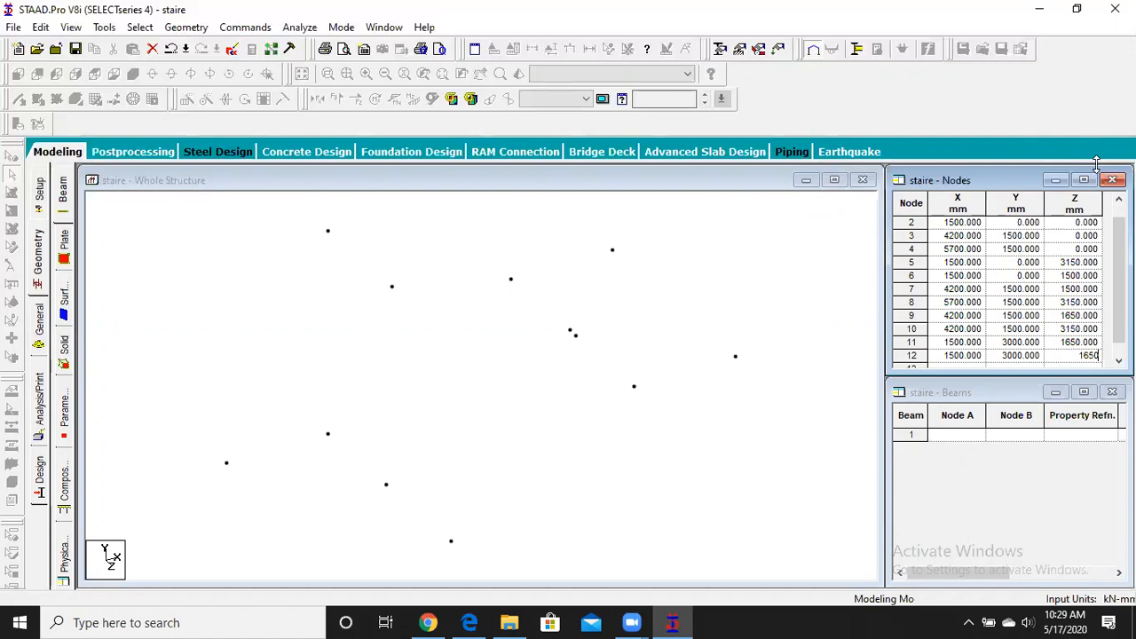
key("Return")
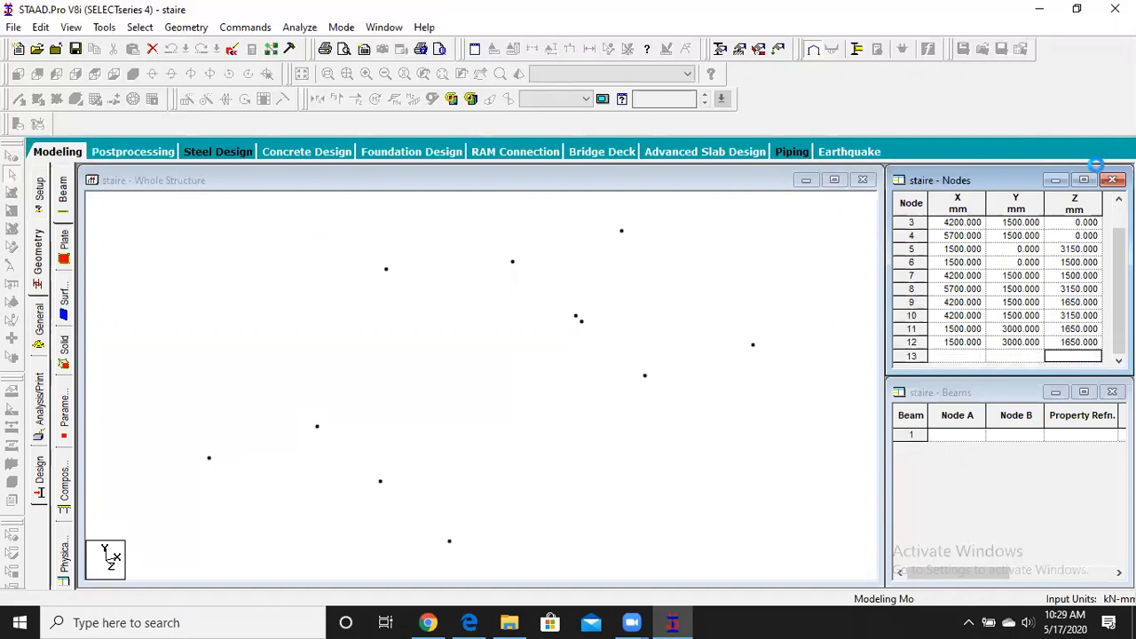
Step: Set the Z coordinate of node 11 to 3150 mm
left_click(1065, 333)
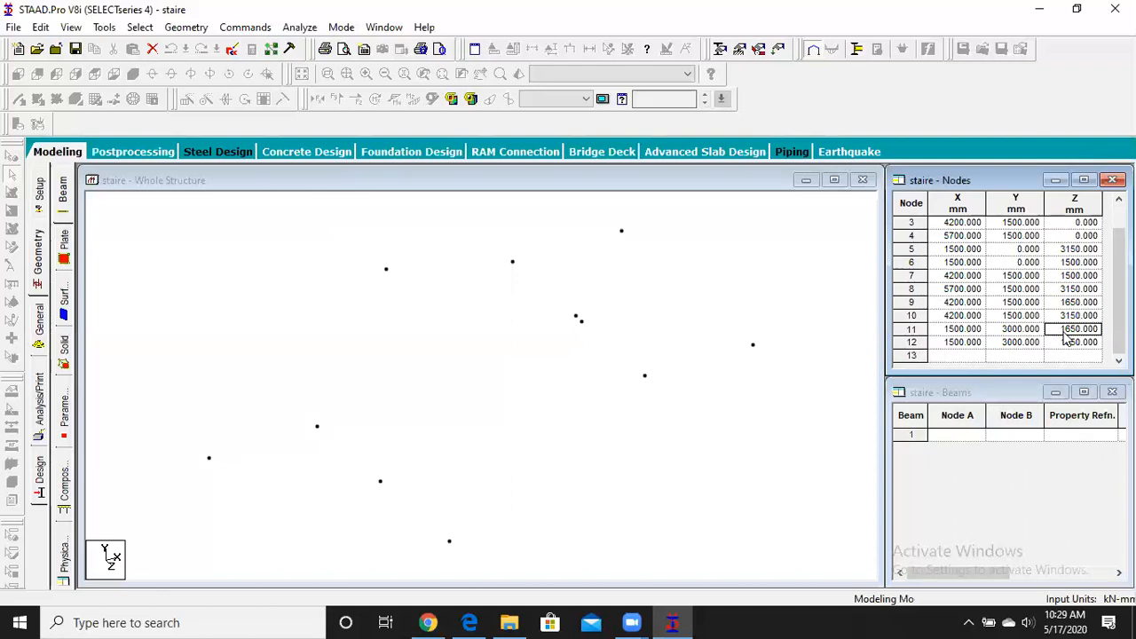
type("3150")
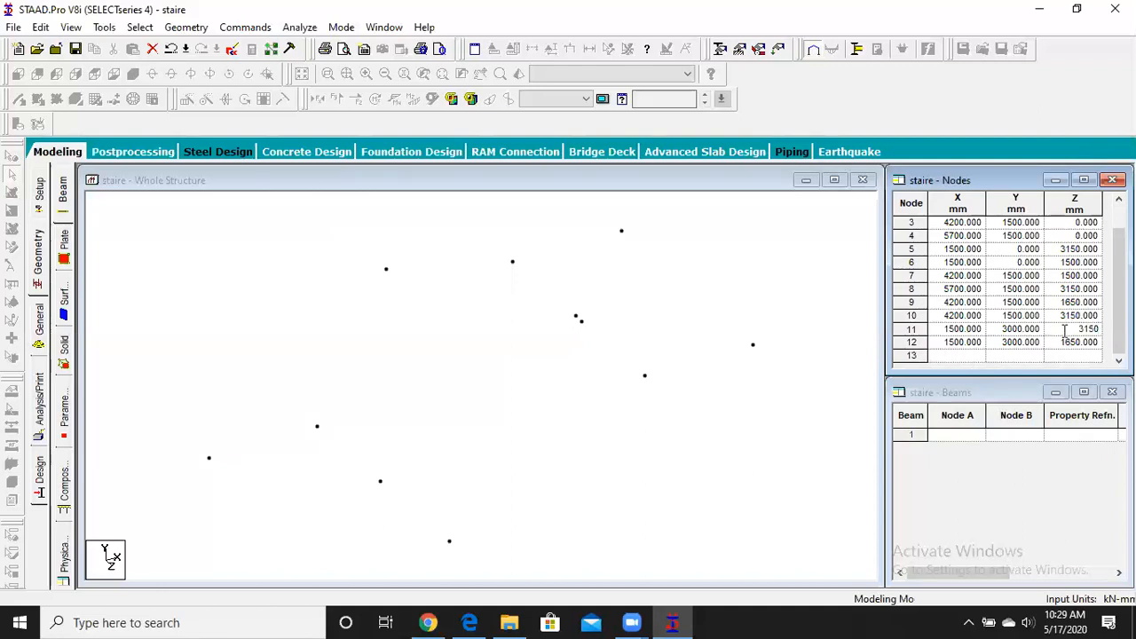
key("Return")
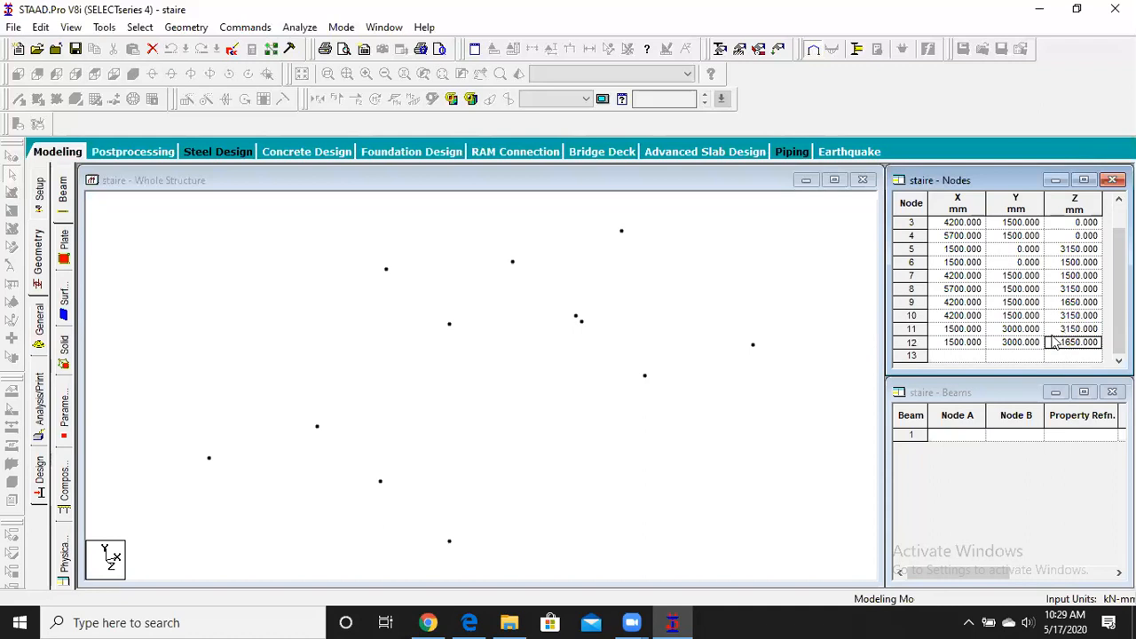
Step: Add node 13 to the node table at X 0, Y 0, Z 3150 mm
left_click(972, 357)
type("00")
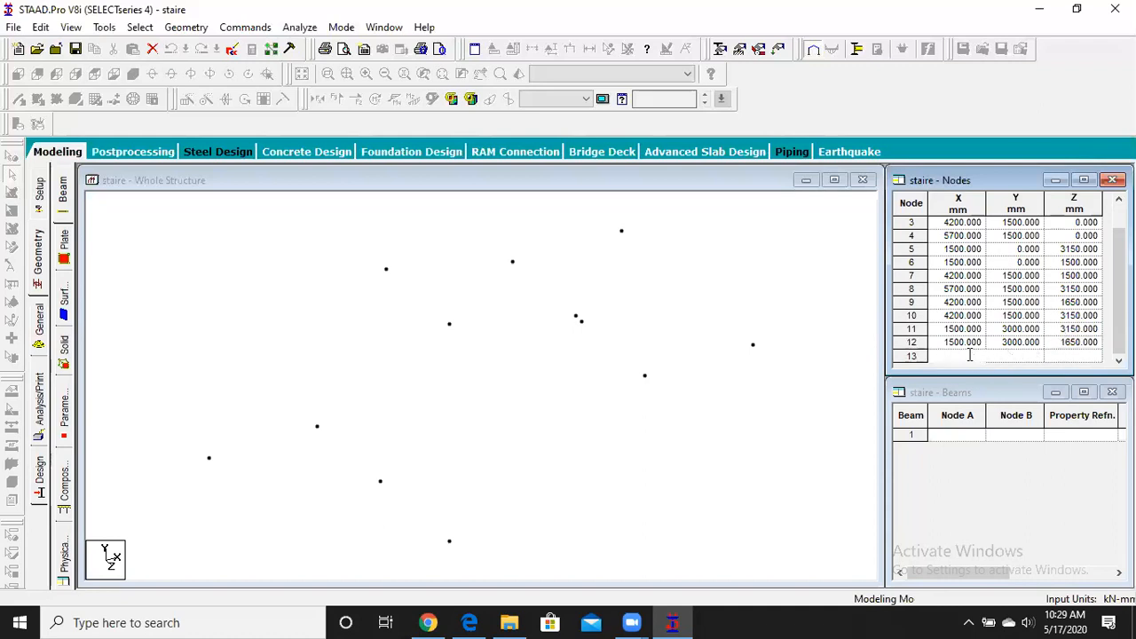
key("BackSpace")
key("Tab")
key("Tab")
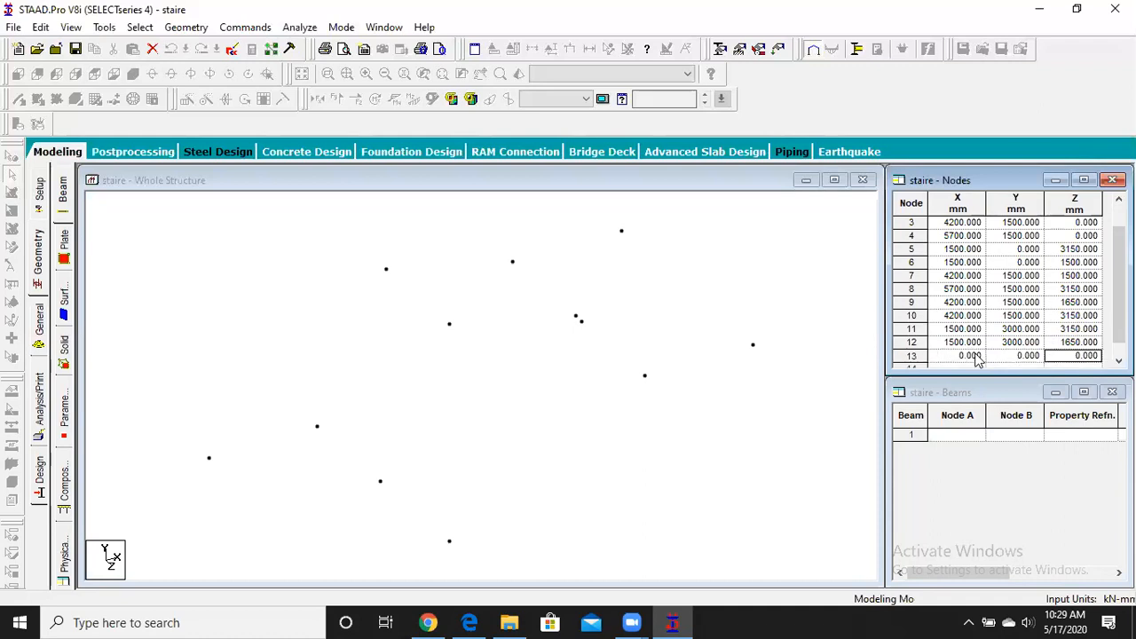
type("3150")
key("Return")
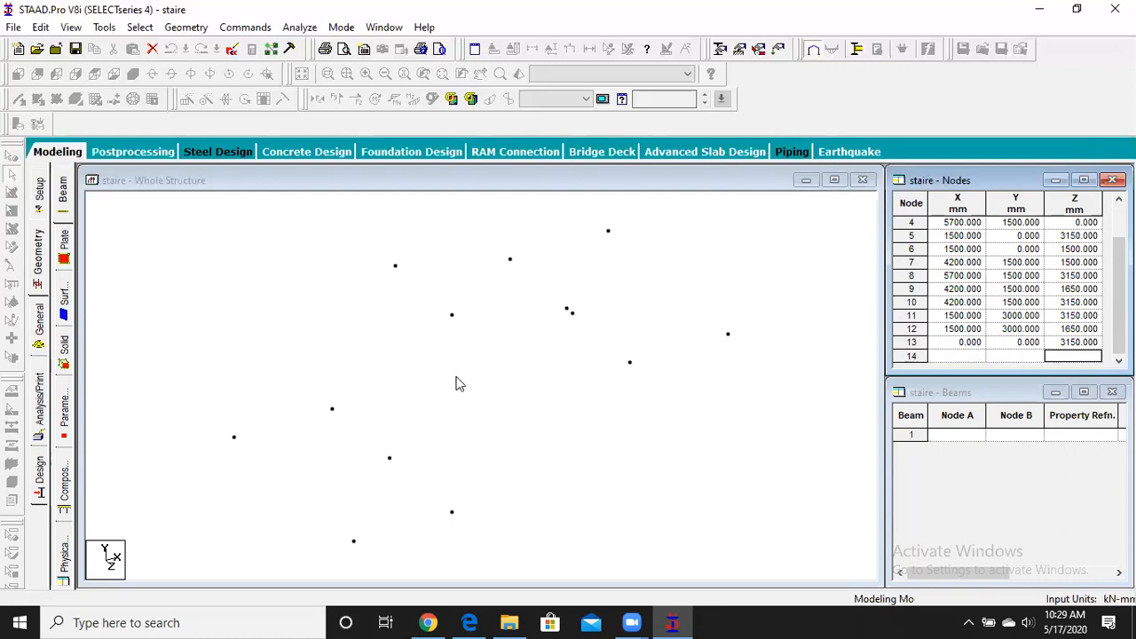
Step: Show the node numbers on the model and check the layout in the front and isometric views
left_click(419, 380)
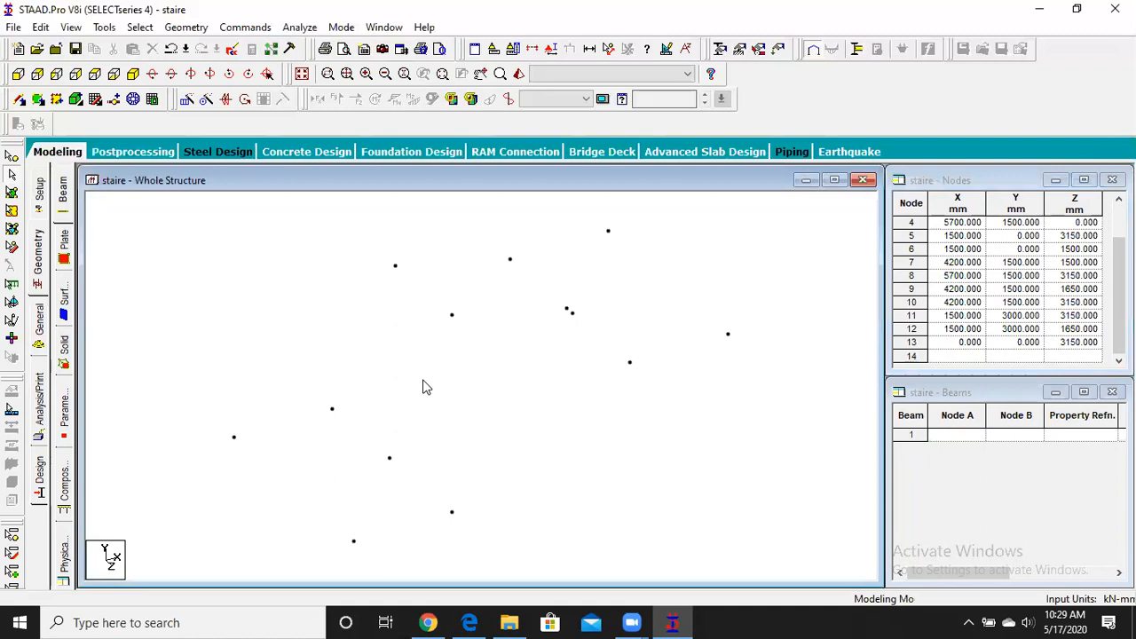
key("shift+n")
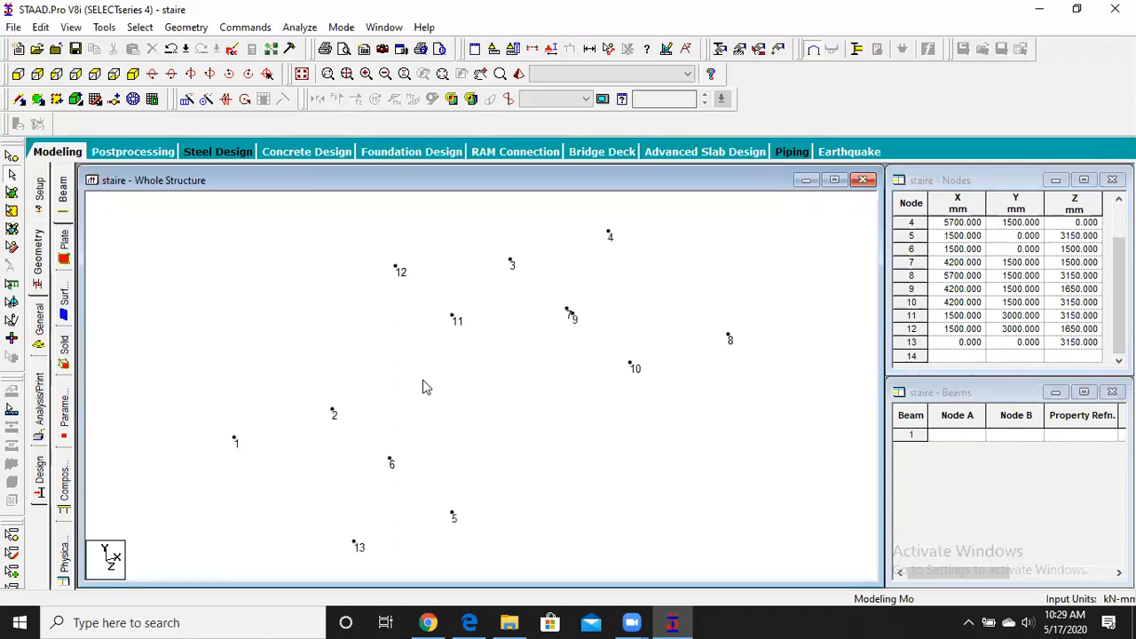
left_click(19, 76)
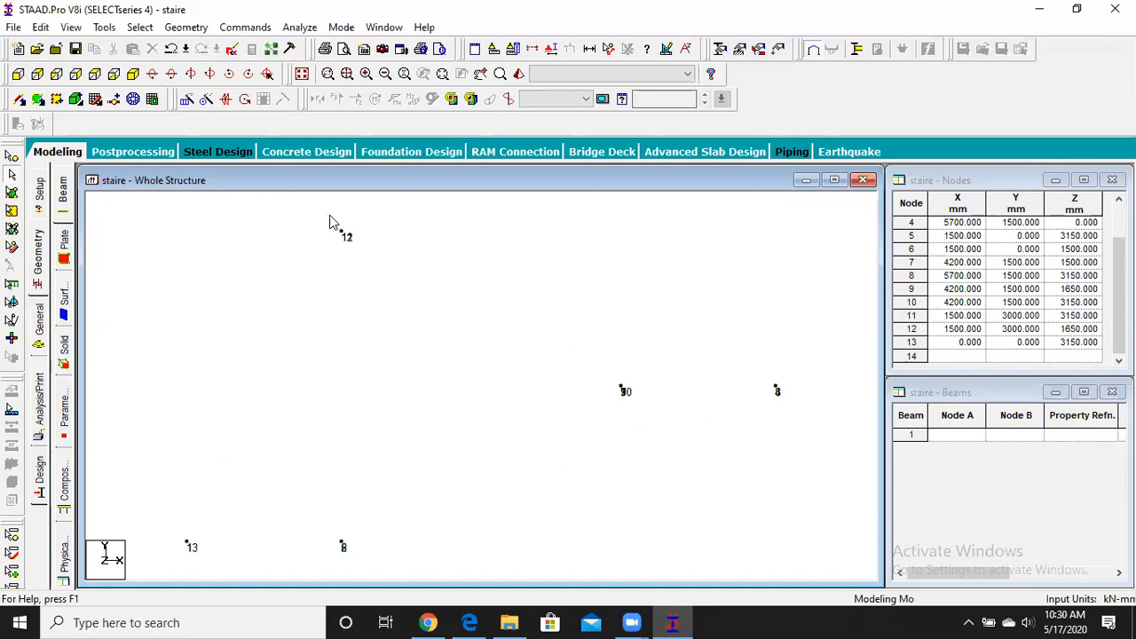
left_click(134, 76)
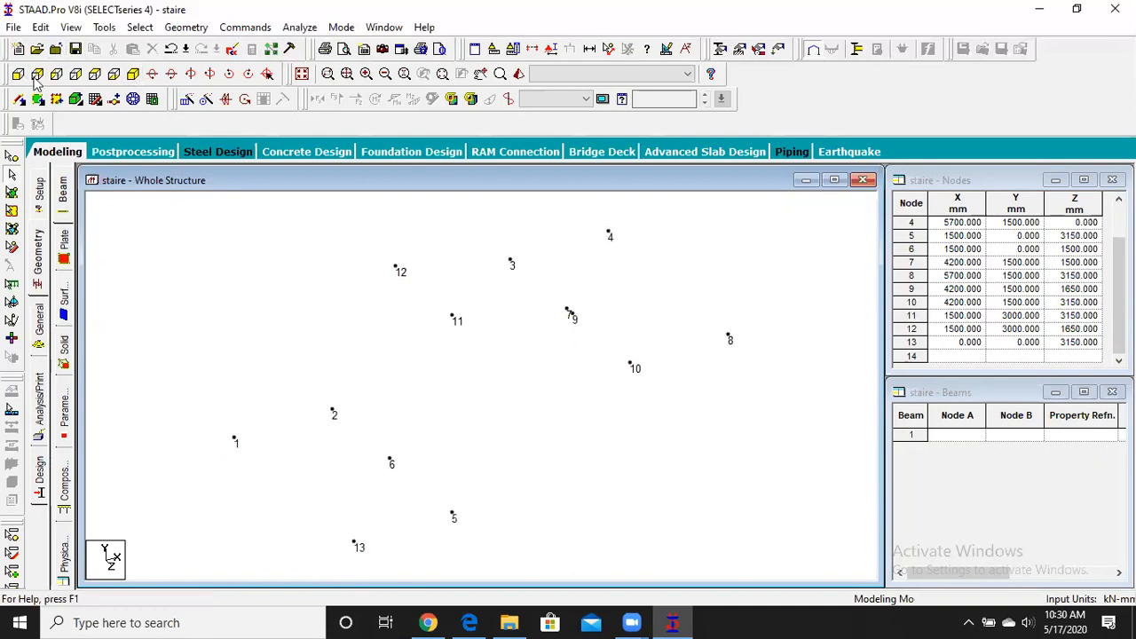
Step: Outline the lower landing with beams 1-2, 2-6, 6-5, 5-13 and 1-13
left_click(21, 100)
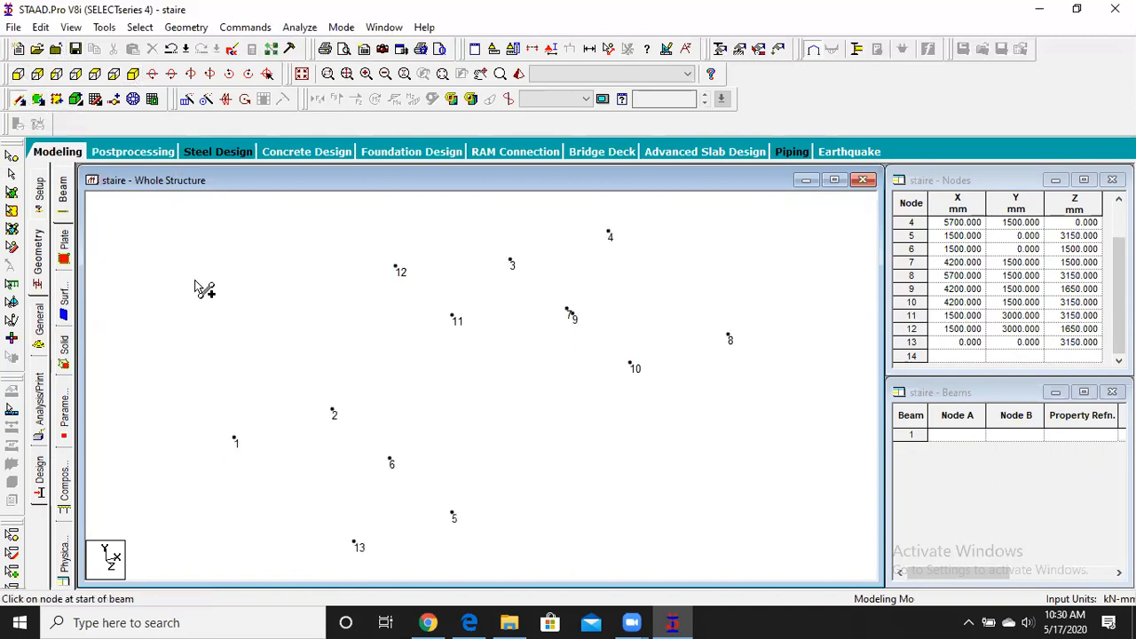
mouse_move(233, 442)
left_mouse_down()
mouse_move(334, 411)
mouse_move(455, 515)
mouse_move(353, 541)
left_mouse_up()
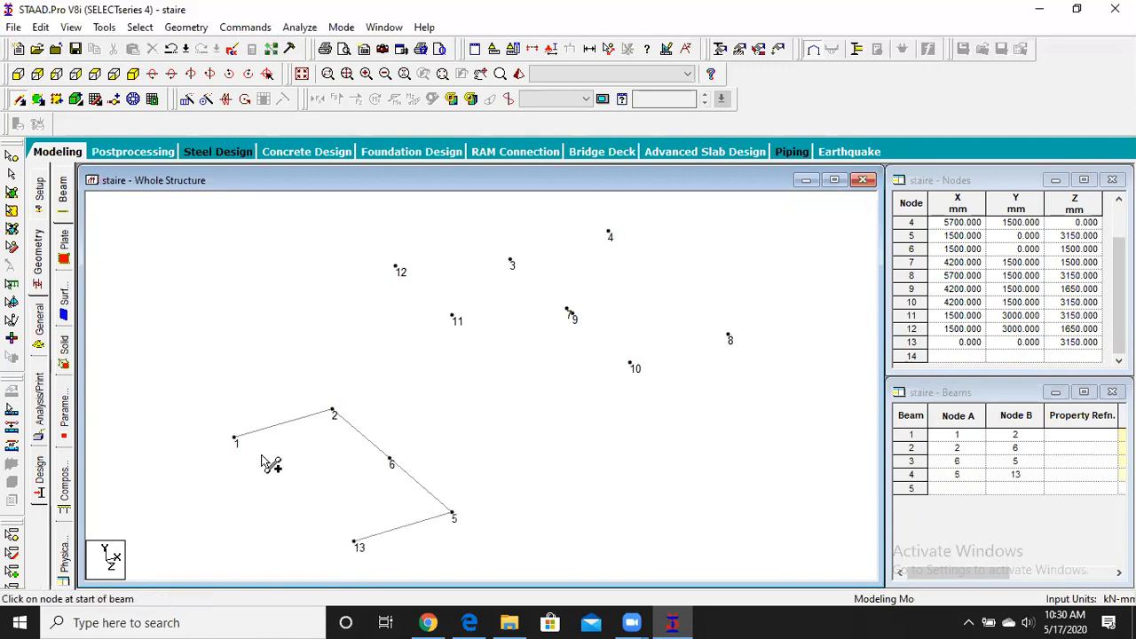
left_click_drag(234, 440, 355, 542)
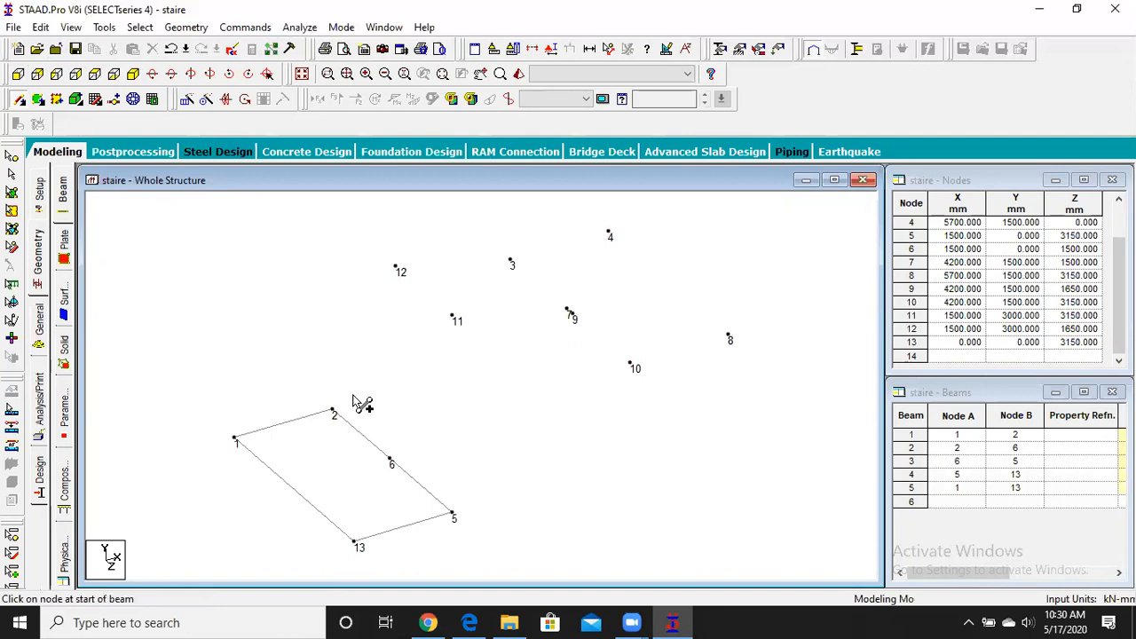
Step: Add first-flight beams 2-3 and 6-7, and outline the intermediate landing with beams through nodes 3, 4, 8, 10, 9 and 7
left_click_drag(337, 414, 512, 265)
left_click_drag(390, 462, 582, 309)
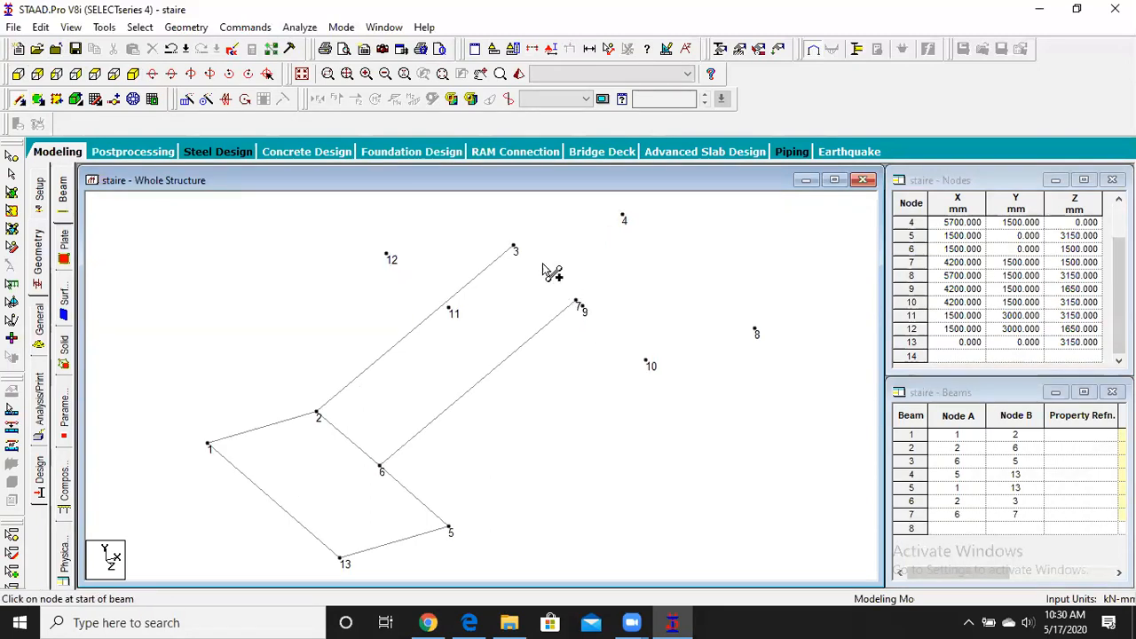
mouse_move(514, 246)
left_mouse_down()
mouse_move(624, 219)
mouse_move(759, 331)
mouse_move(655, 368)
mouse_move(514, 246)
left_mouse_up()
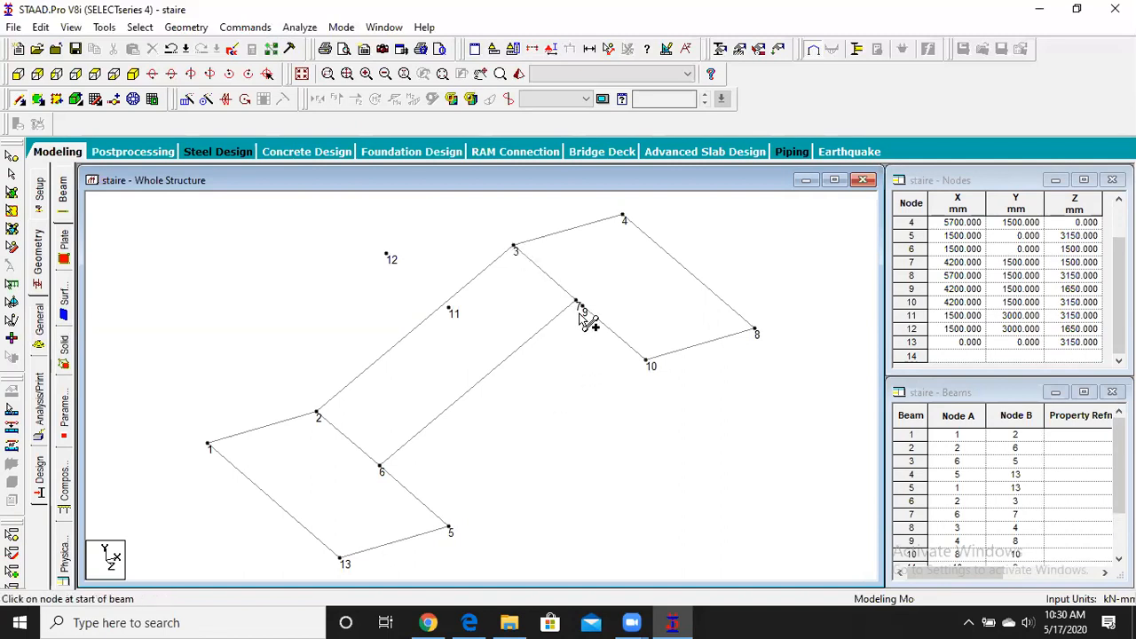
Step: Add the second-flight beams joining nodes 9, 12, 11 and 10
scroll(591, 305, "up", 2)
mouse_move(629, 273)
left_mouse_down()
mouse_move(439, 207)
mouse_move(358, 215)
mouse_move(444, 292)
mouse_move(697, 358)
left_mouse_up()
scroll(630, 275, "down", 1)
scroll(602, 423, "down", 5)
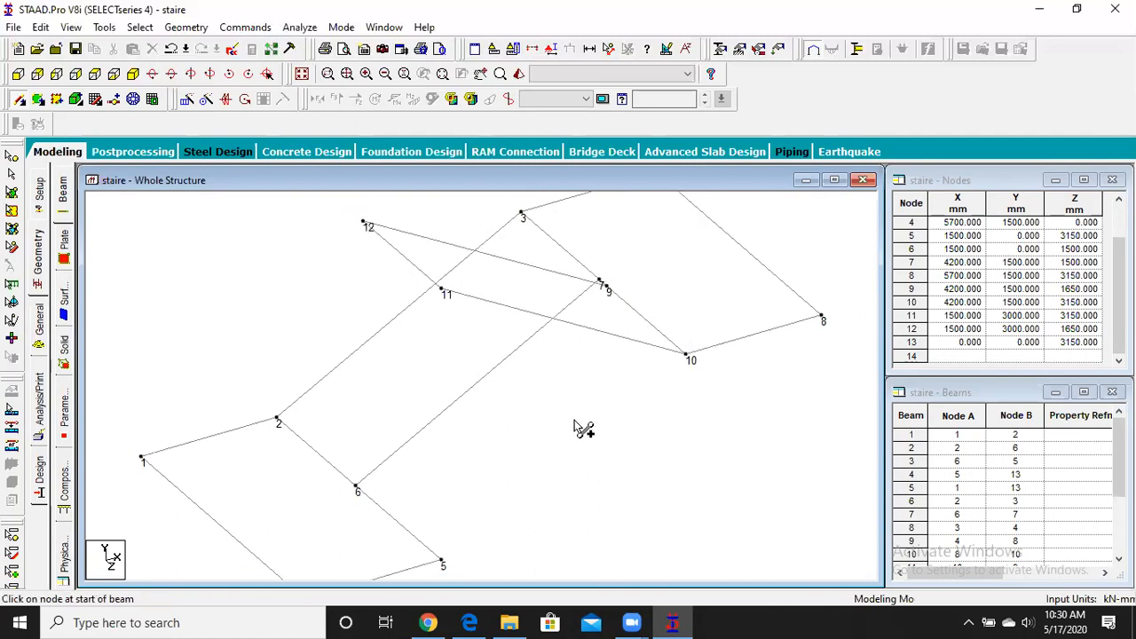
Step: Check the staircase in the front and isometric views, and accept the auto save of the file
left_click(20, 73)
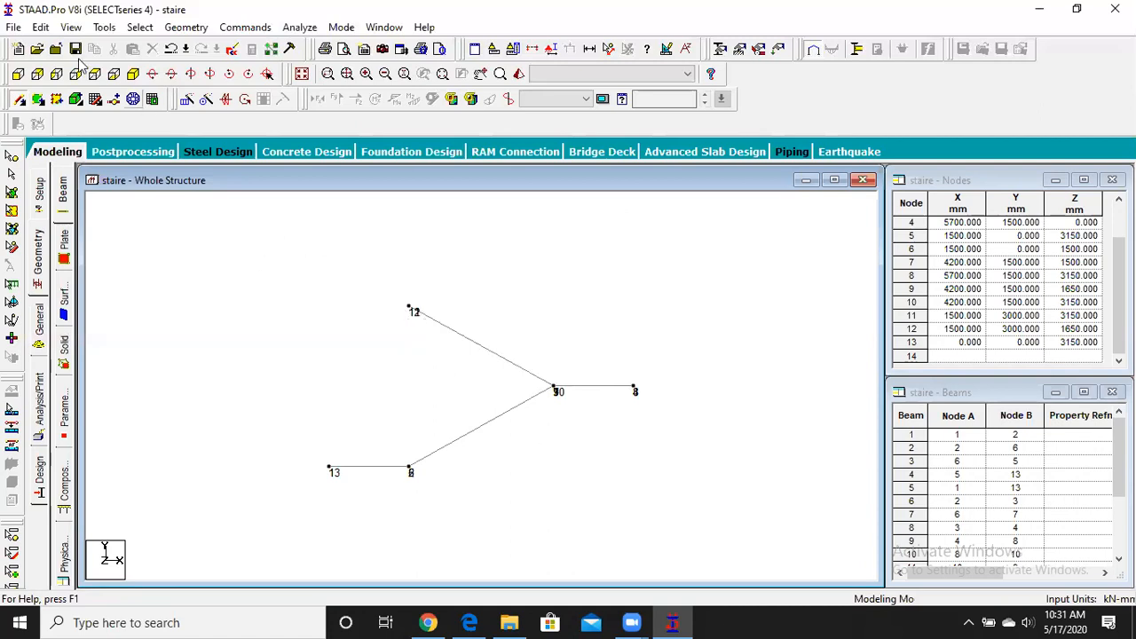
left_click(133, 75)
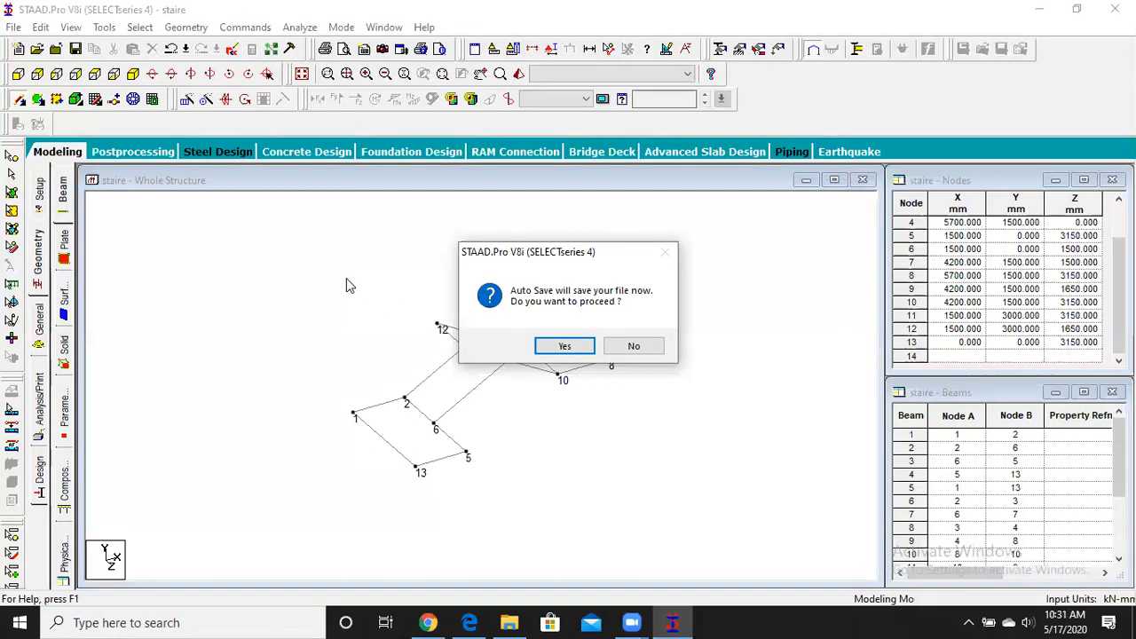
left_click(554, 345)
left_click(466, 332)
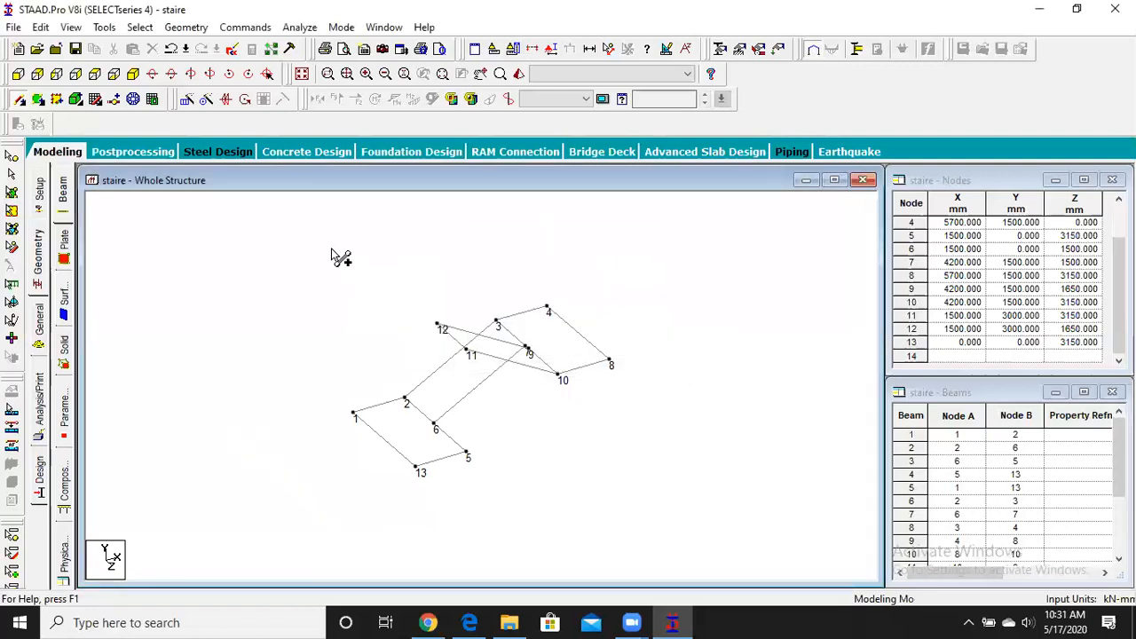
Step: Hide the node numbers on the model and review the node table from node 1
scroll(522, 387, "up", 2)
scroll(514, 382, "up", 2)
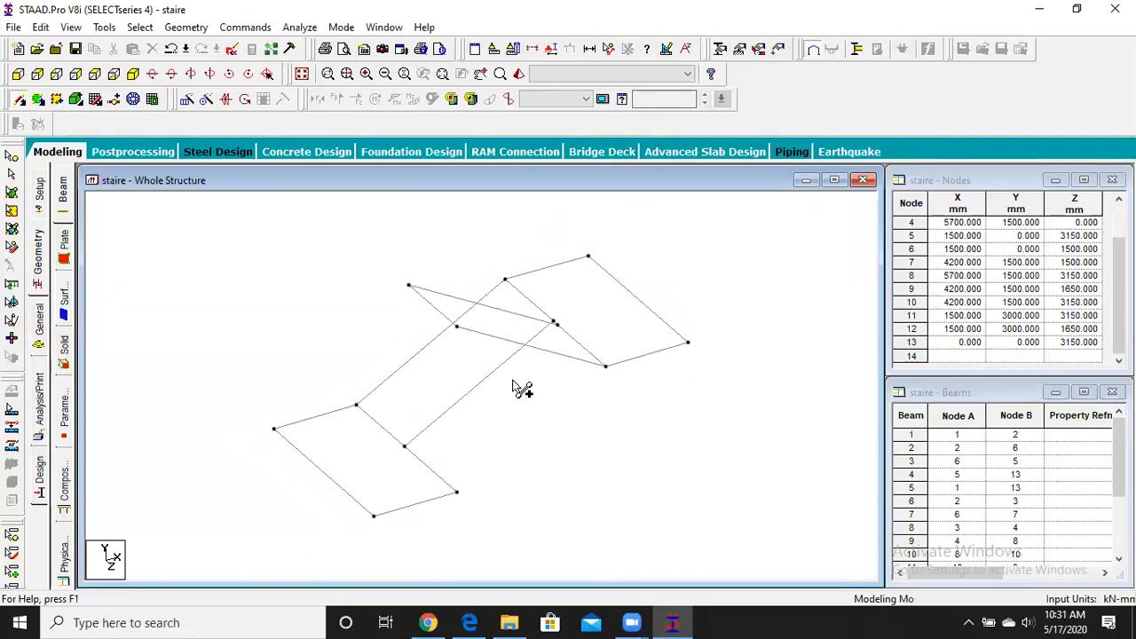
left_click(1119, 296)
left_click_drag(1119, 295, 1119, 257)
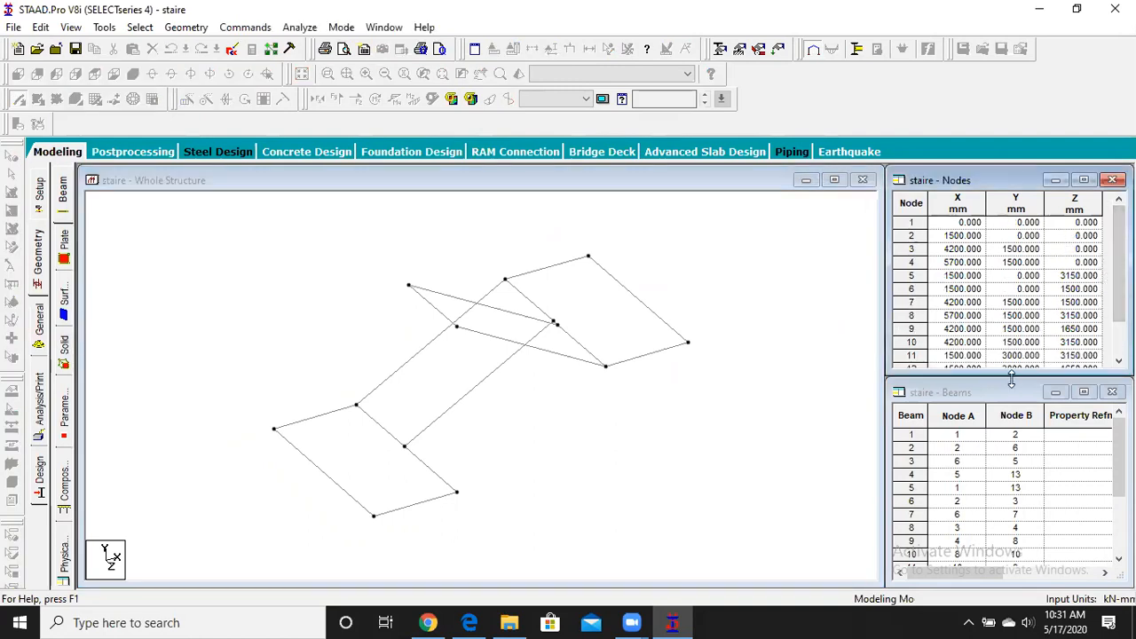
Step: Enlarge the node table above the beam table so that it shows every row through node 13
left_click_drag(1012, 380, 1012, 397)
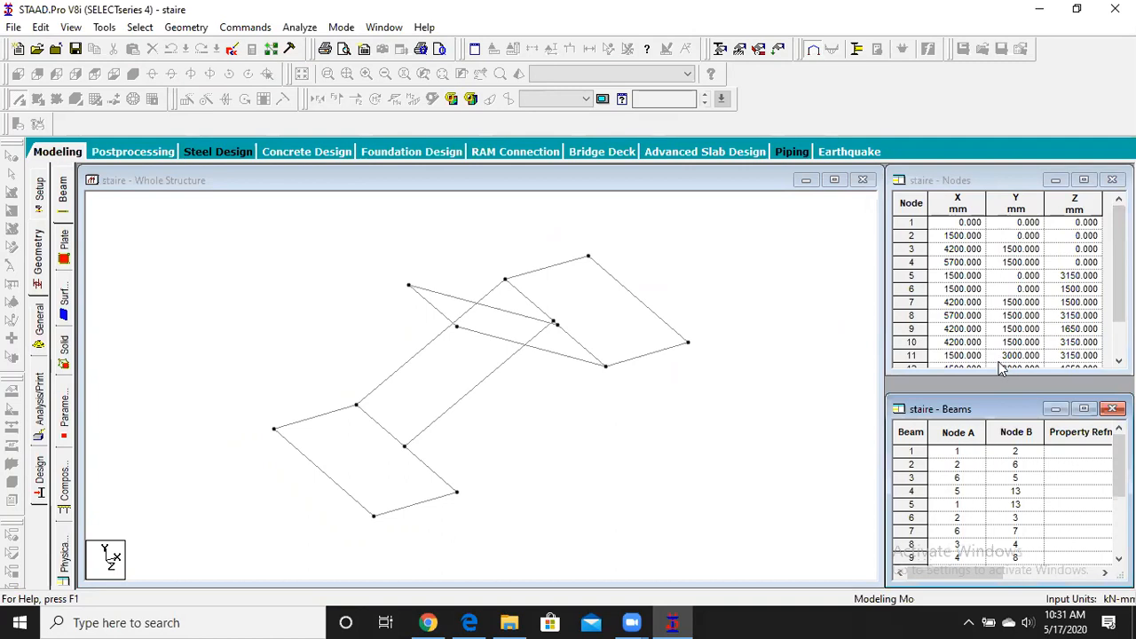
left_click(1003, 357)
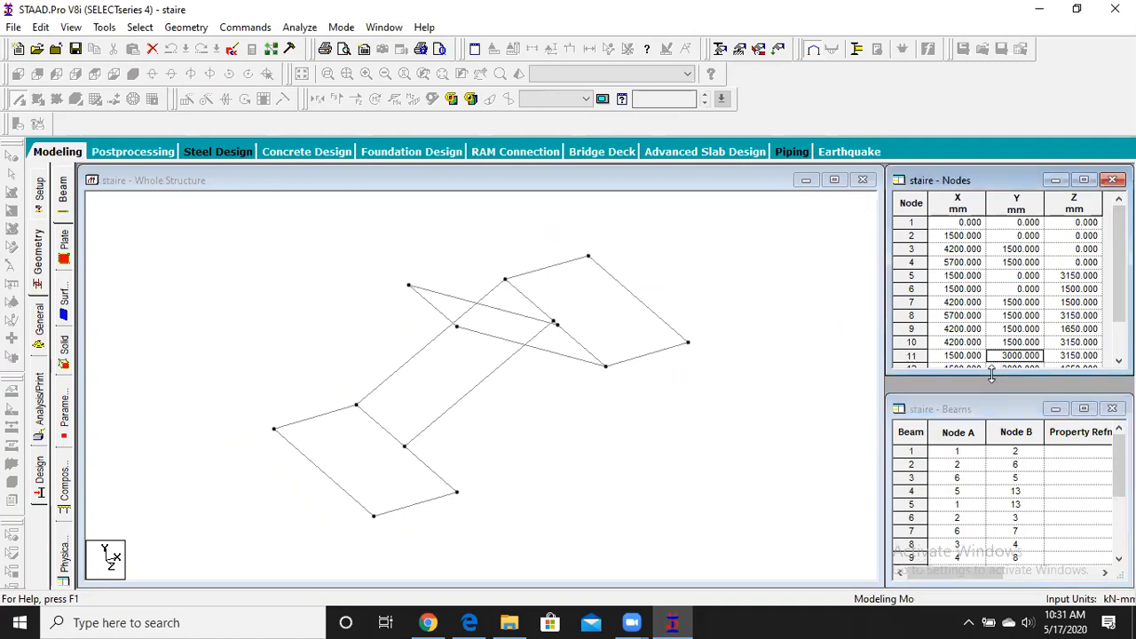
left_click_drag(992, 377, 992, 395)
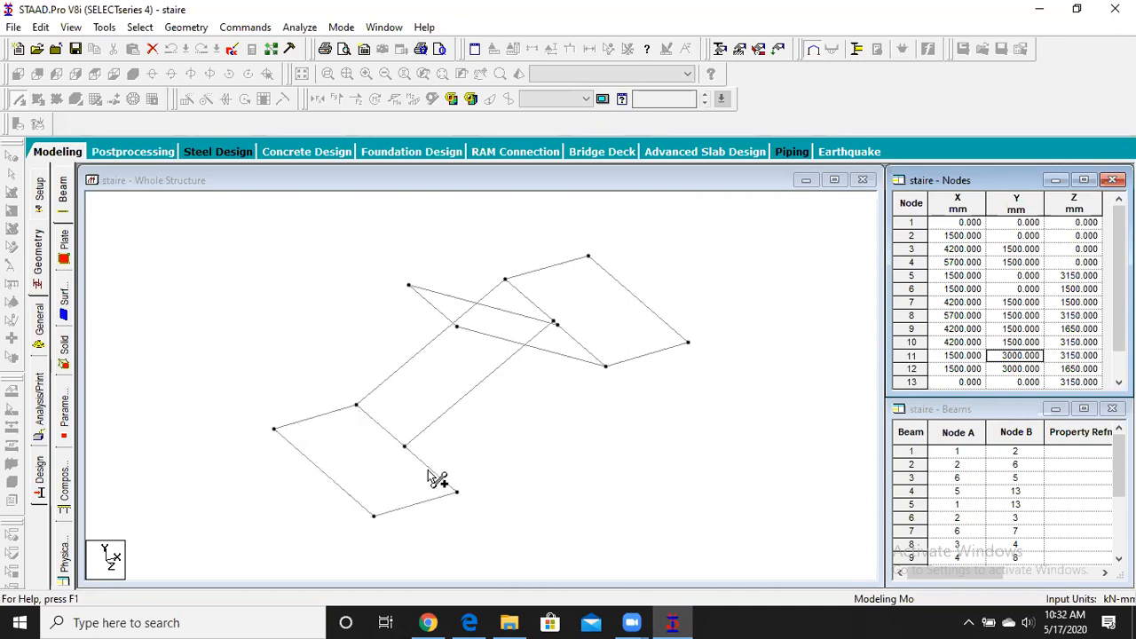
Step: Outline the bottom landing through nodes 1, 2, 5 and 13 for a surface mesh and choose quadrilateral meshing
left_click(220, 253)
left_click(187, 27)
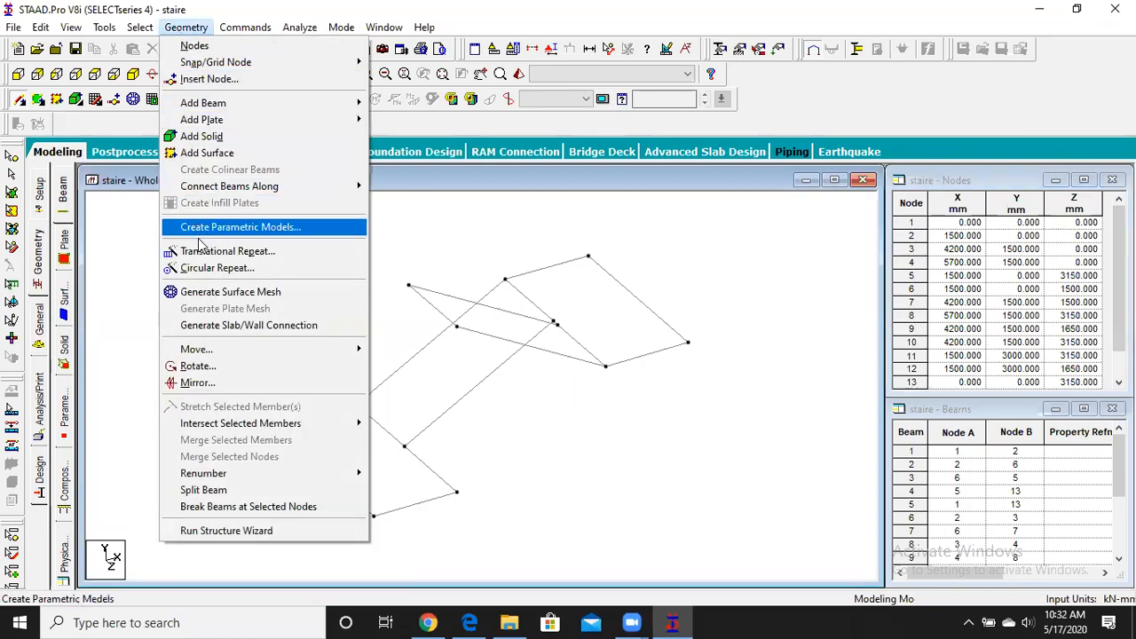
left_click(213, 293)
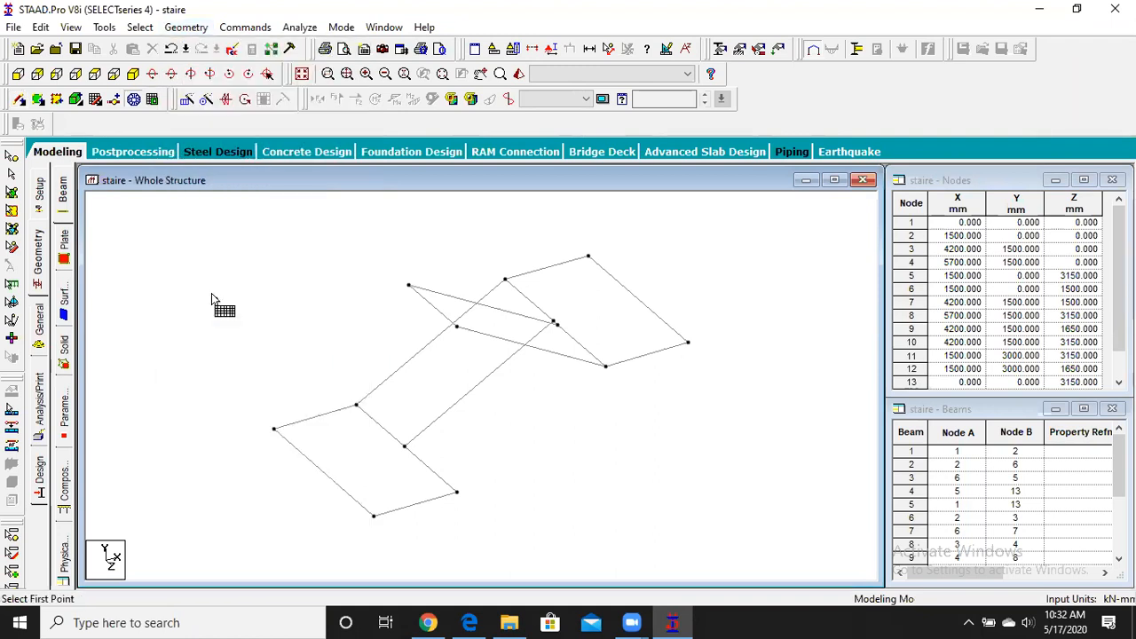
left_click(273, 430)
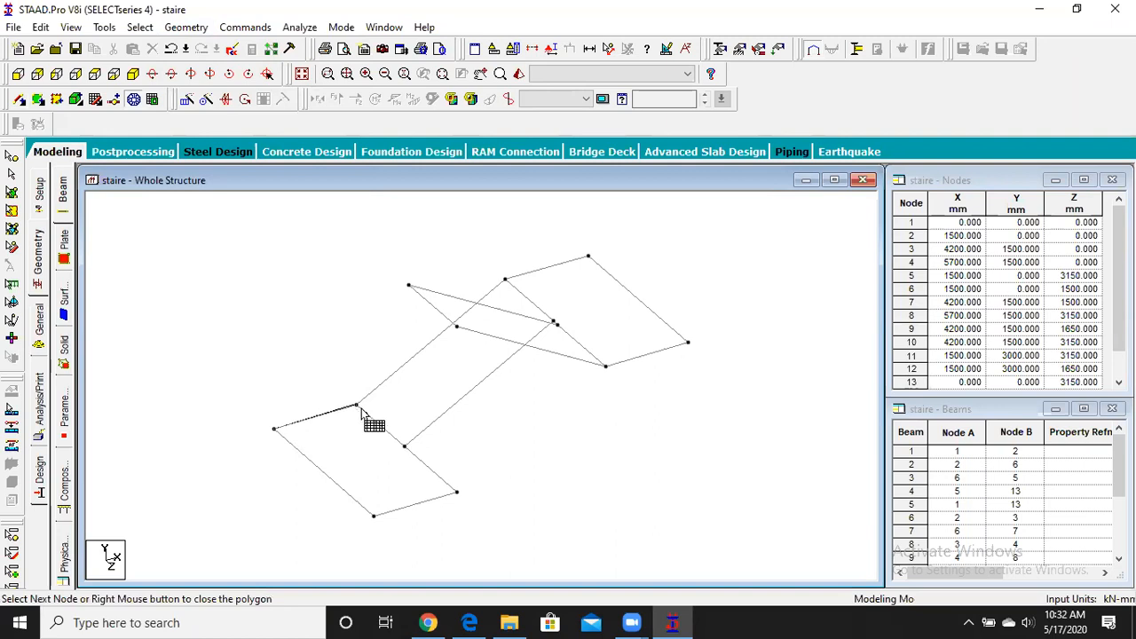
left_click(457, 493)
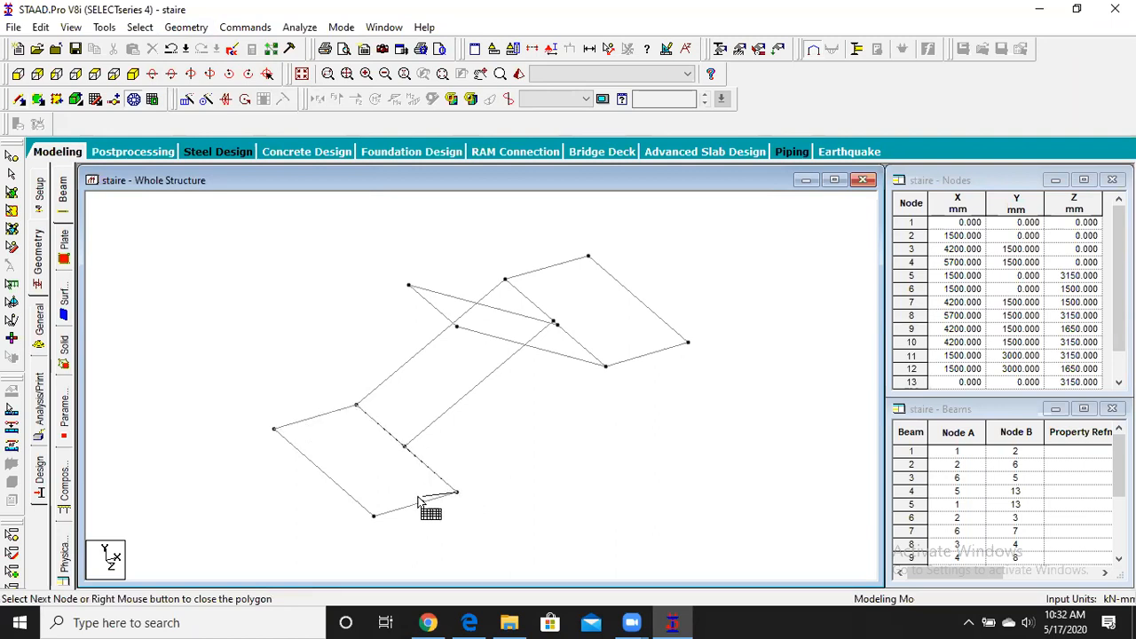
left_click(374, 517)
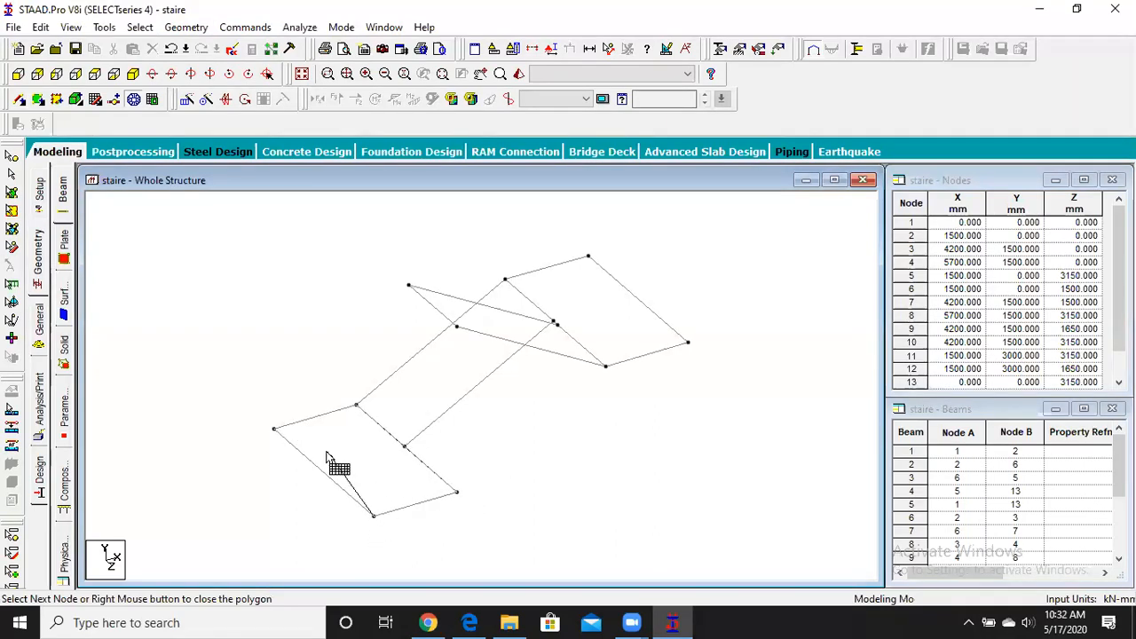
left_click(274, 430)
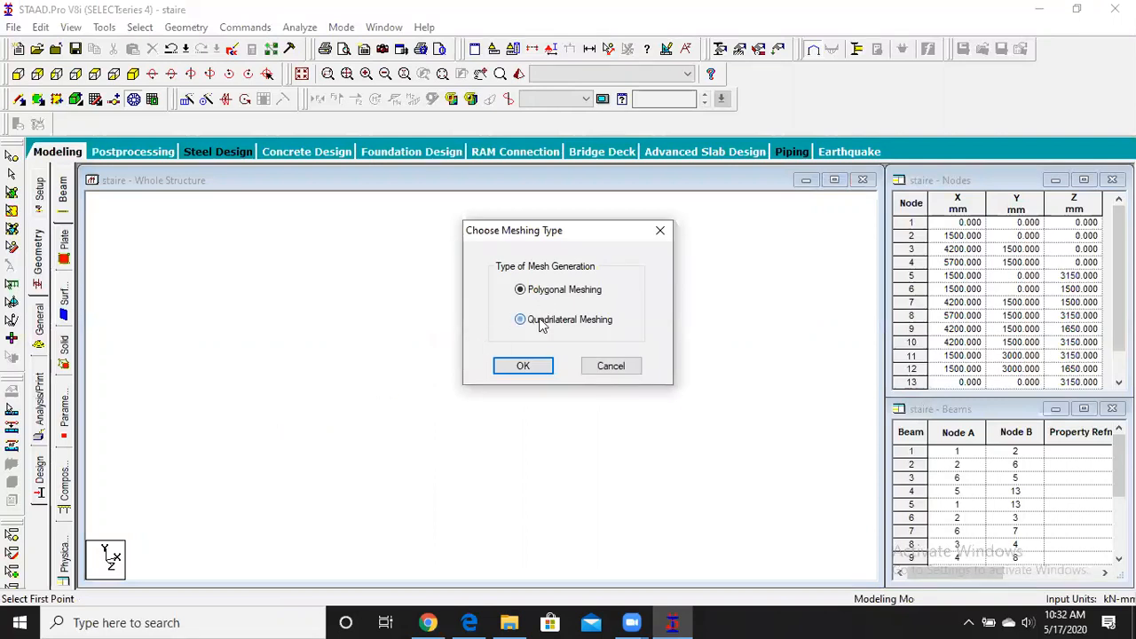
left_click(522, 367)
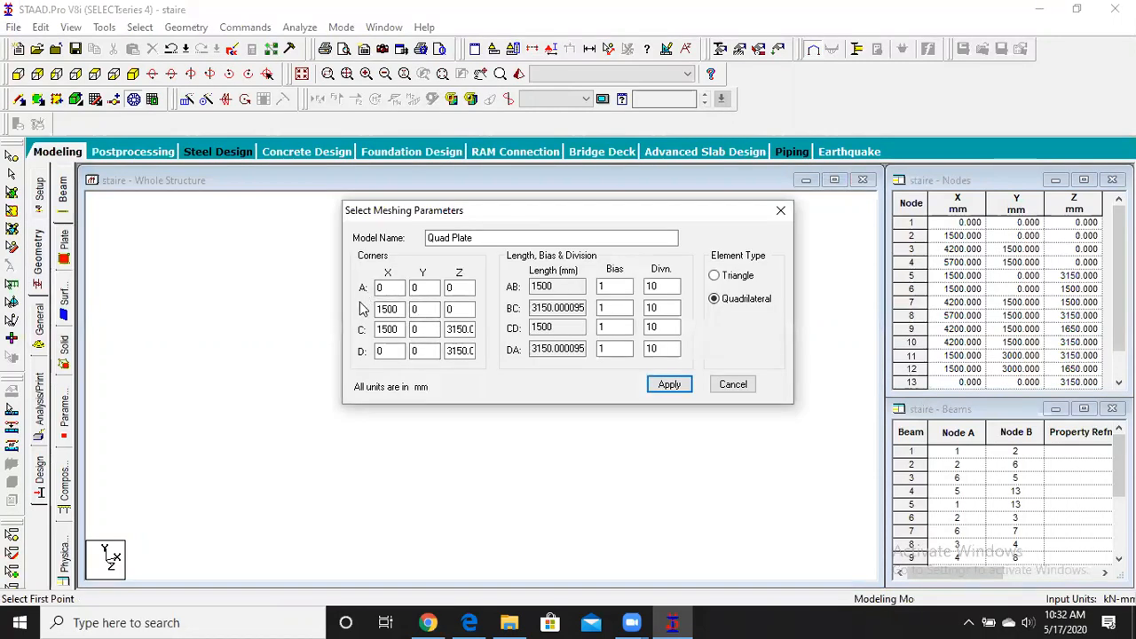
Step: Review the bottom landing's side lengths and generate its mesh with quadrilateral elements and 10 divisions per side
left_click(557, 286)
left_click(572, 307)
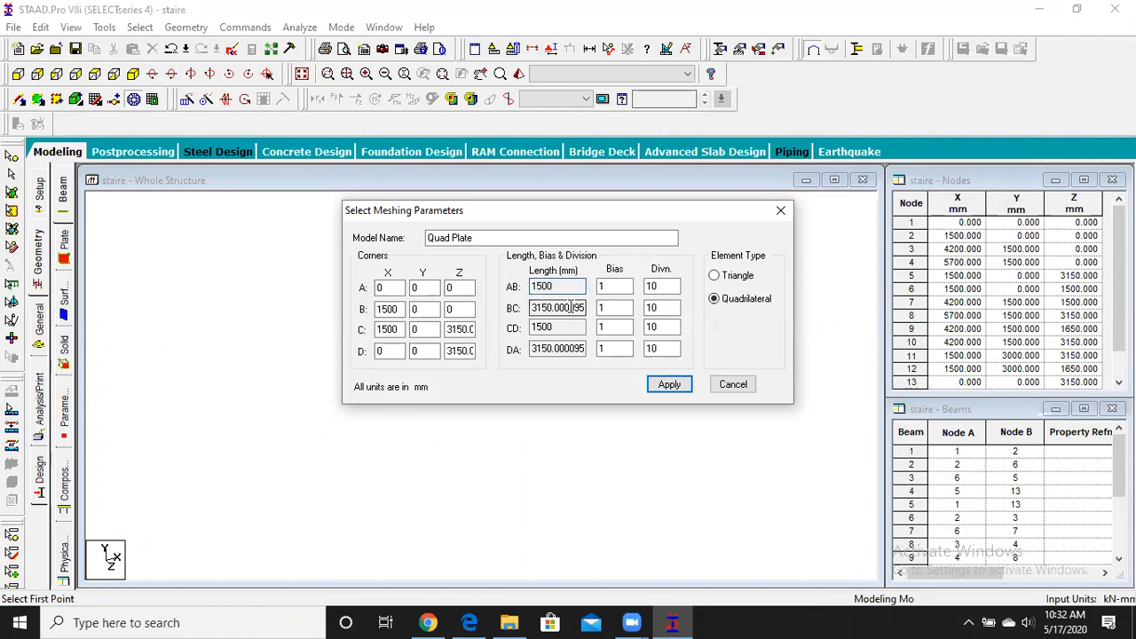
left_click(563, 326)
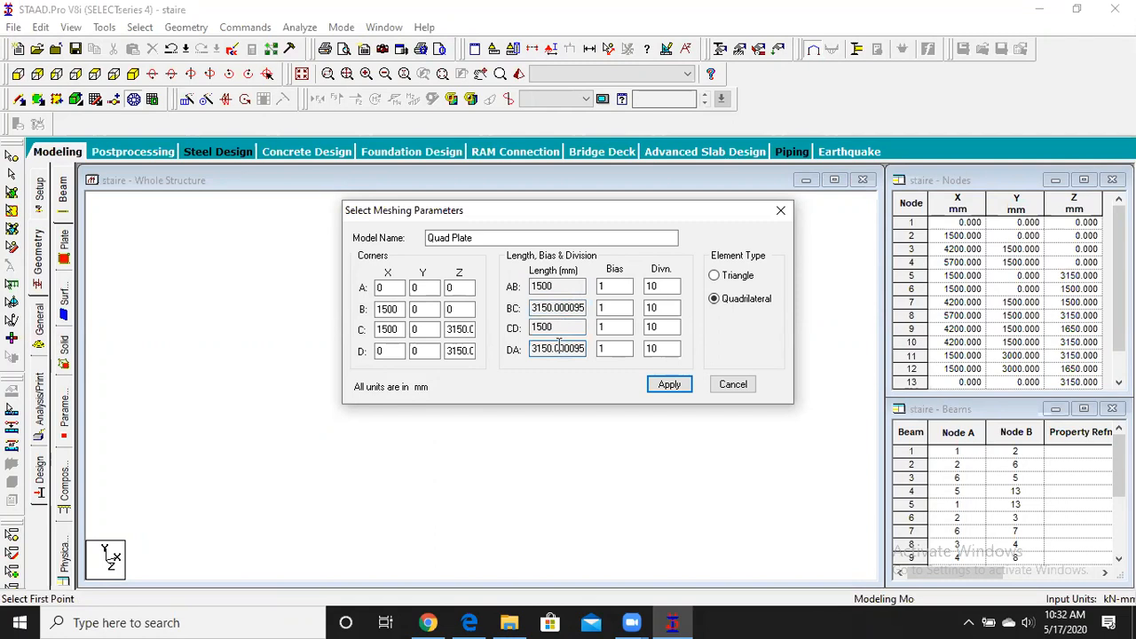
left_click(663, 286)
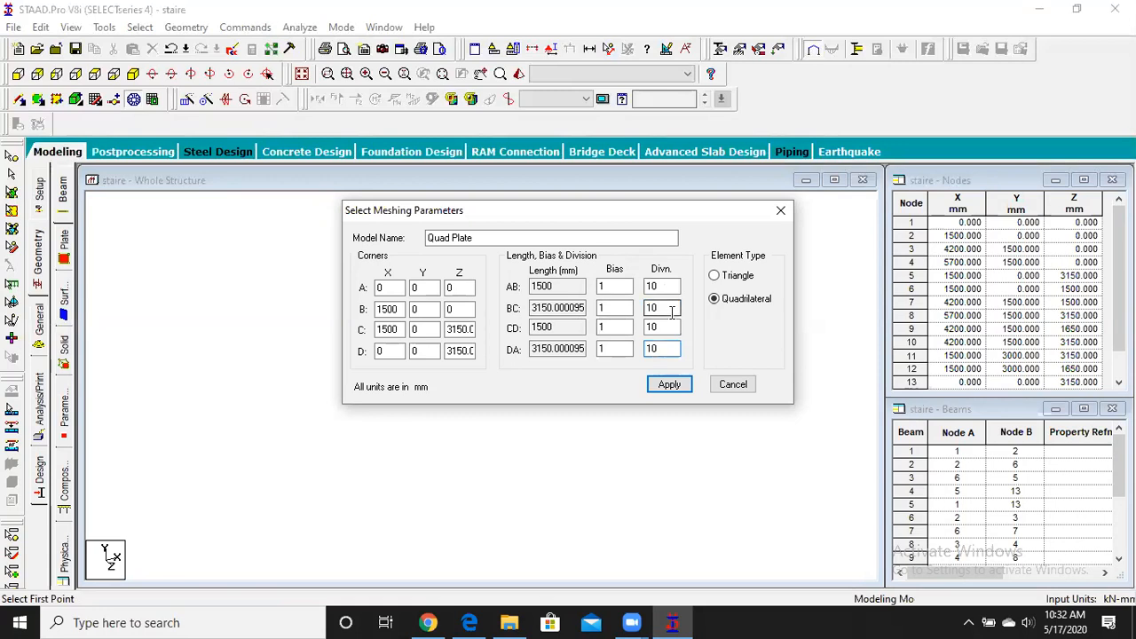
left_click(670, 385)
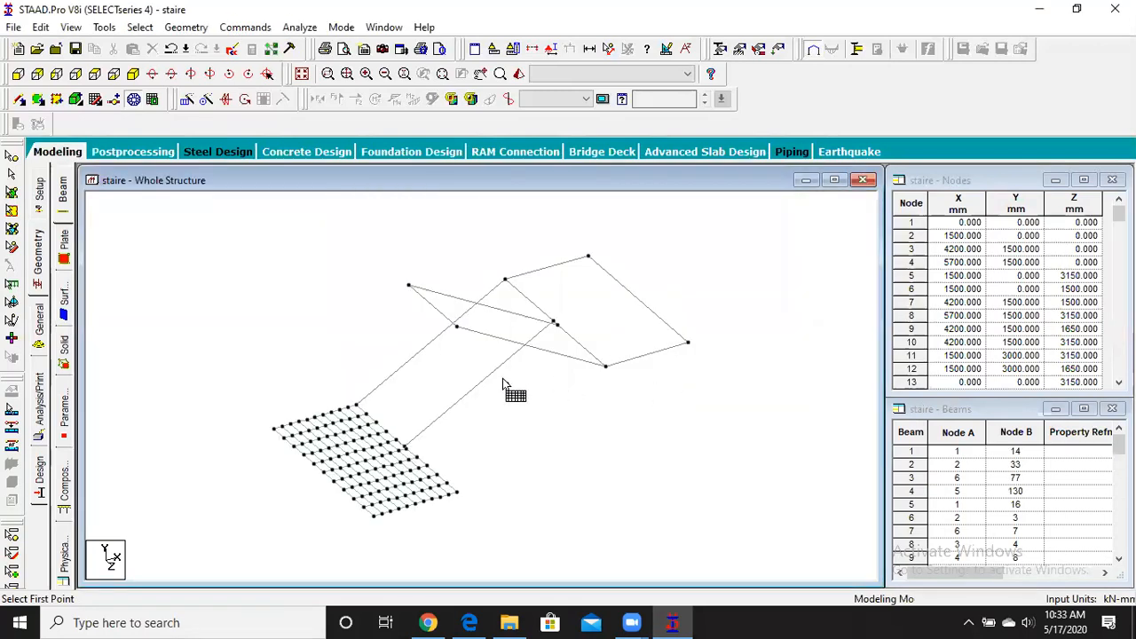
Step: Mesh the first flight through nodes 2, 3, 7 and 6 with quadrilateral elements, using 10 divisions per side
scroll(317, 470, "up", 5)
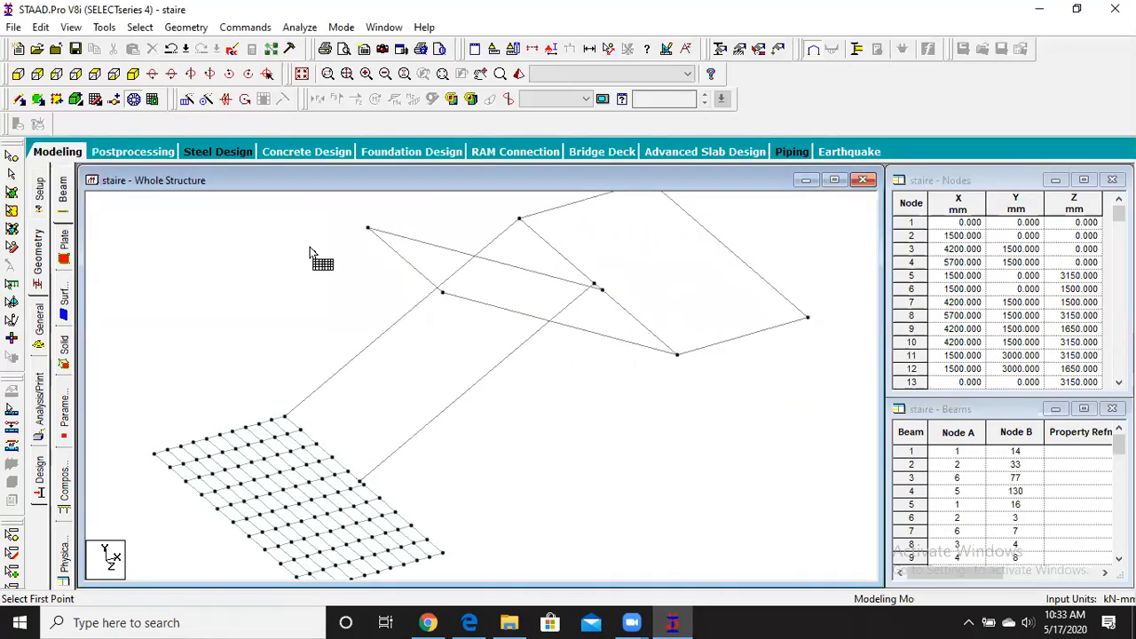
left_click(285, 416)
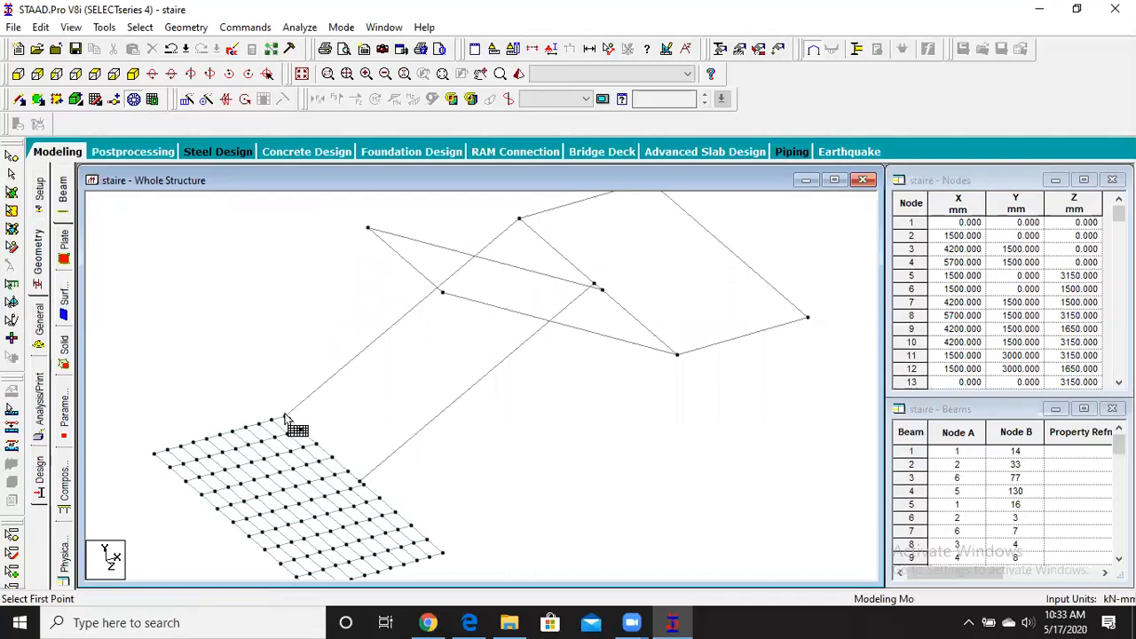
left_click(519, 219)
left_click(595, 285)
left_click(361, 482)
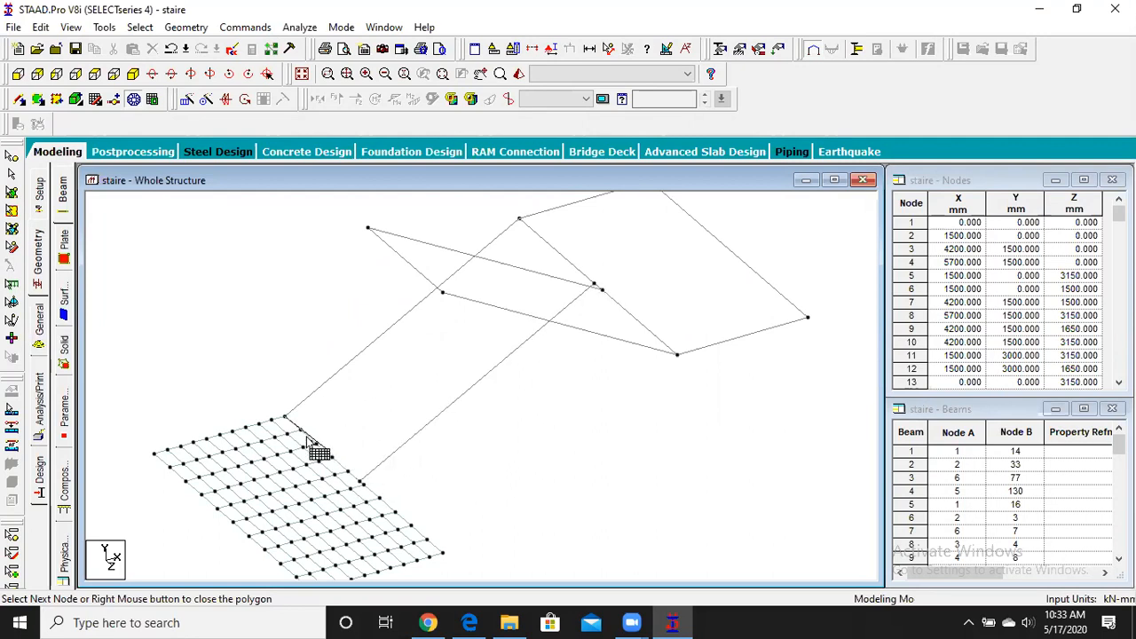
left_click(286, 416)
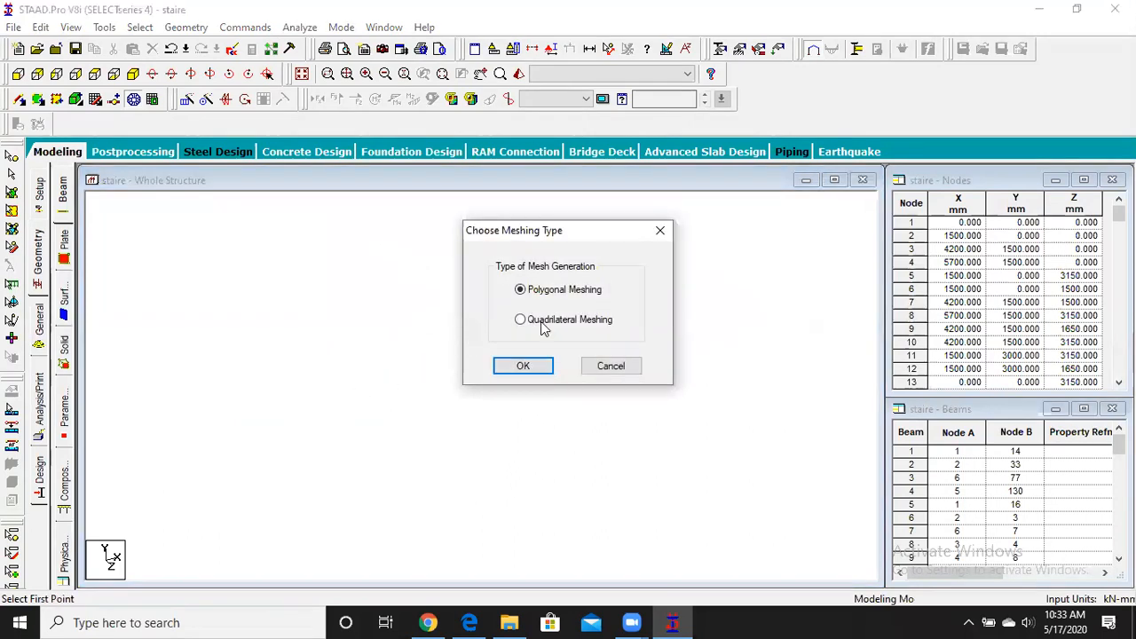
left_click(521, 364)
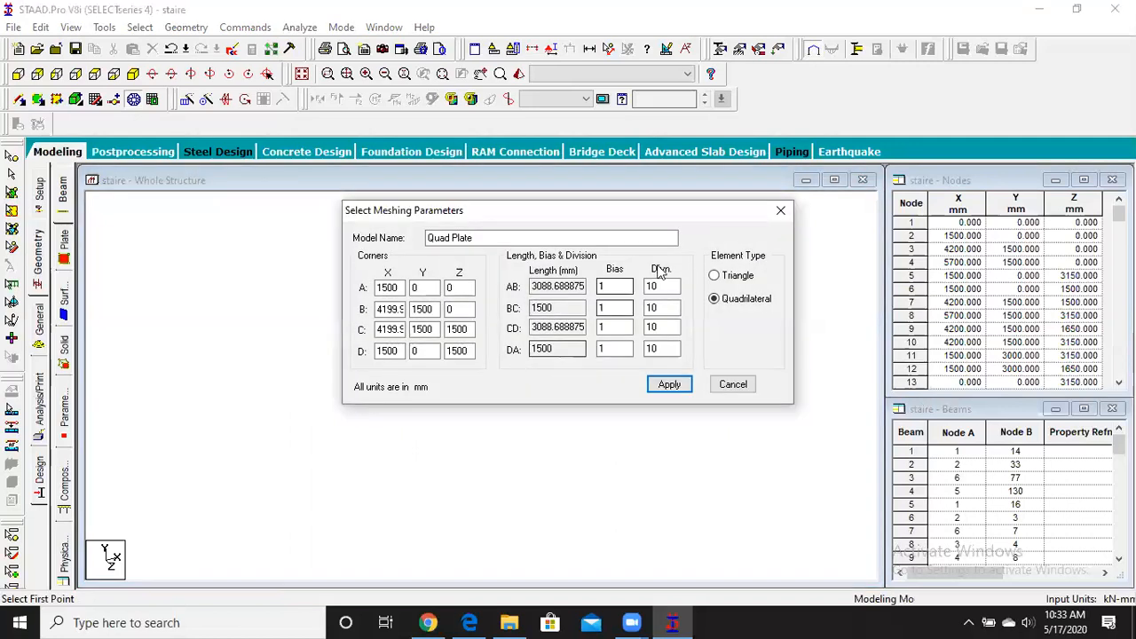
left_click(669, 385)
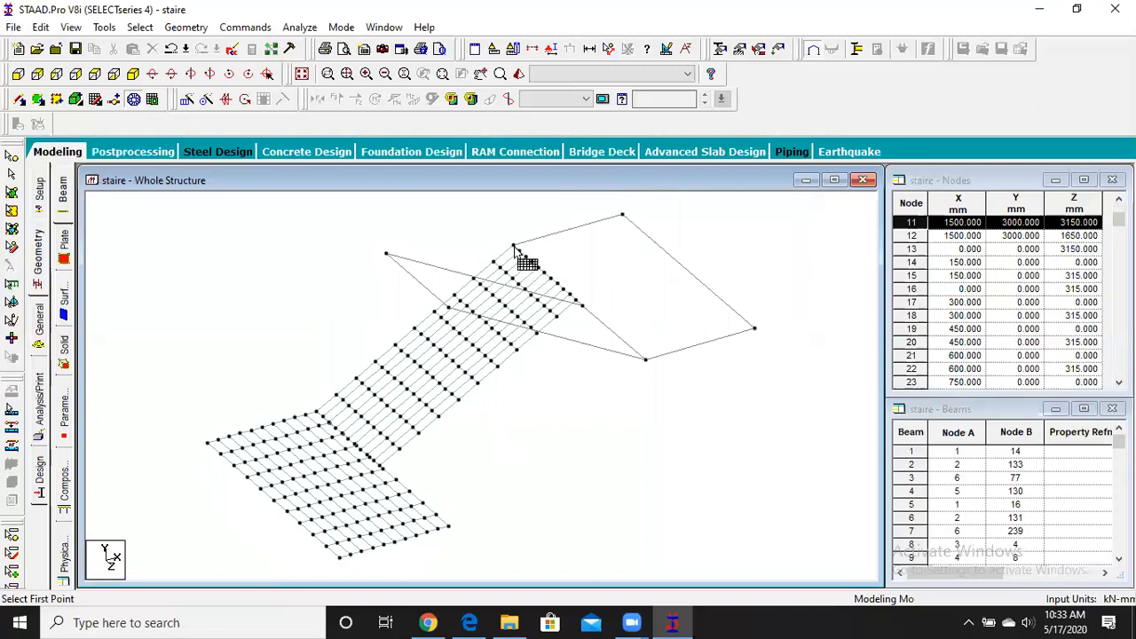
Step: Mesh the intermediate landing through nodes 3, 4, 8 and 10 with quadrilateral elements, using 10 divisions per side
left_click(514, 245)
left_click(622, 214)
left_click(755, 328)
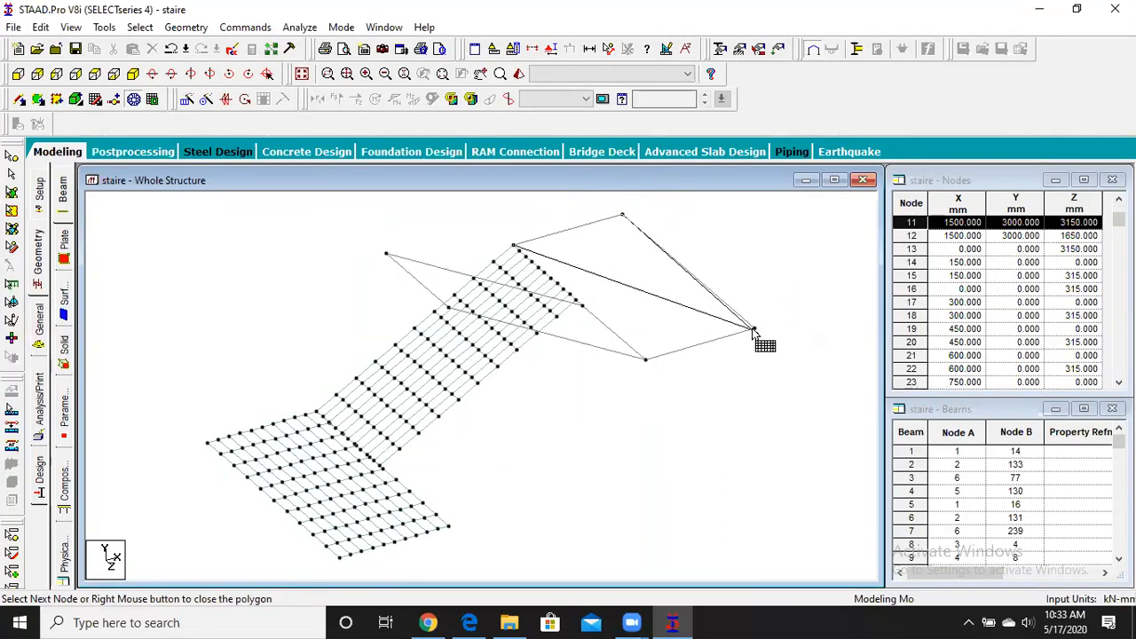
left_click(646, 359)
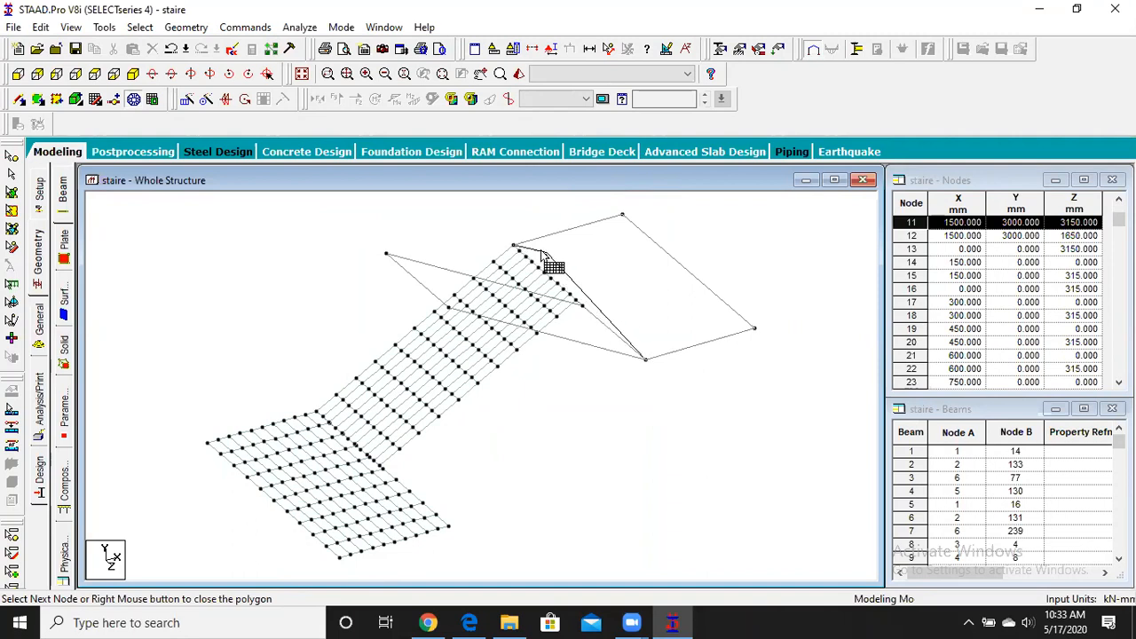
left_click(513, 246)
left_click(553, 325)
left_click(535, 364)
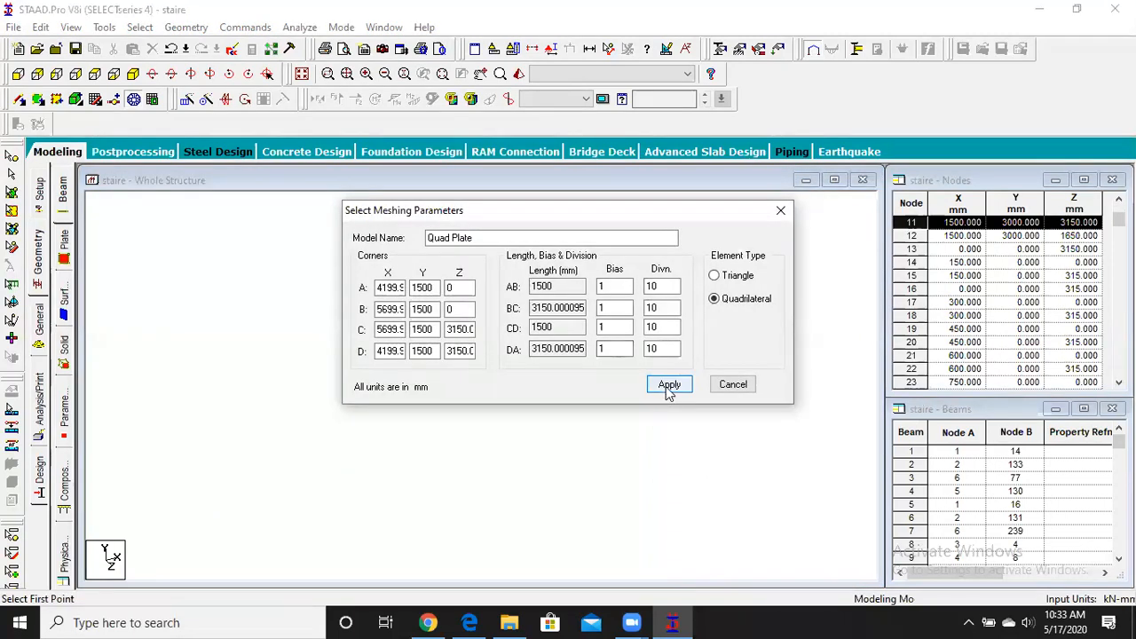
left_click(670, 385)
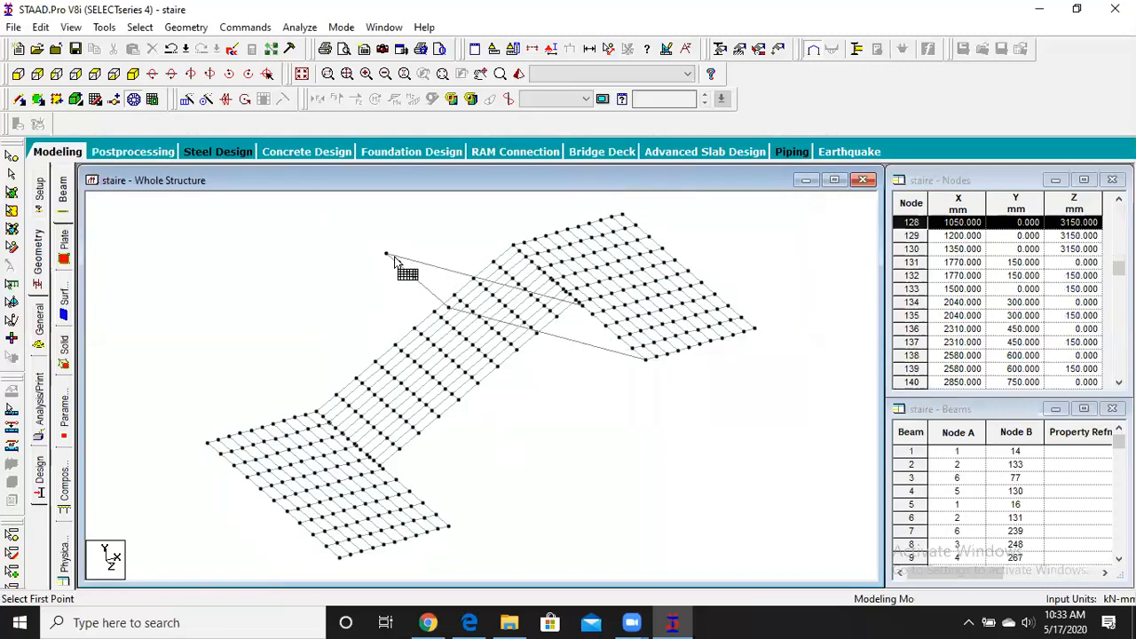
left_click(391, 256)
left_click(582, 305)
scroll(589, 309, "up", 1)
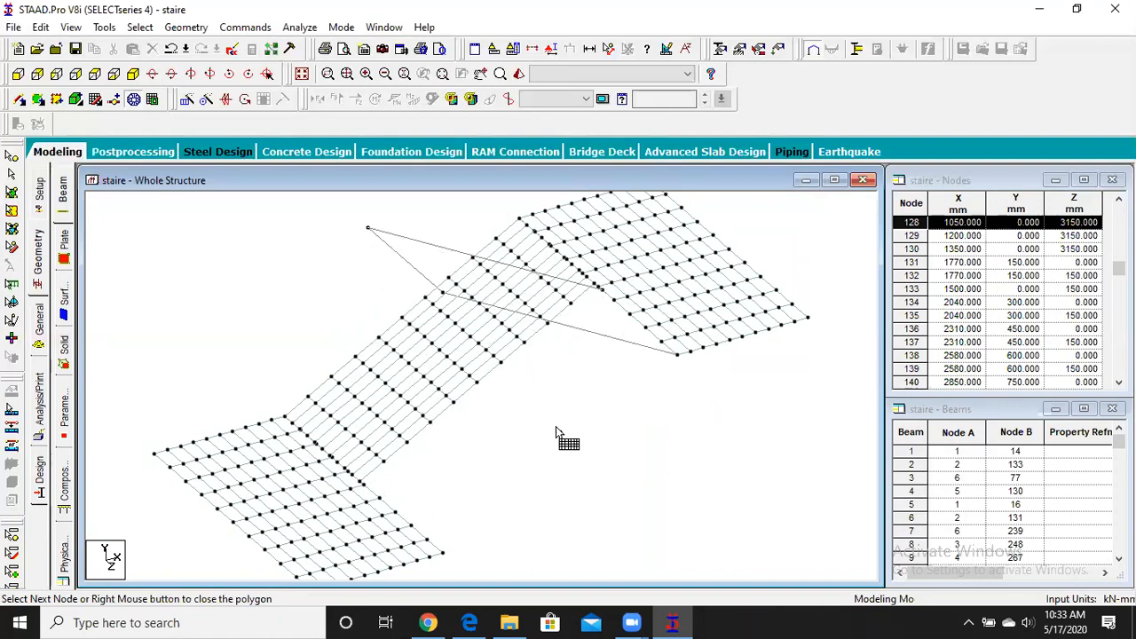
left_click(681, 355)
left_click(444, 295)
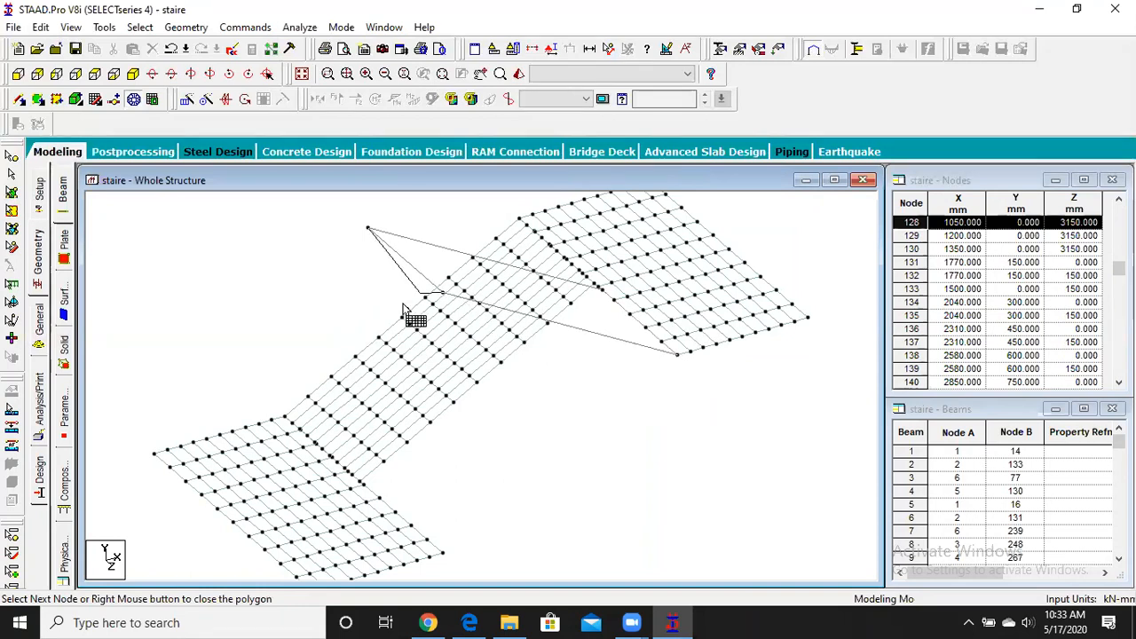
left_click(367, 231)
left_click(555, 323)
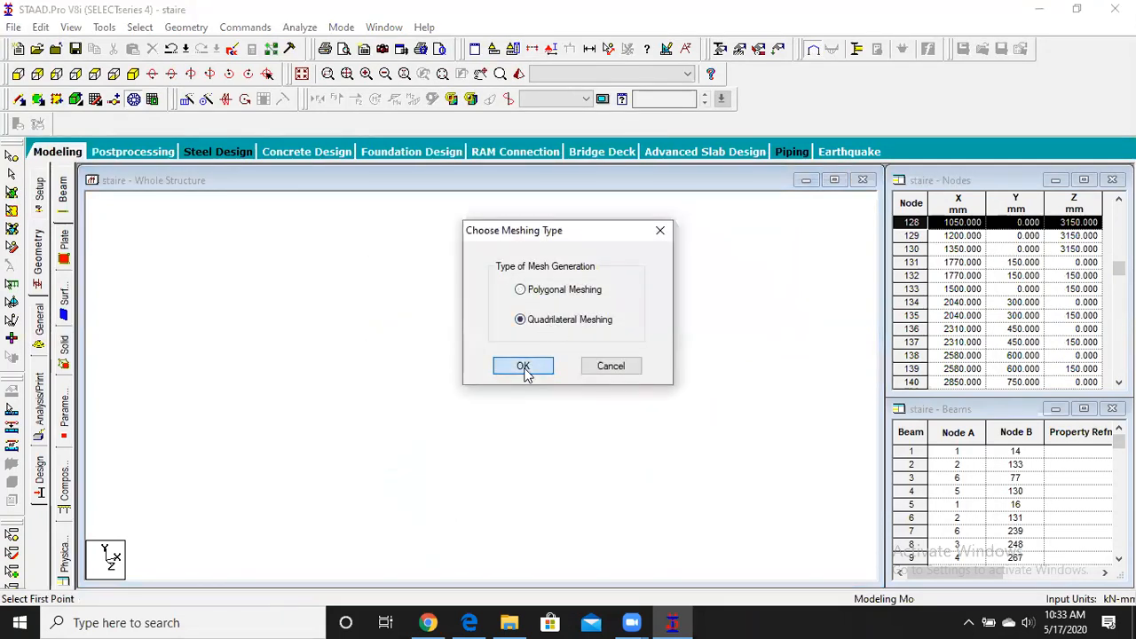
left_click(523, 367)
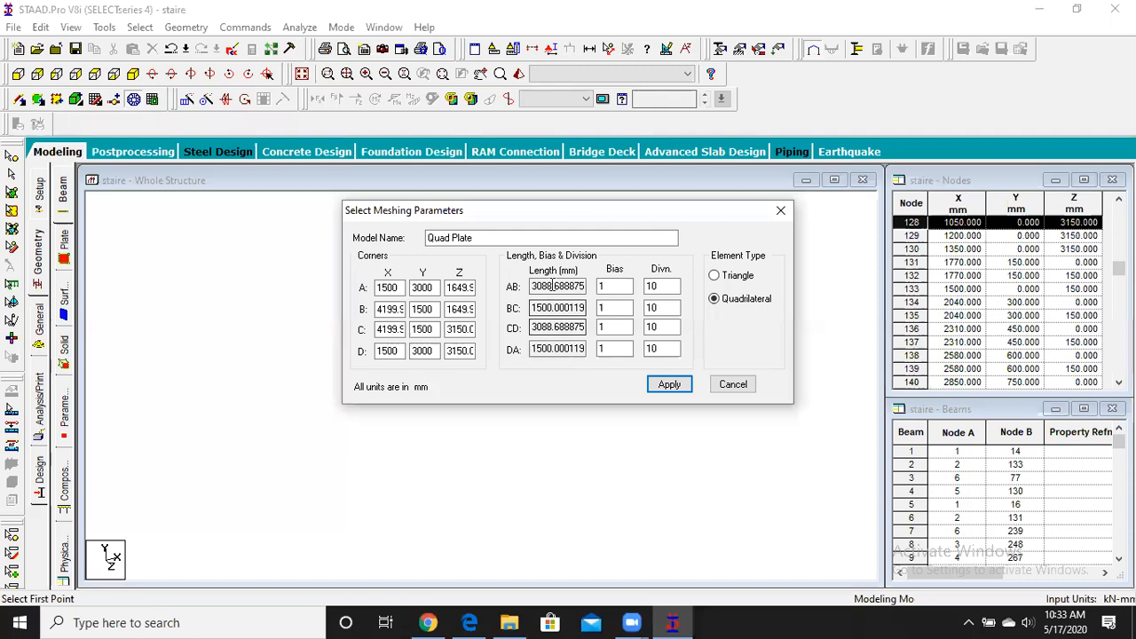
left_click(733, 384)
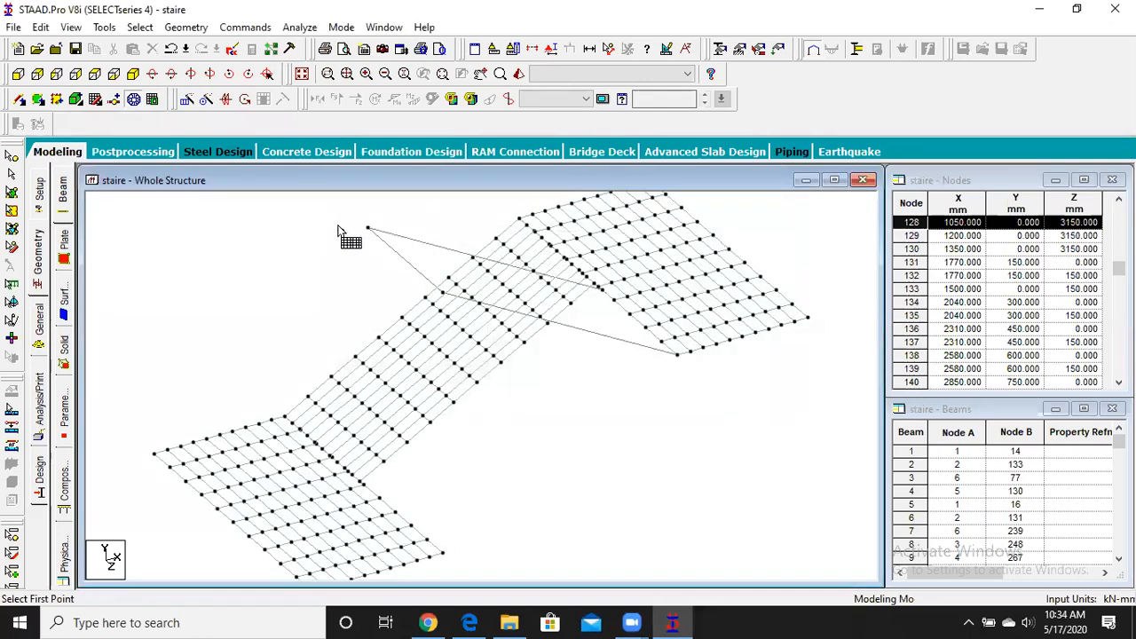
Step: Mesh the second flight through its four corner nodes with quadrilateral meshing and quadrilateral elements, using 10 divisions per side
left_click(368, 229)
scroll(624, 293, "up", 2)
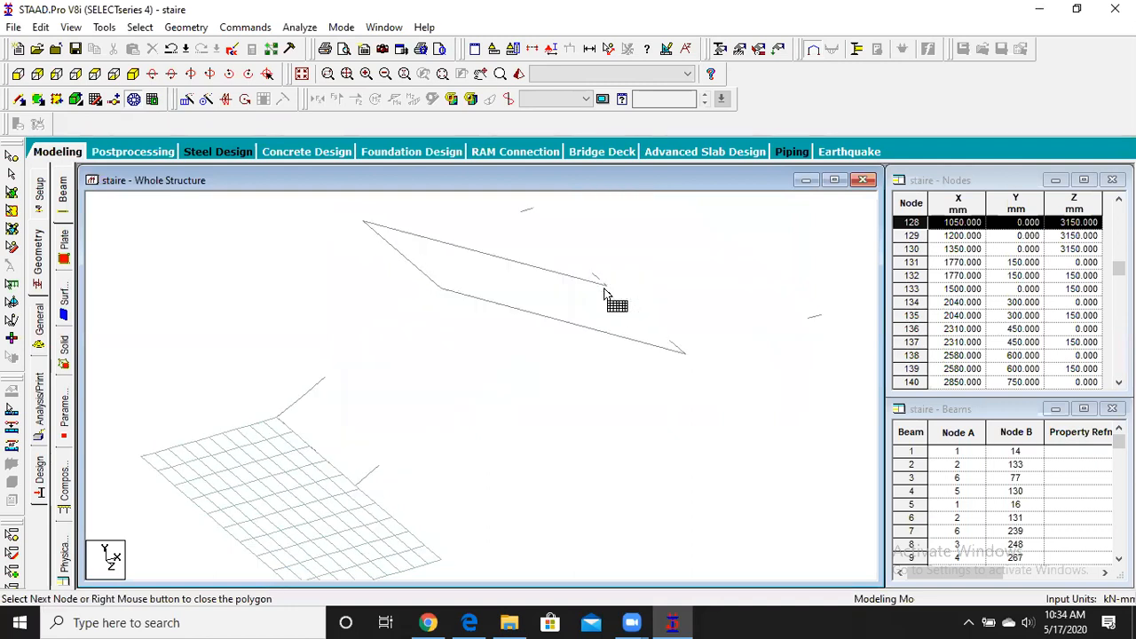
left_click(651, 252)
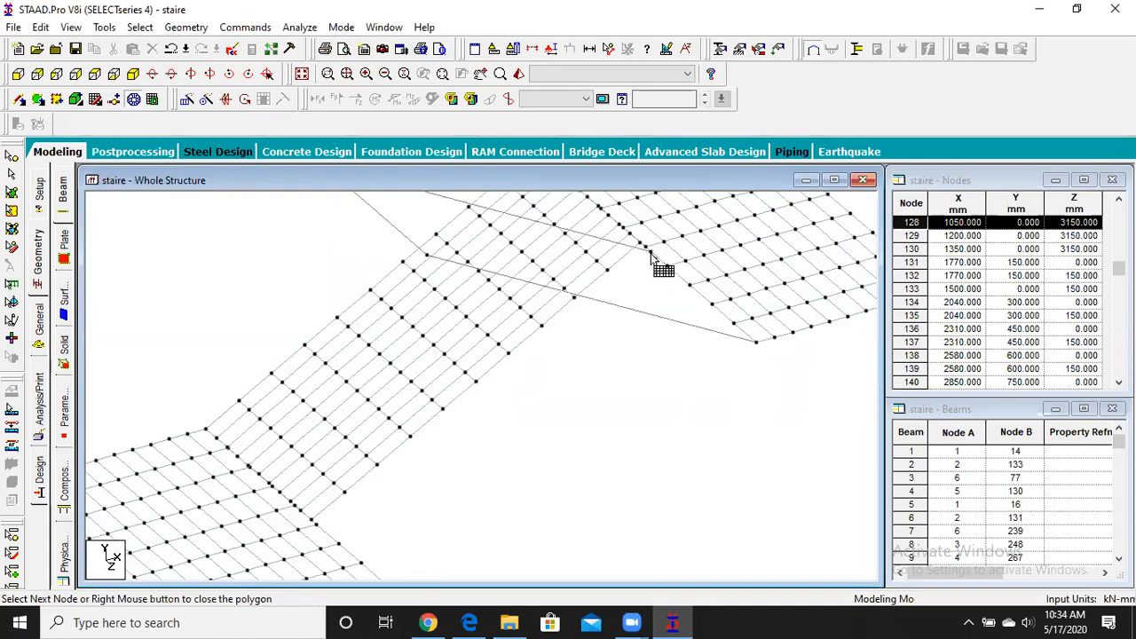
left_click(755, 345)
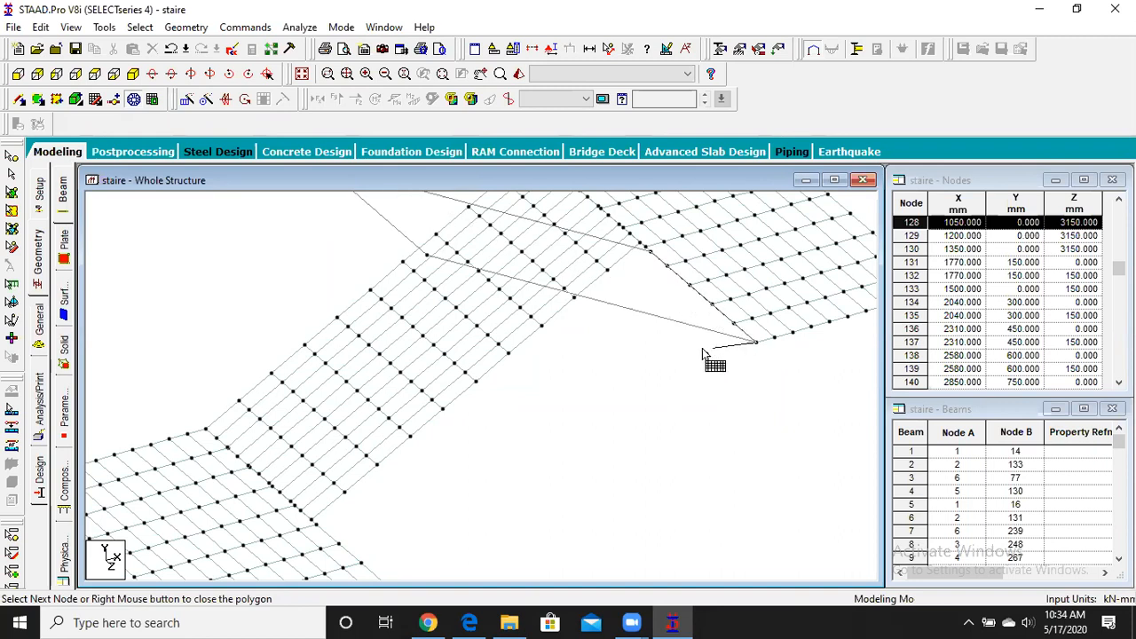
scroll(684, 348, "down", 1)
left_click(433, 266)
middle_click_drag(377, 234, 383, 283)
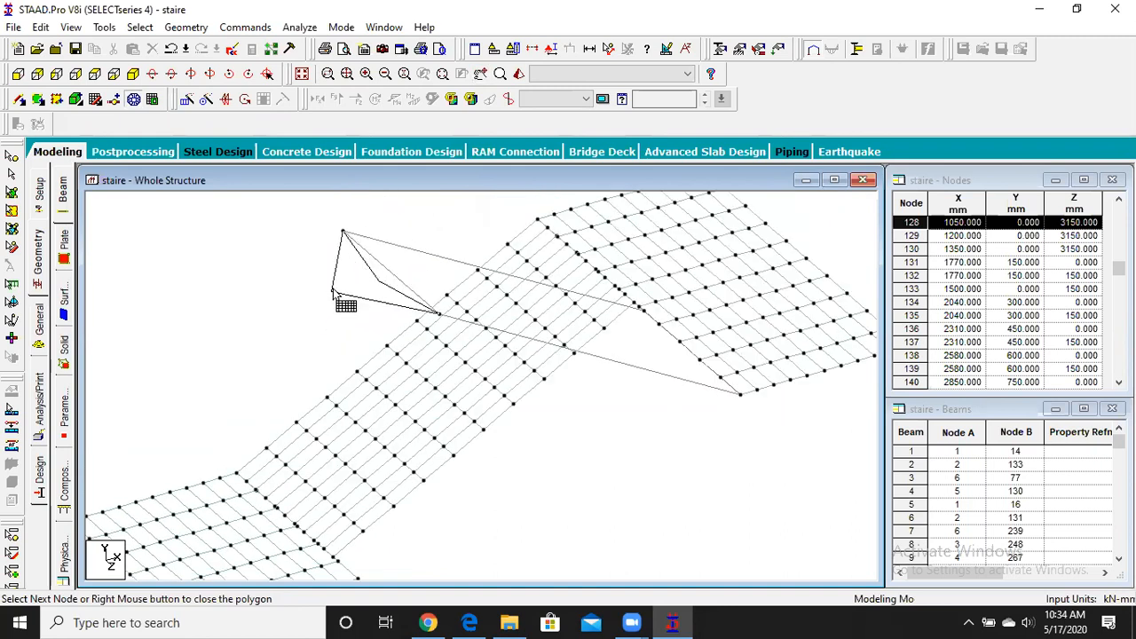
left_click(345, 233)
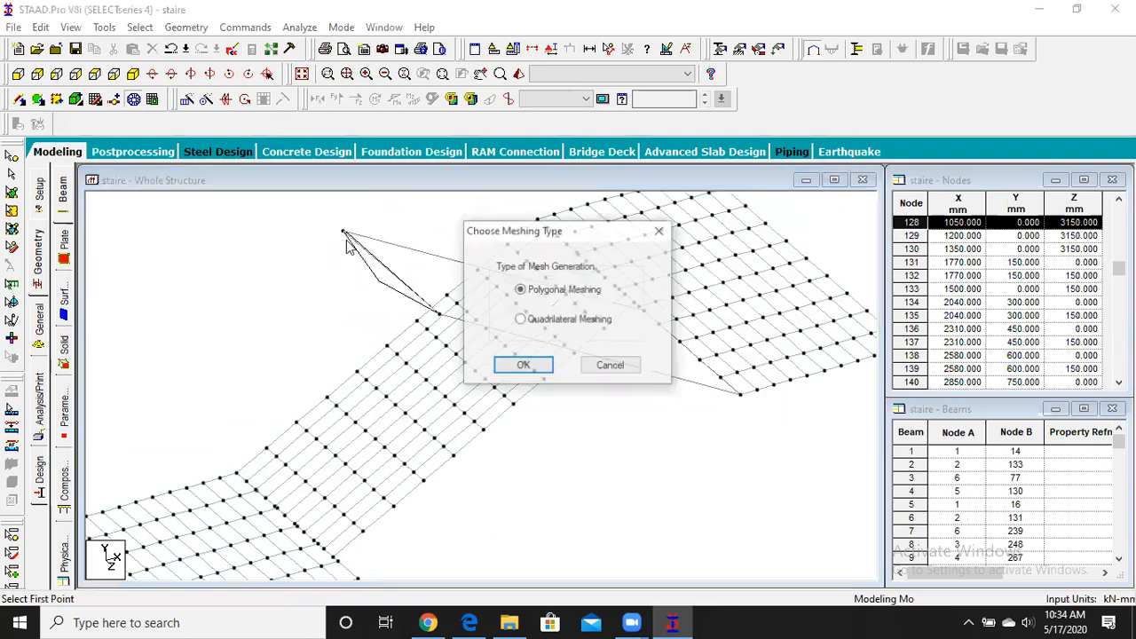
left_click(548, 321)
left_click(523, 365)
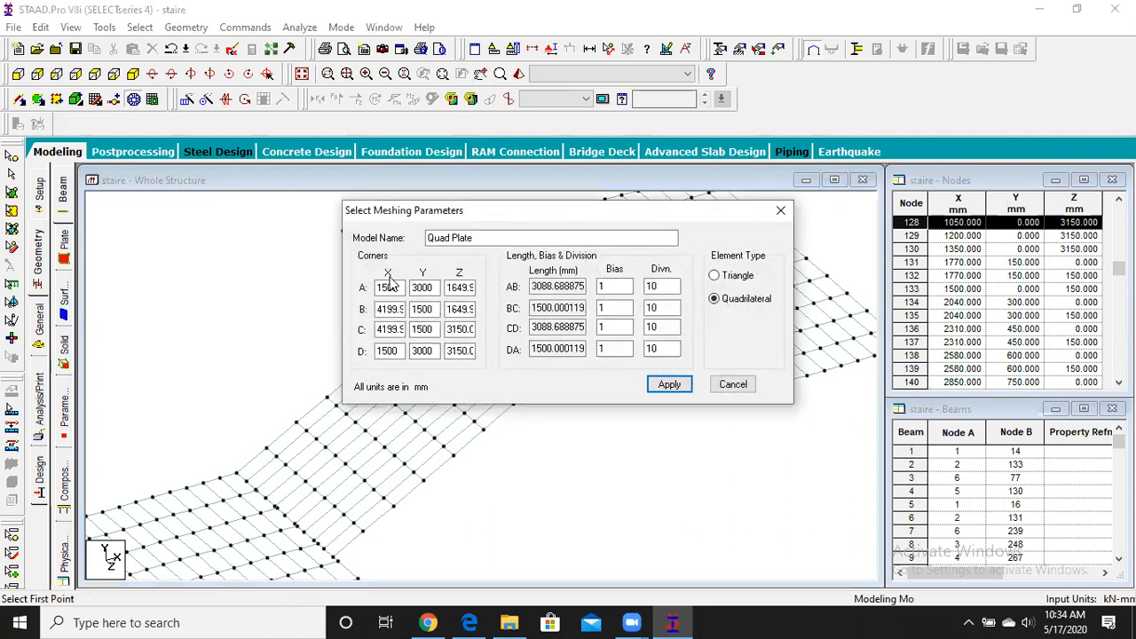
left_click(668, 384)
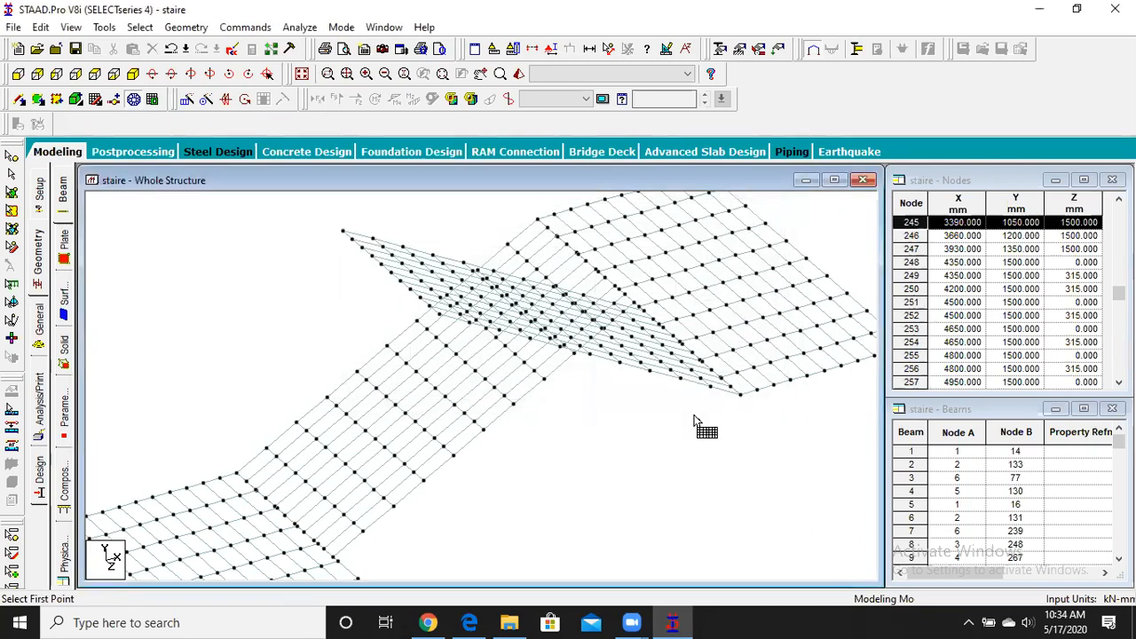
Step: Define a concrete plate thickness property of 100 mm at all four nodes
scroll(601, 408, "down", 2)
middle_click_drag(616, 475, 627, 431)
left_click(17, 74)
scroll(682, 336, "down", 3)
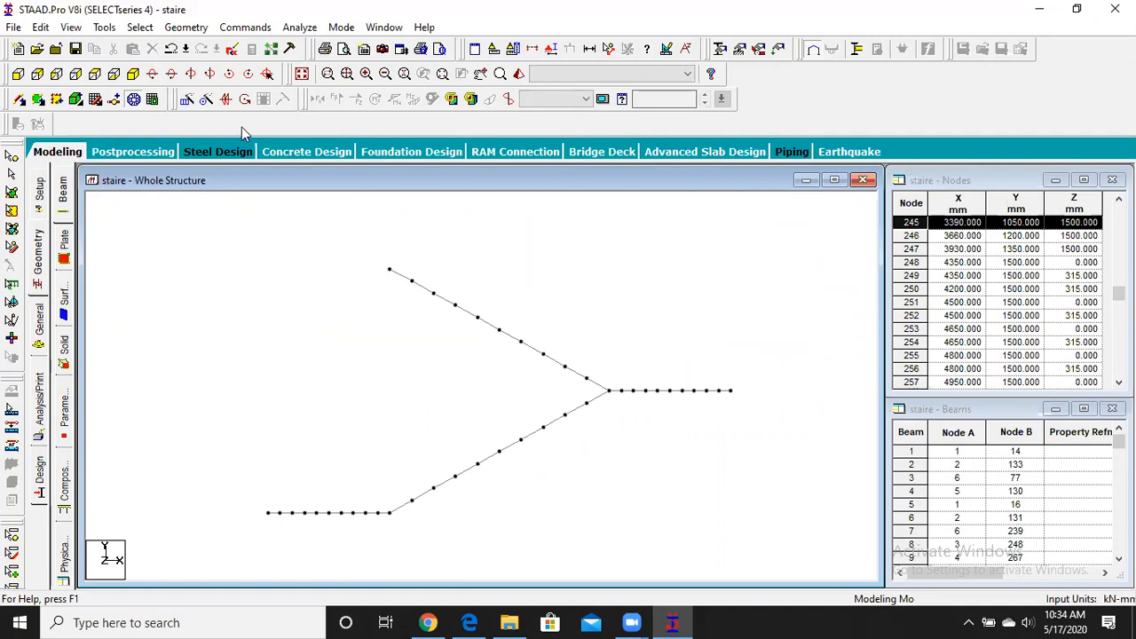
left_click(132, 74)
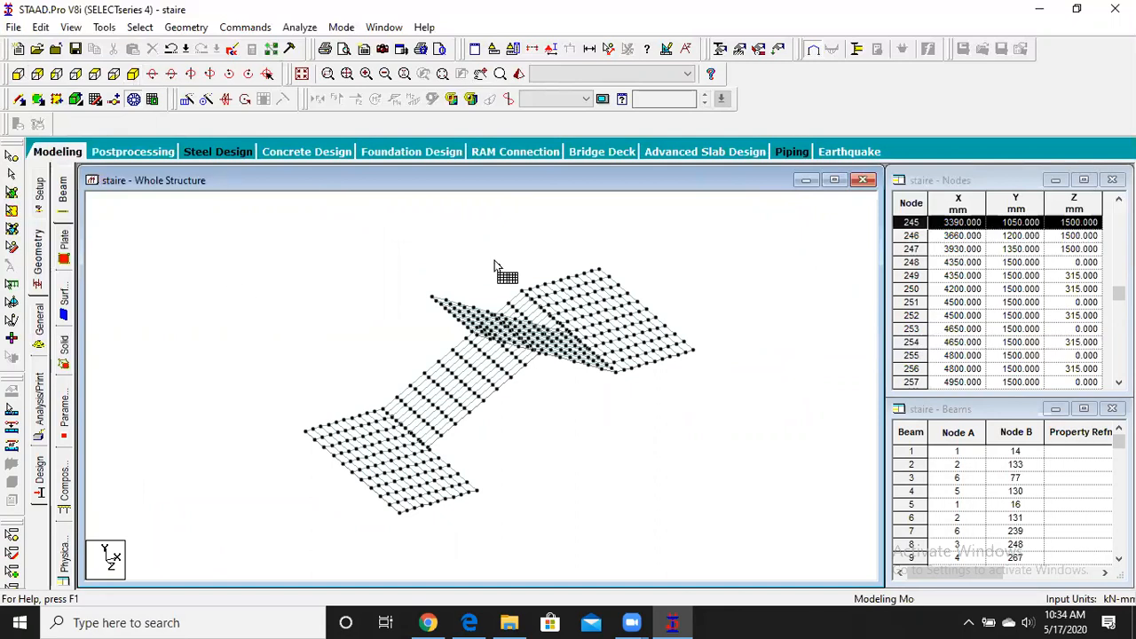
left_click(40, 338)
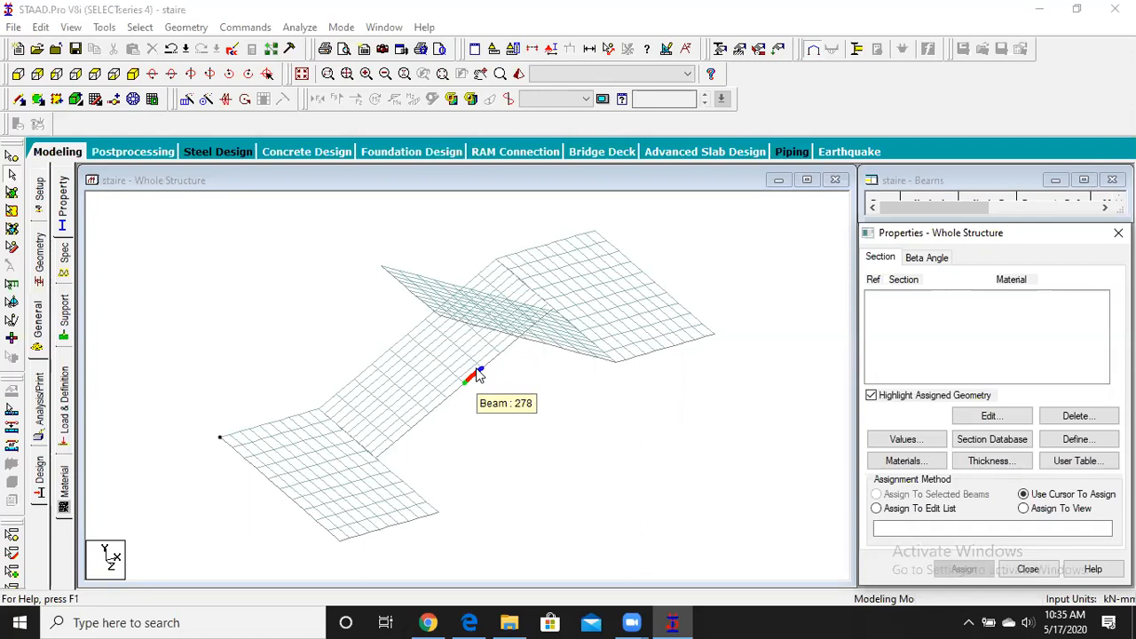
left_click(242, 292)
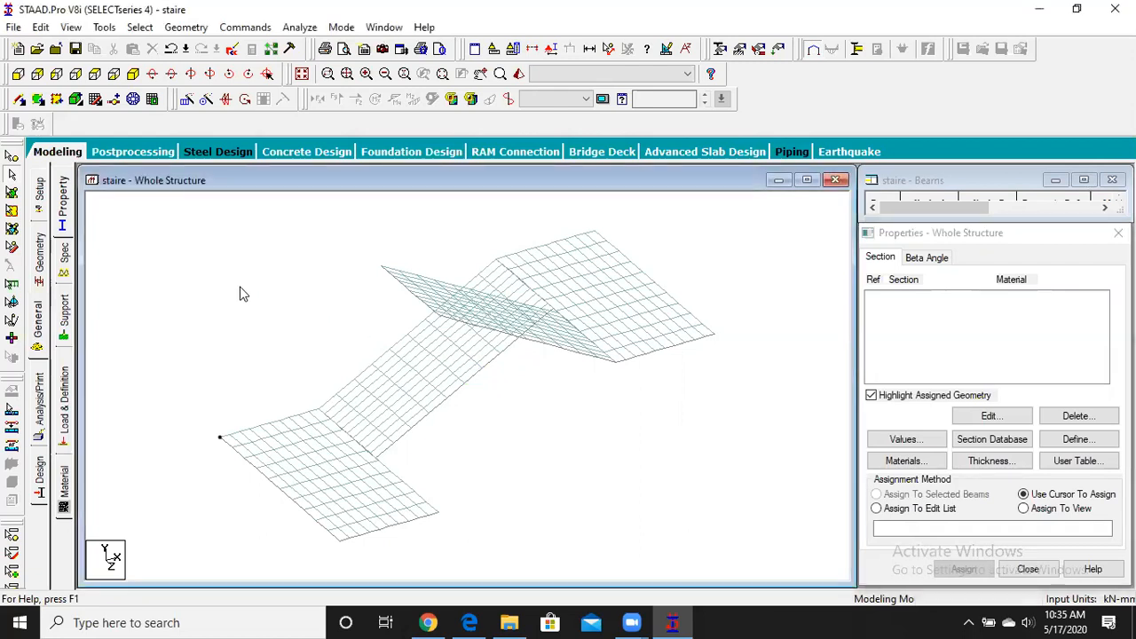
left_click(995, 465)
double_click(694, 242)
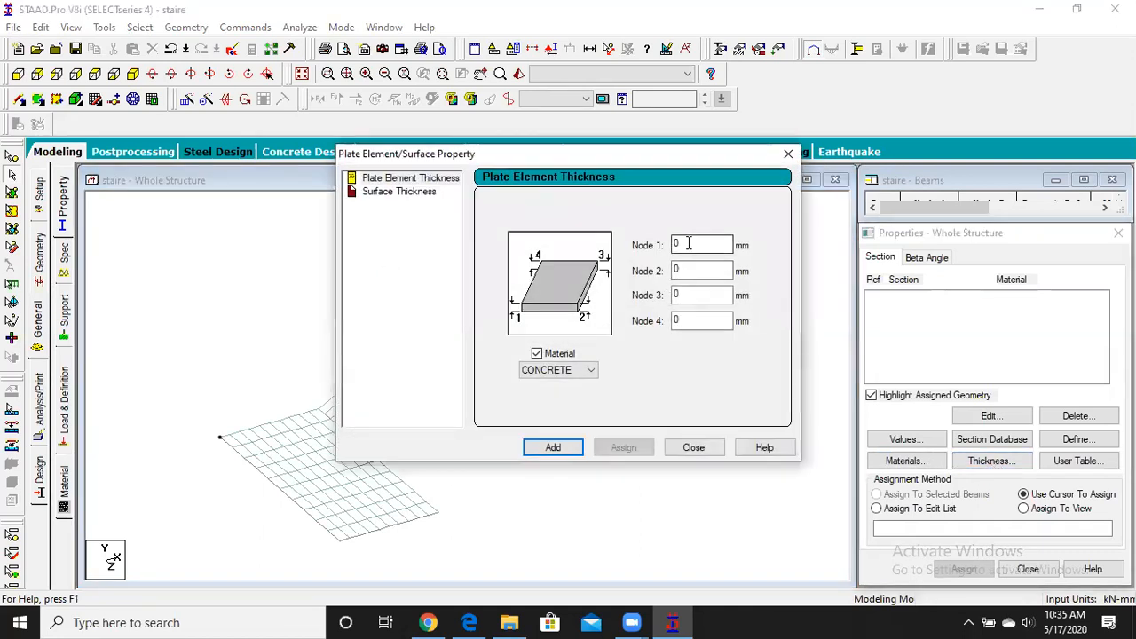
type("100")
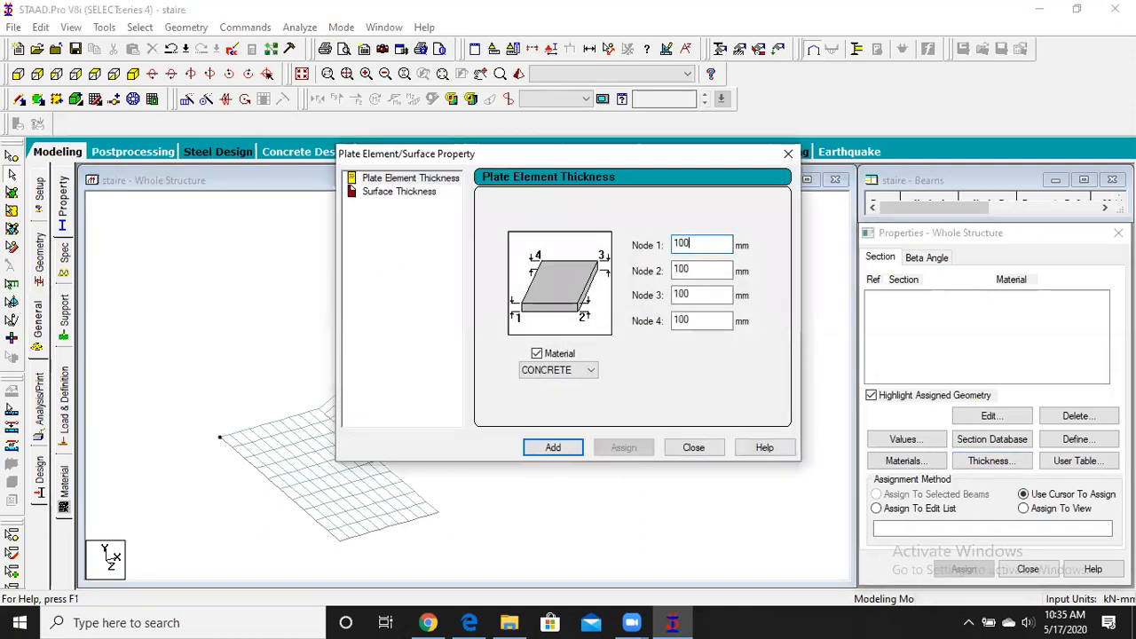
left_click(552, 448)
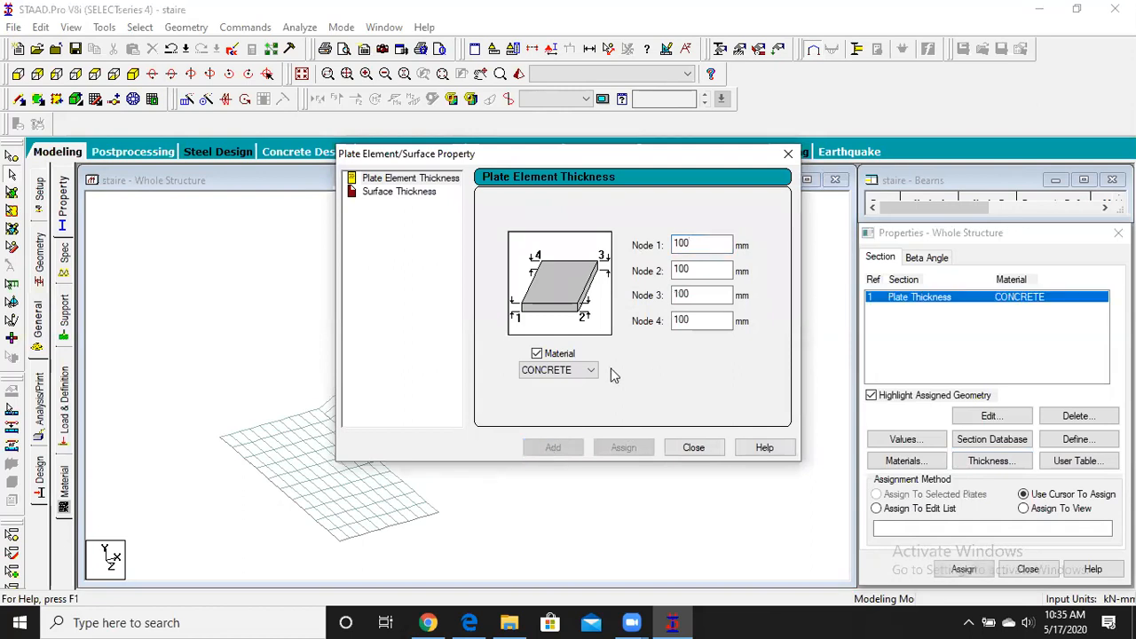
Step: Add a second concrete plate thickness property of 150 mm at all four nodes and close the thickness definition
left_click(699, 243)
key("BackSpace")
key("BackSpace")
type("50")
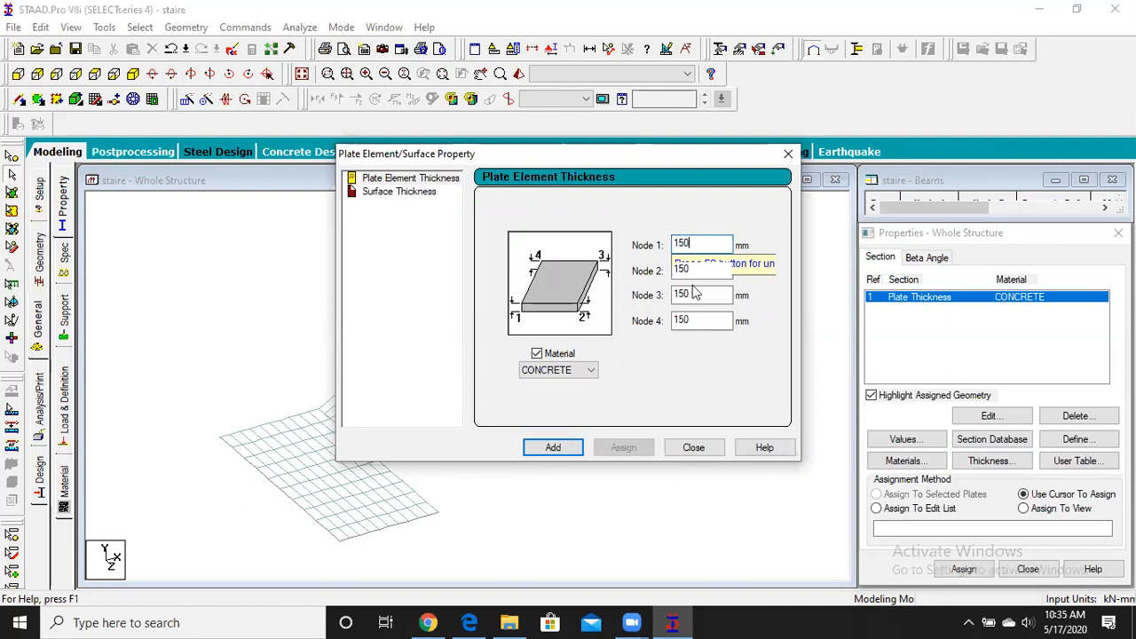
left_click(553, 448)
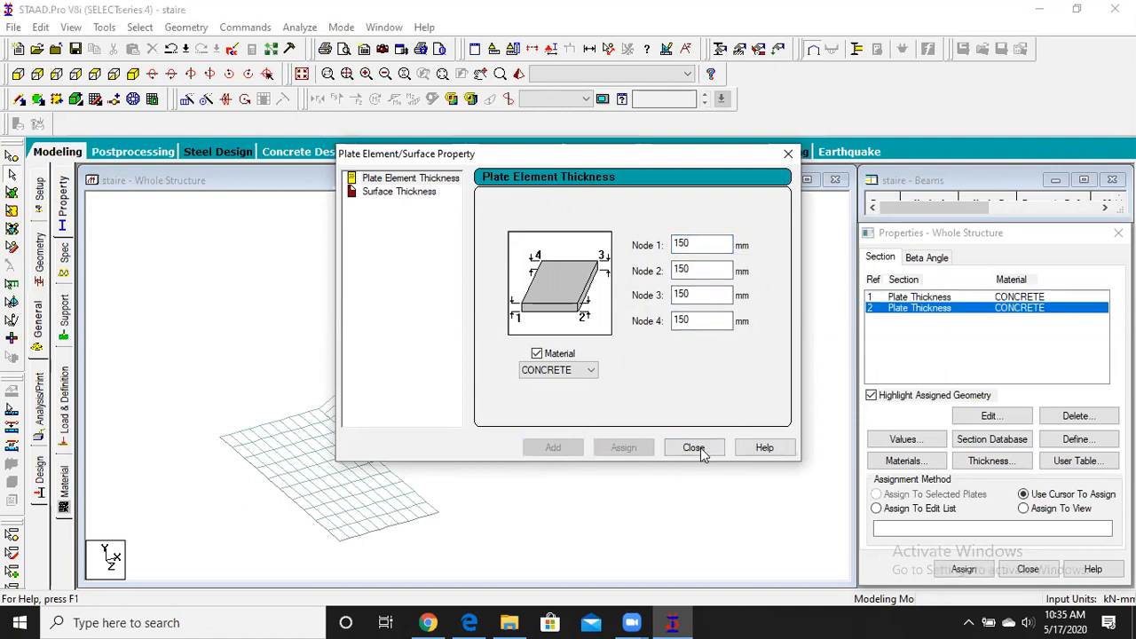
left_click(693, 447)
Step: Review the node thickness values of the first plate thickness property
left_click(918, 298)
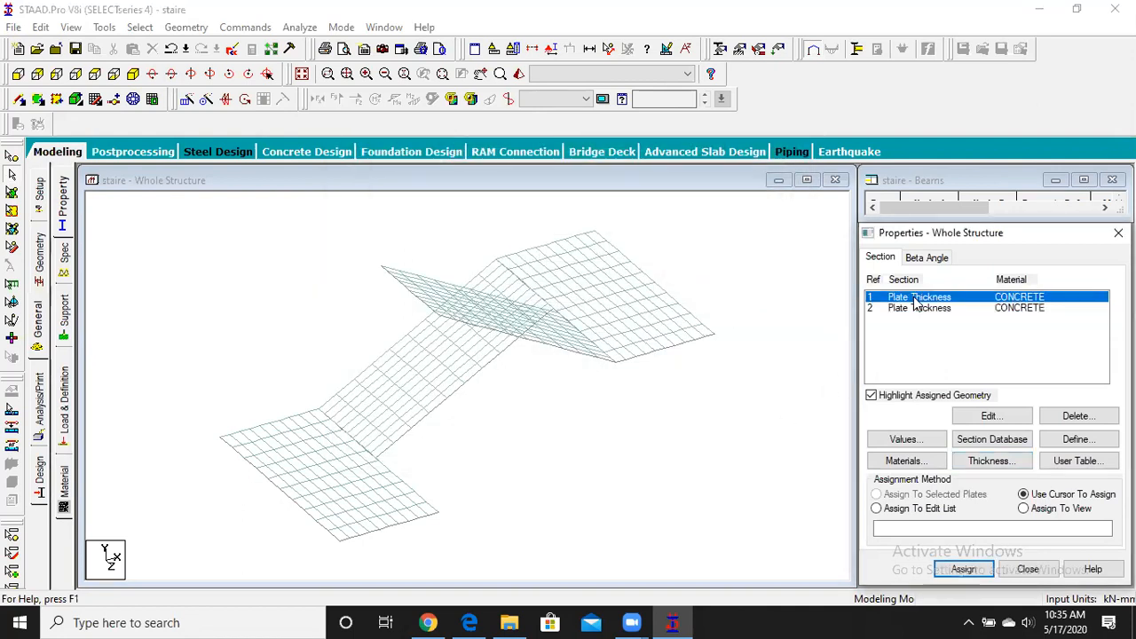
left_click(988, 417)
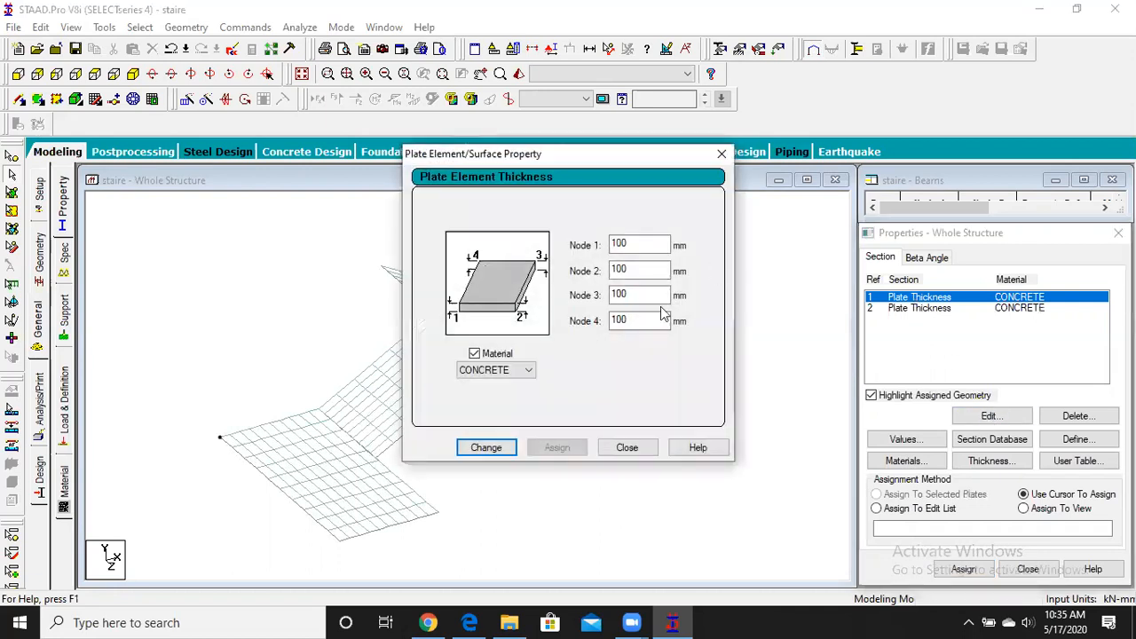
left_click(493, 447)
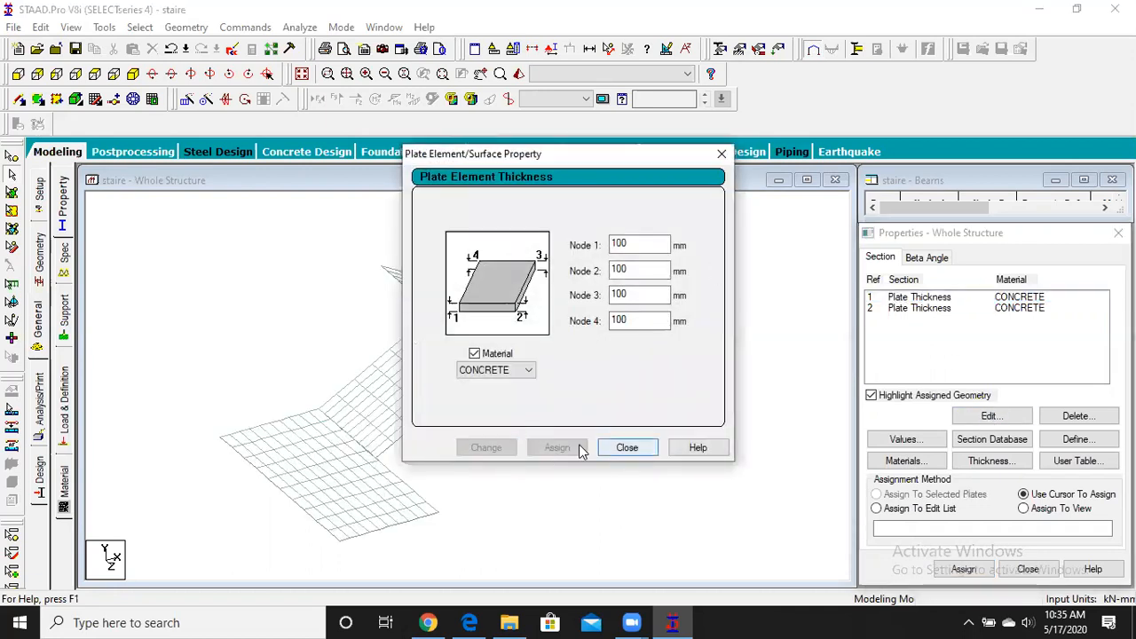
left_click(627, 447)
Step: Assign the 100 mm plate thickness to all plates of the bottom and intermediate landings, selecting them in plan view and accepting the auto save
left_click(932, 300)
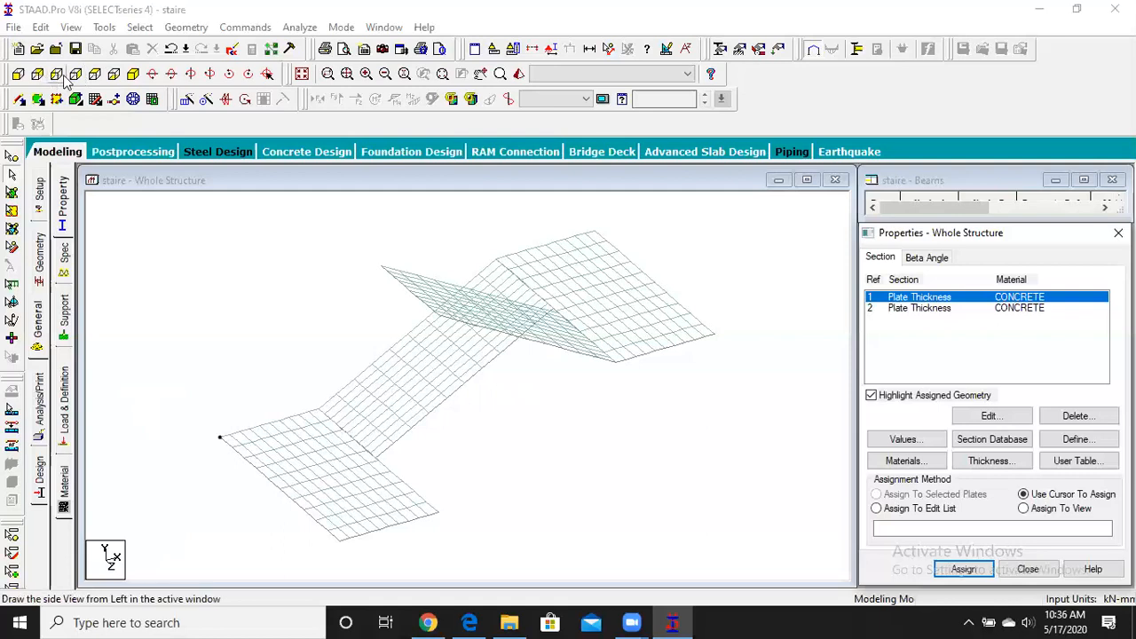
left_click(94, 76)
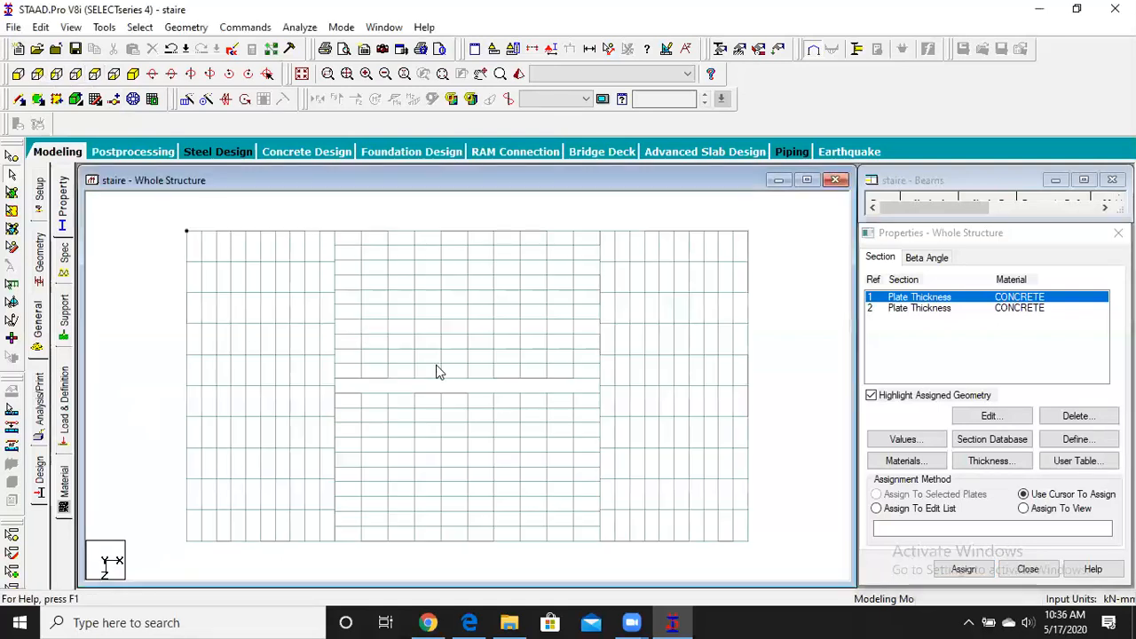
scroll(452, 360, "down", 1)
left_click_drag(199, 231, 359, 540)
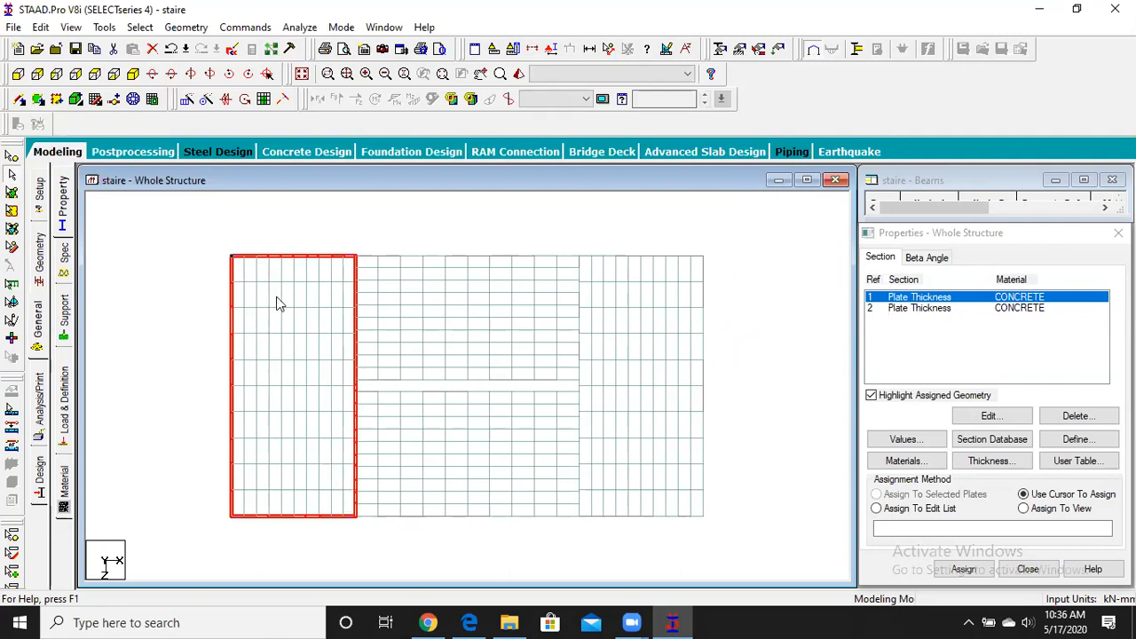
left_click(12, 193)
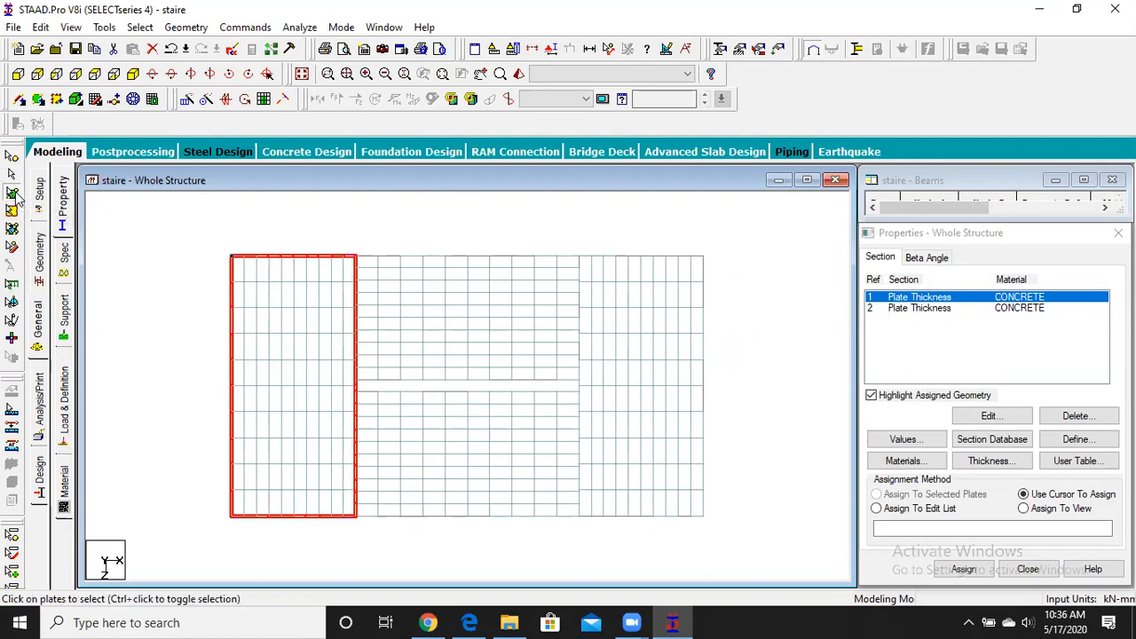
left_click(177, 284)
left_click_drag(174, 229, 355, 544)
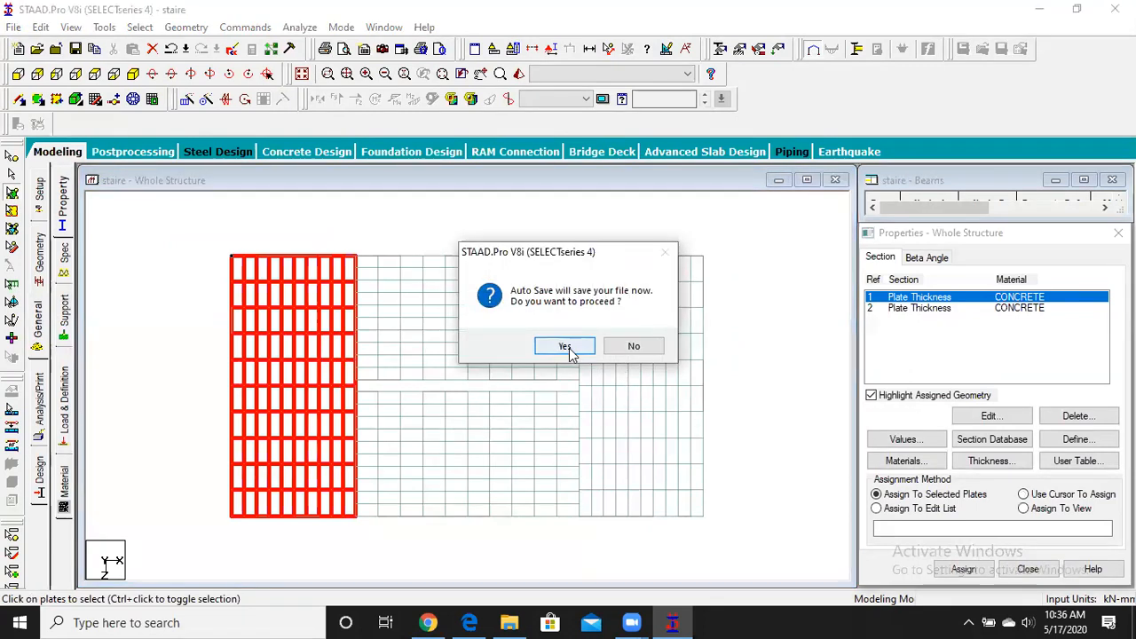
left_click(565, 346)
left_click(480, 342)
left_click_drag(575, 236, 725, 553)
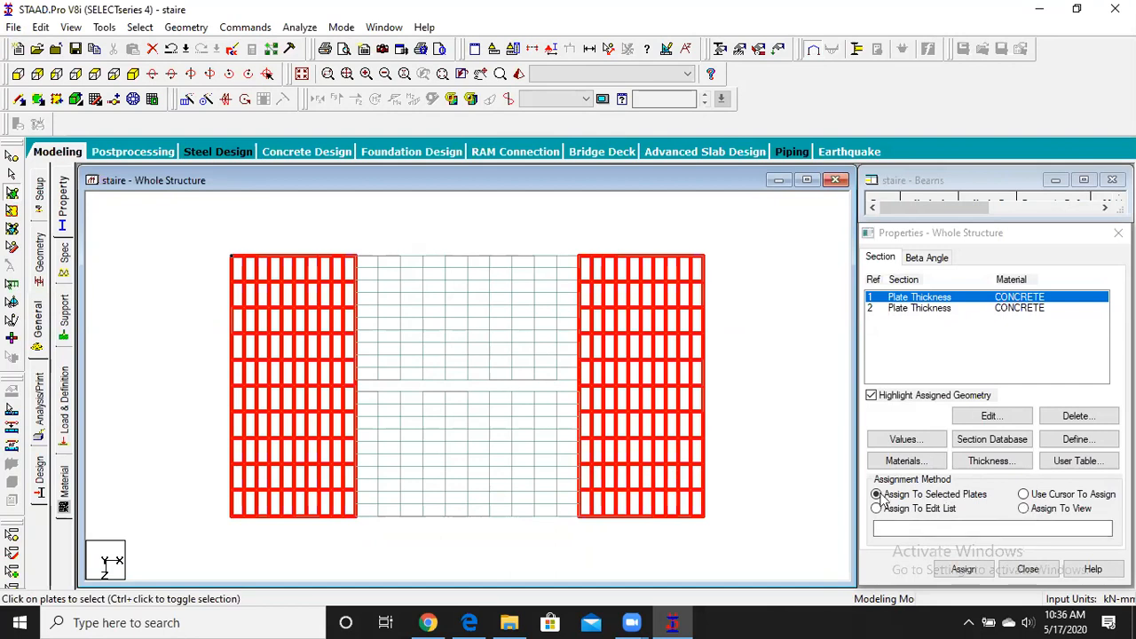
left_click(963, 569)
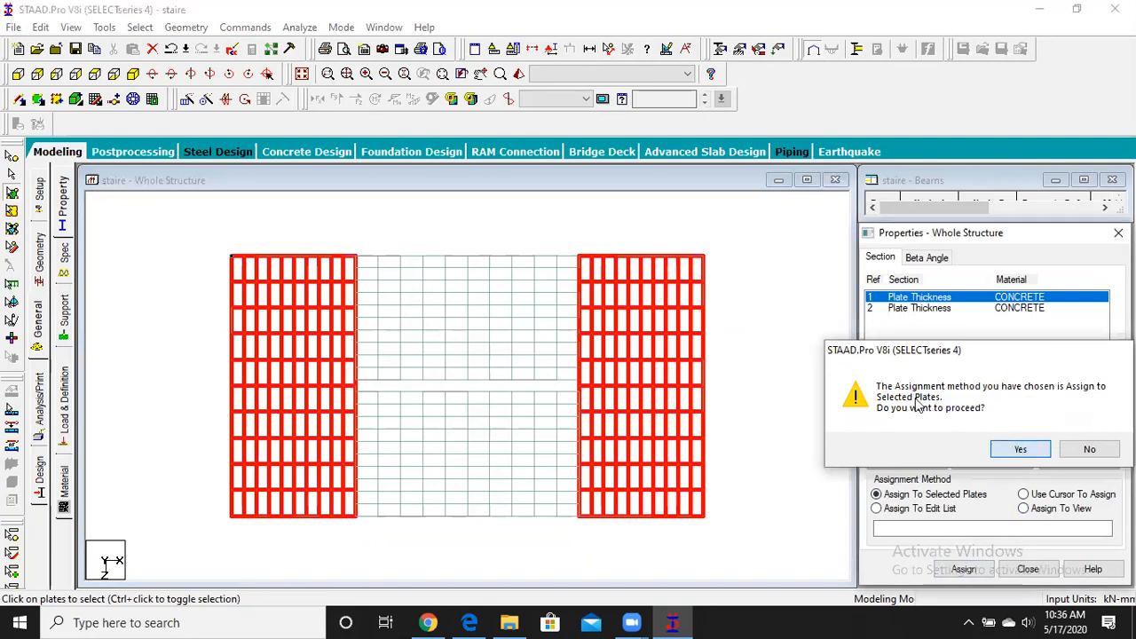
left_click(1019, 452)
left_click(824, 372)
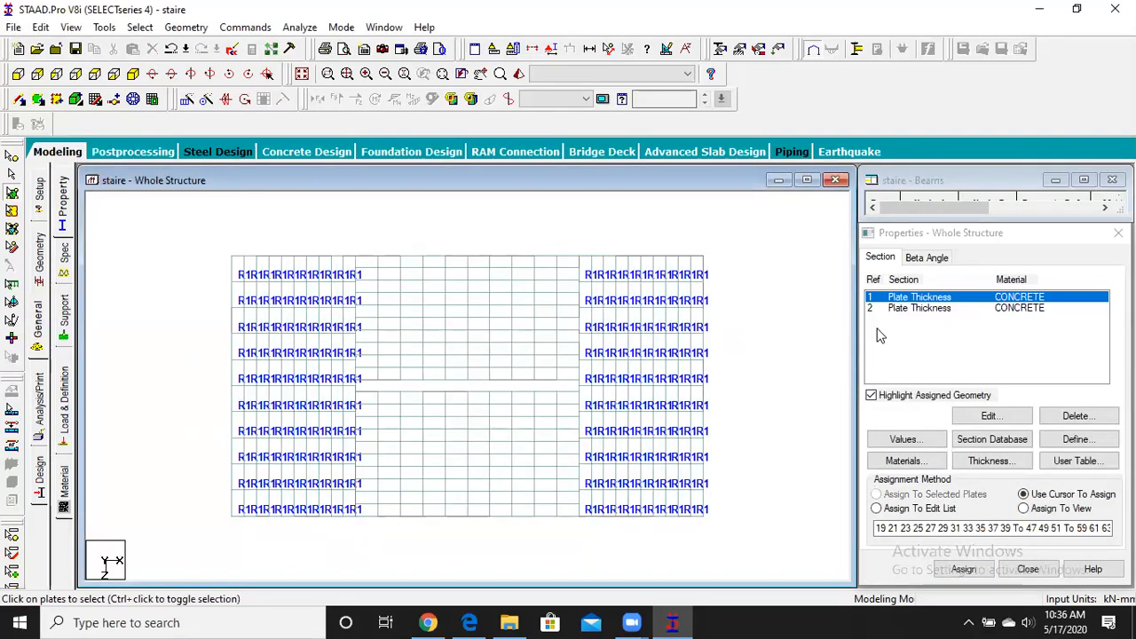
Step: Assign the 150 mm plate thickness to all plates of both flights, leaving the landing plates out of the selection
left_click(899, 311)
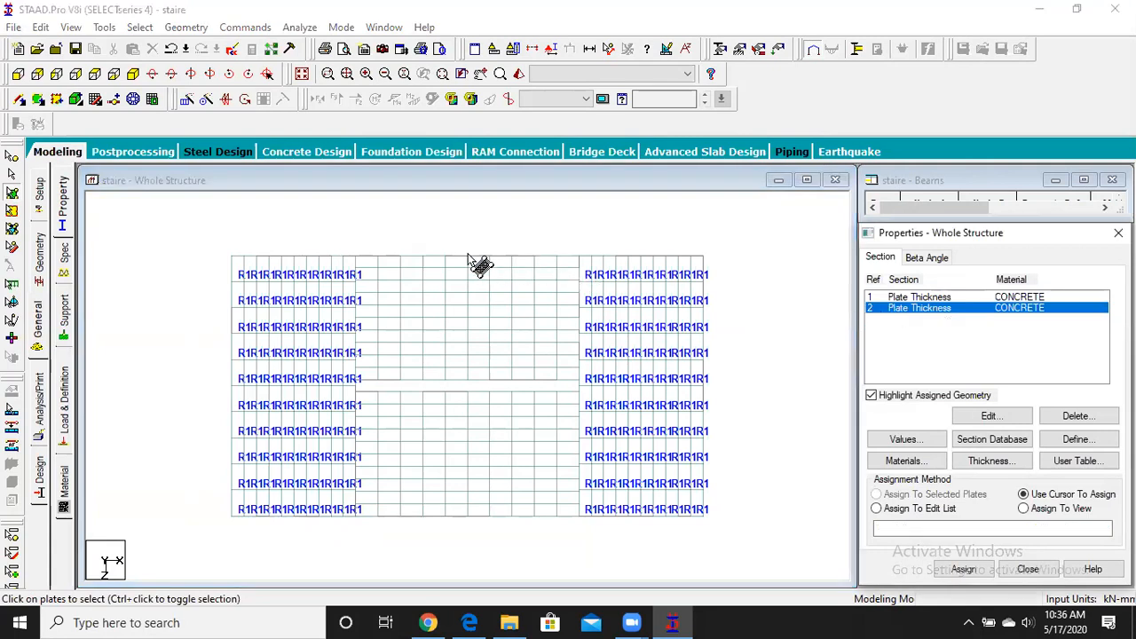
left_click_drag(346, 224, 583, 573)
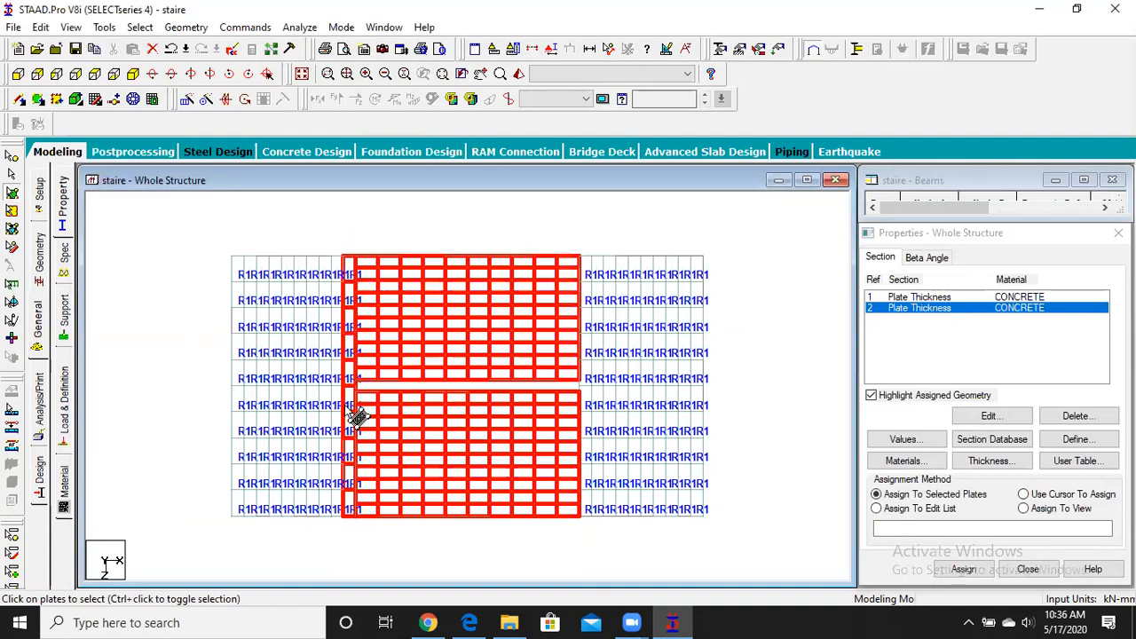
left_click(377, 240)
left_click_drag(355, 242, 583, 560)
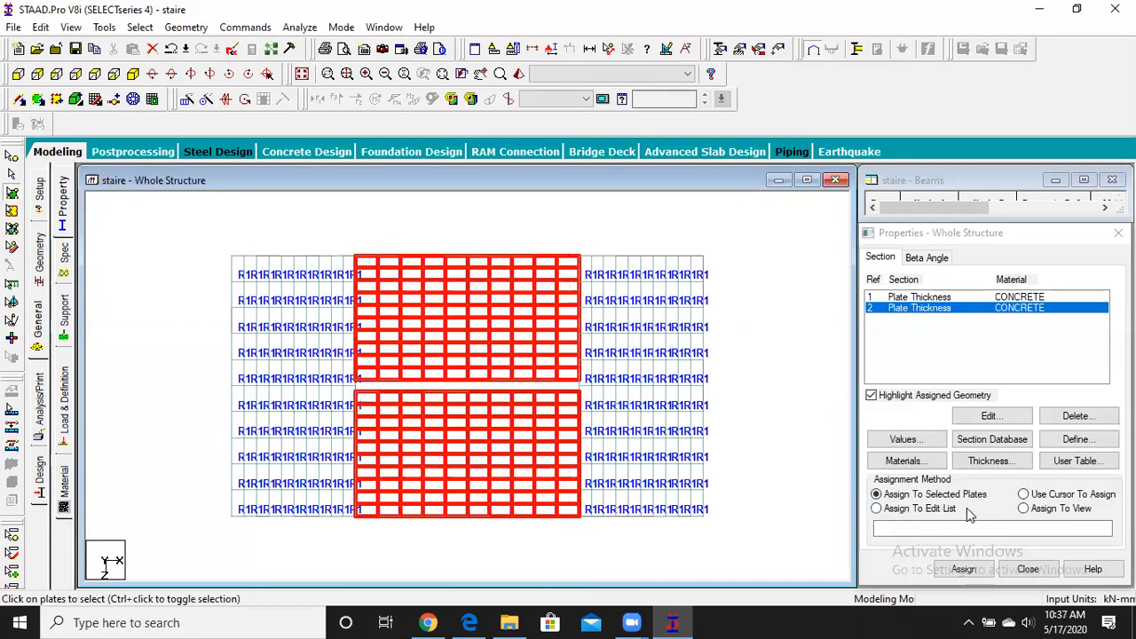
left_click(965, 569)
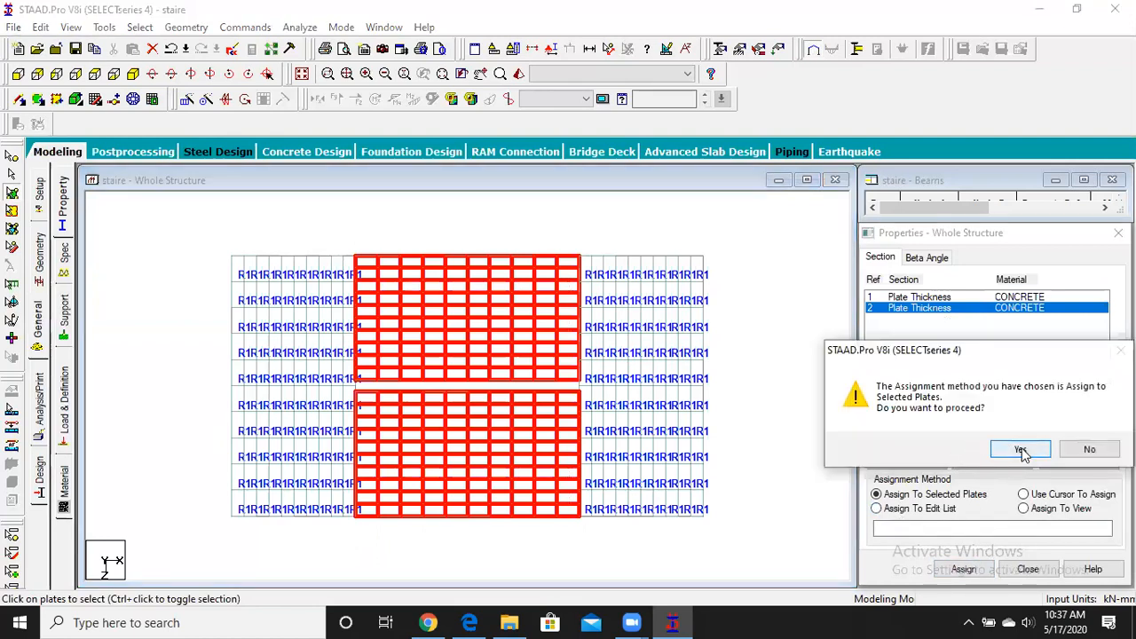
left_click(1018, 448)
left_click(813, 300)
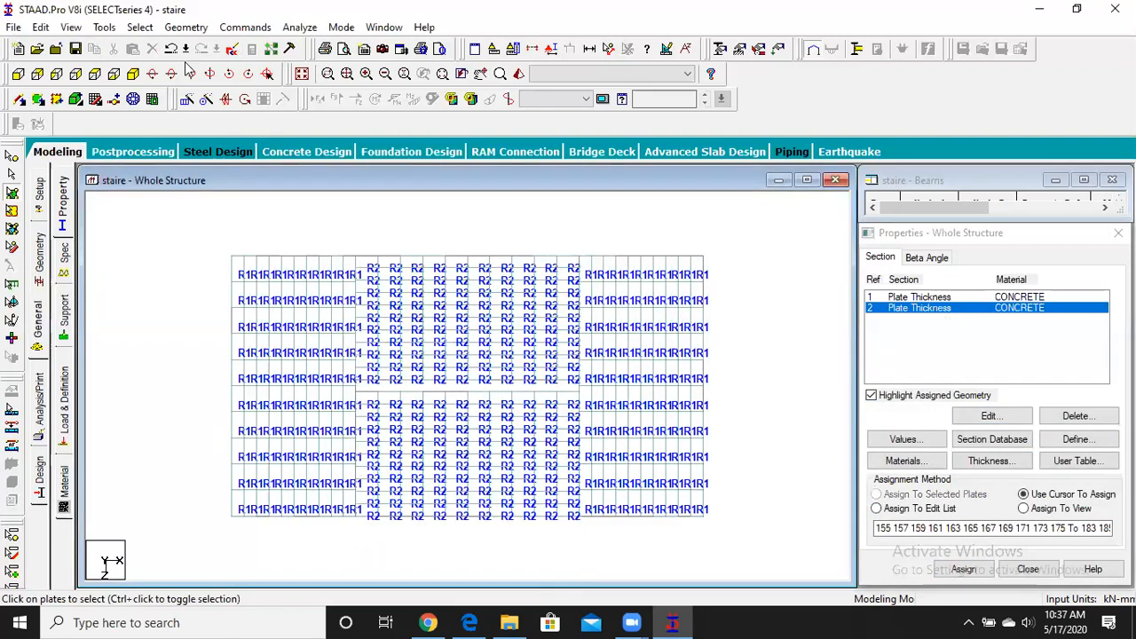
Step: Display the staircase in isometric view and examine its plate thicknesses in a 3D rendered view
left_click(133, 74)
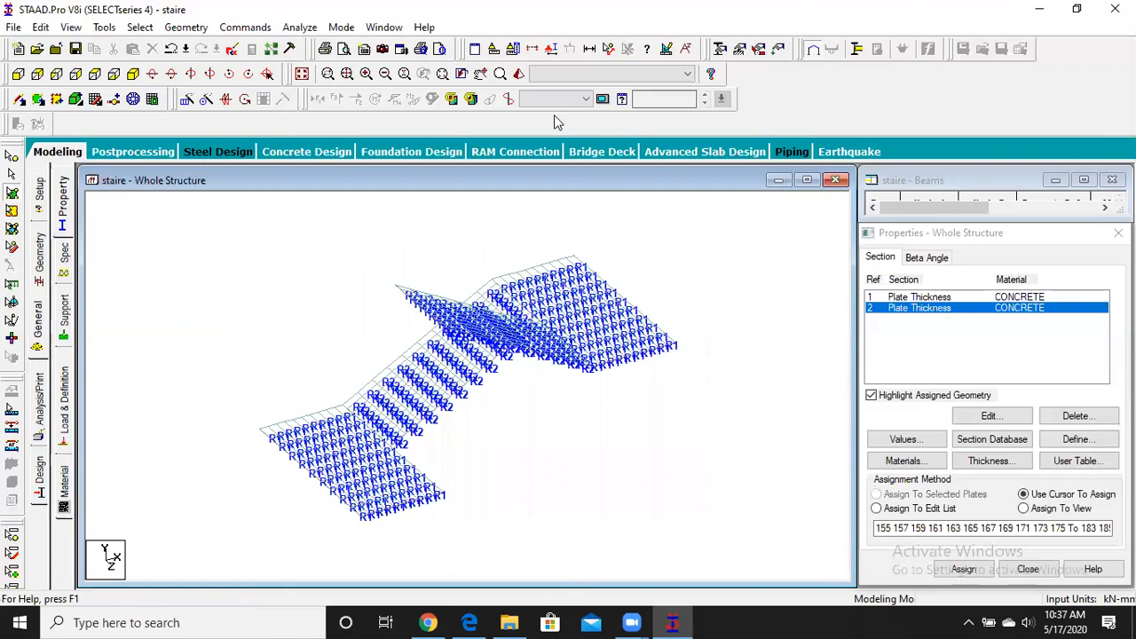
left_click(519, 74)
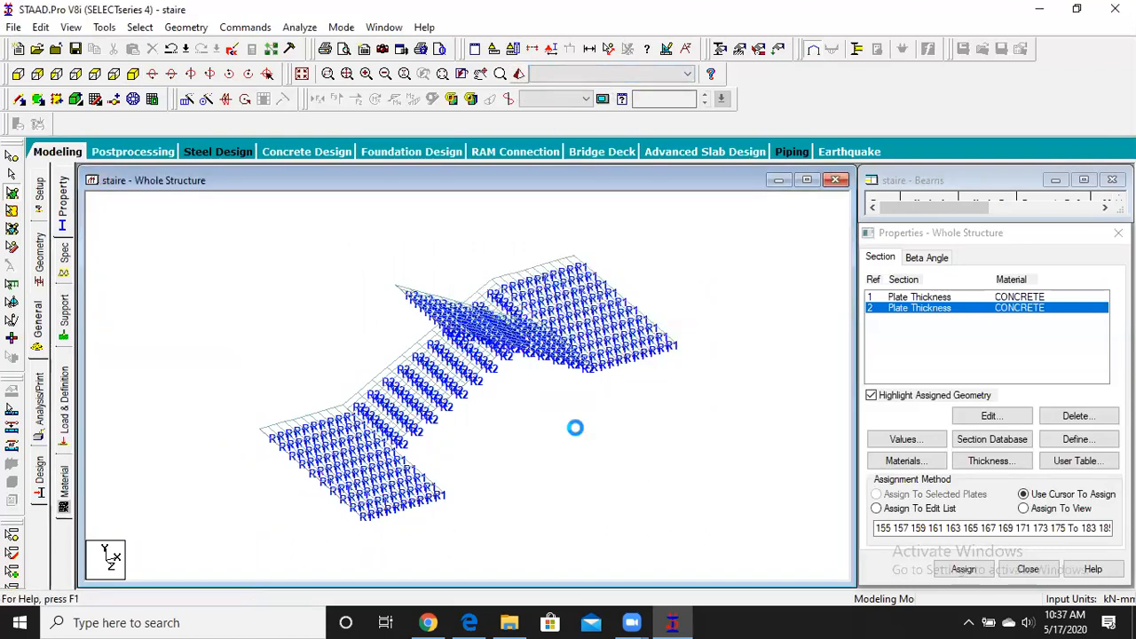
left_click_drag(691, 502, 646, 453)
scroll(646, 453, "up", 6)
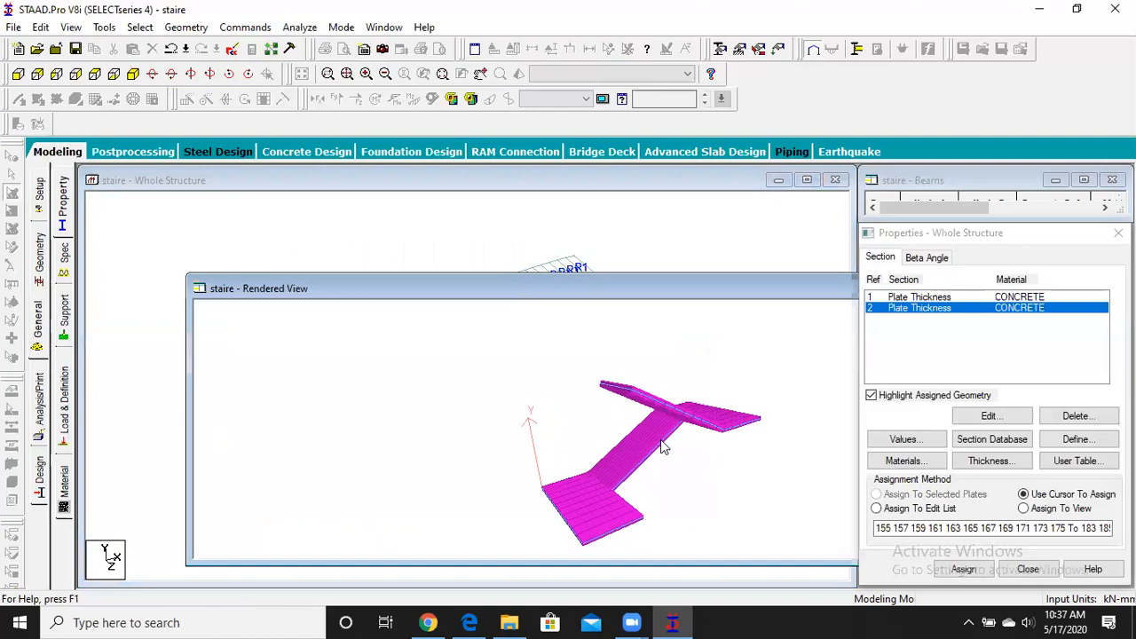
Step: Examine the rendered staircase from another angle and close the rendered view
left_click_drag(790, 490, 695, 354)
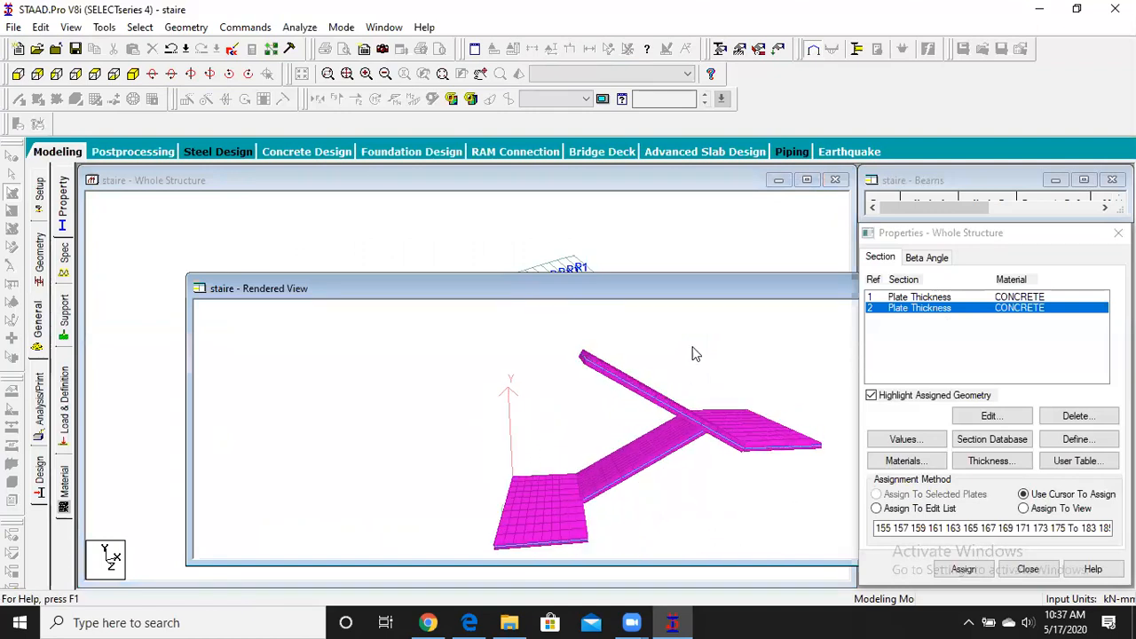
left_click_drag(697, 290, 587, 290)
left_click(690, 294)
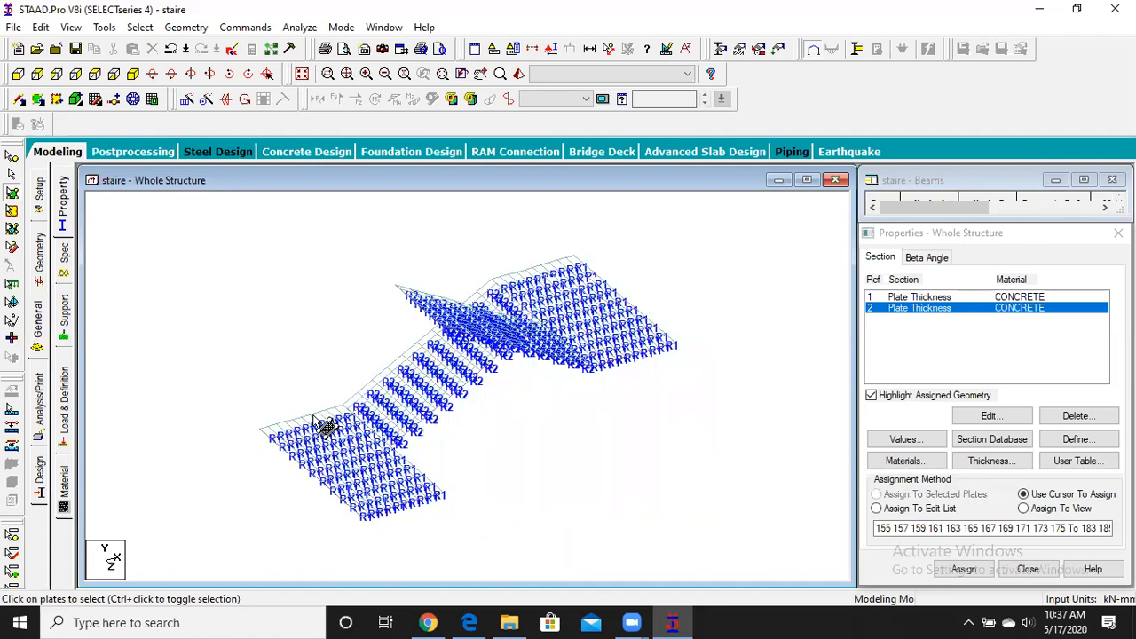
left_click(499, 302)
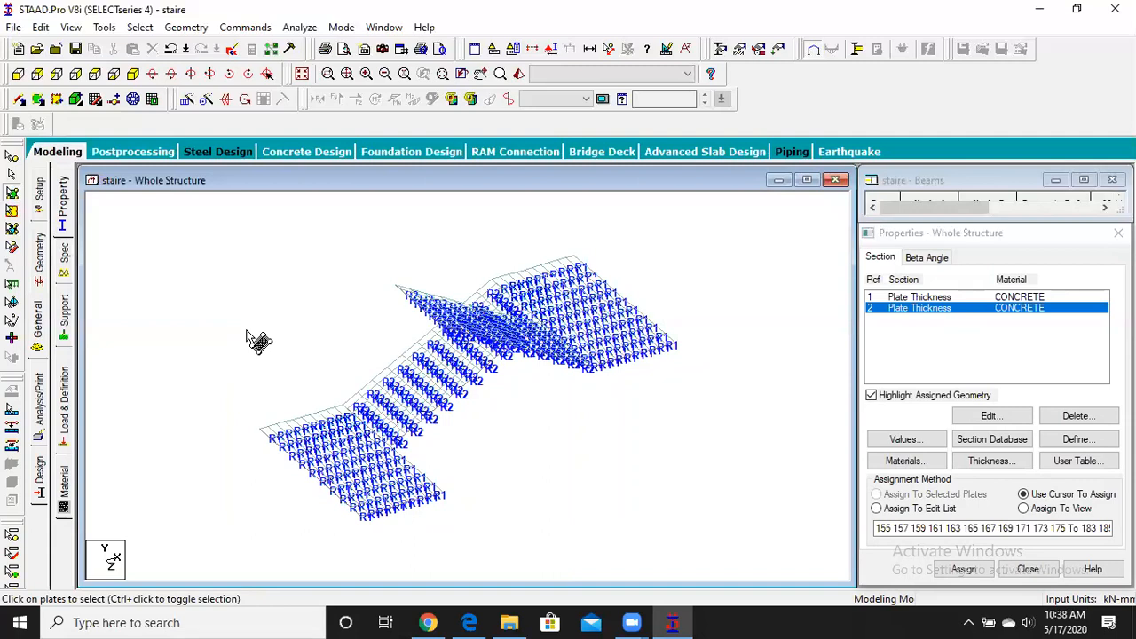
Step: Select all the beams along the edges of the staircase and delete them, keeping the plates
left_click(12, 174)
left_click_drag(182, 230, 706, 561)
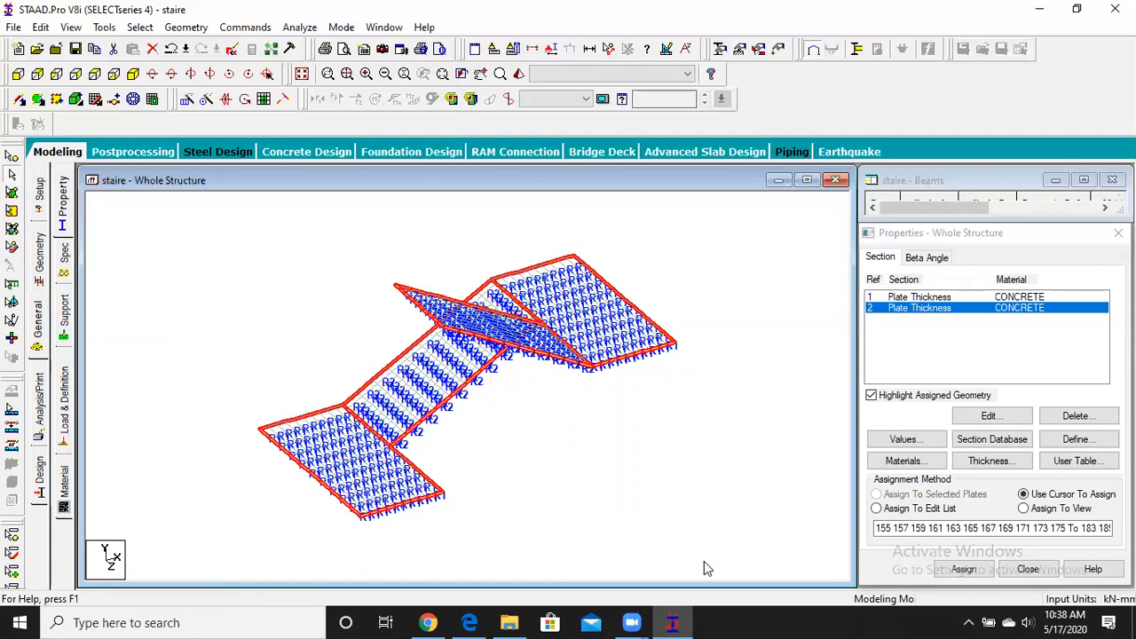
key("Delete")
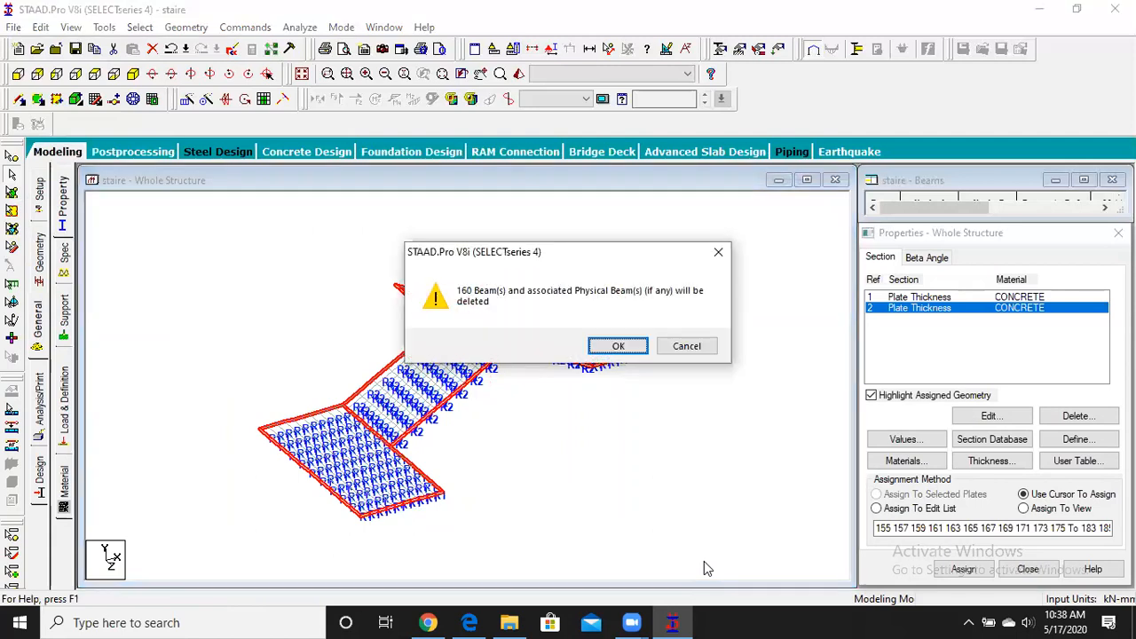
key("Return")
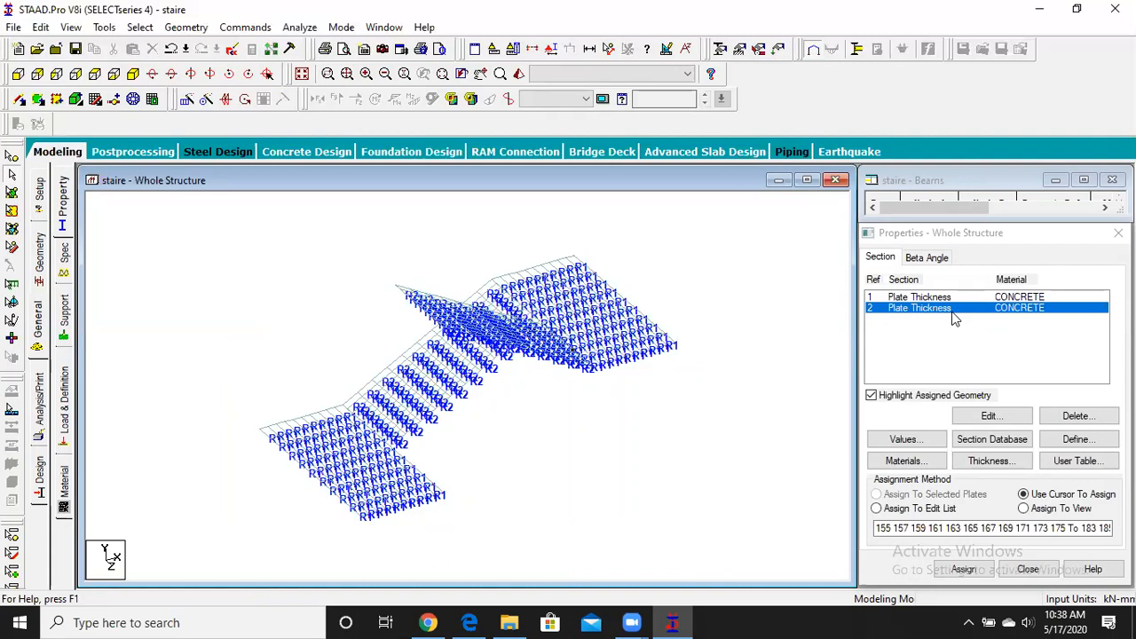
Step: Create a fixed support and make it the current support for assignment
left_click(68, 319)
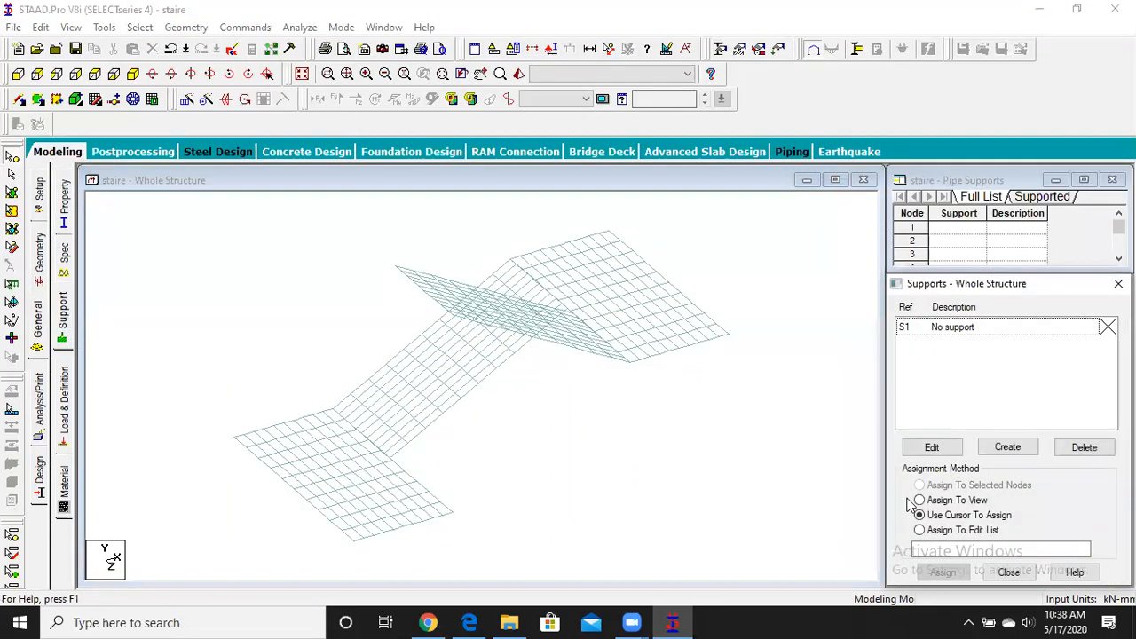
left_click(1008, 447)
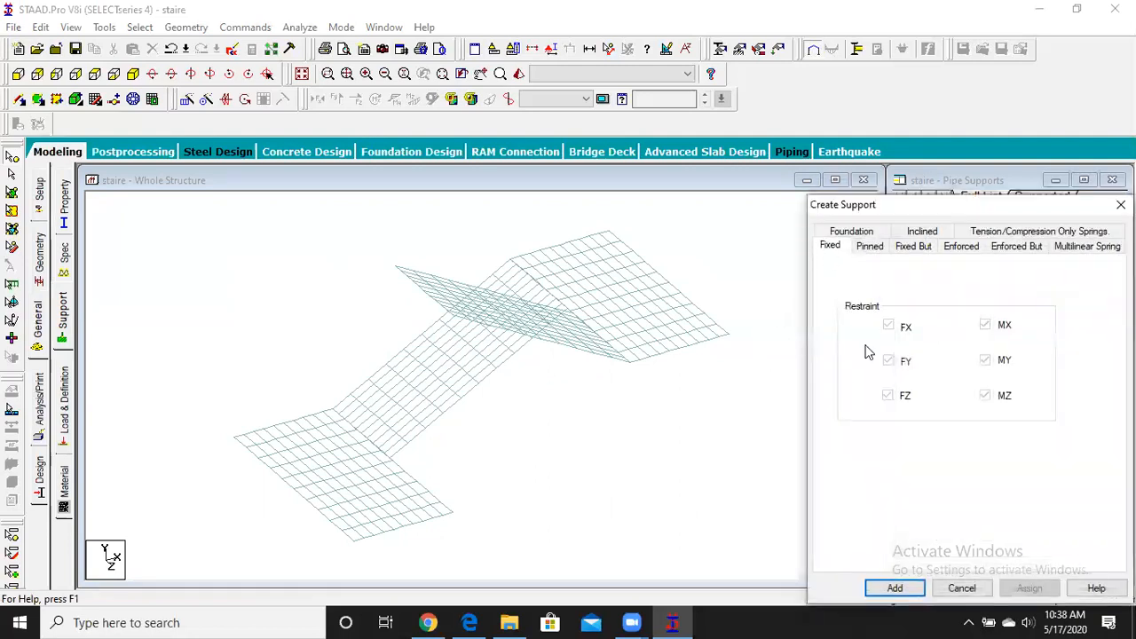
left_click(895, 588)
left_click(956, 345)
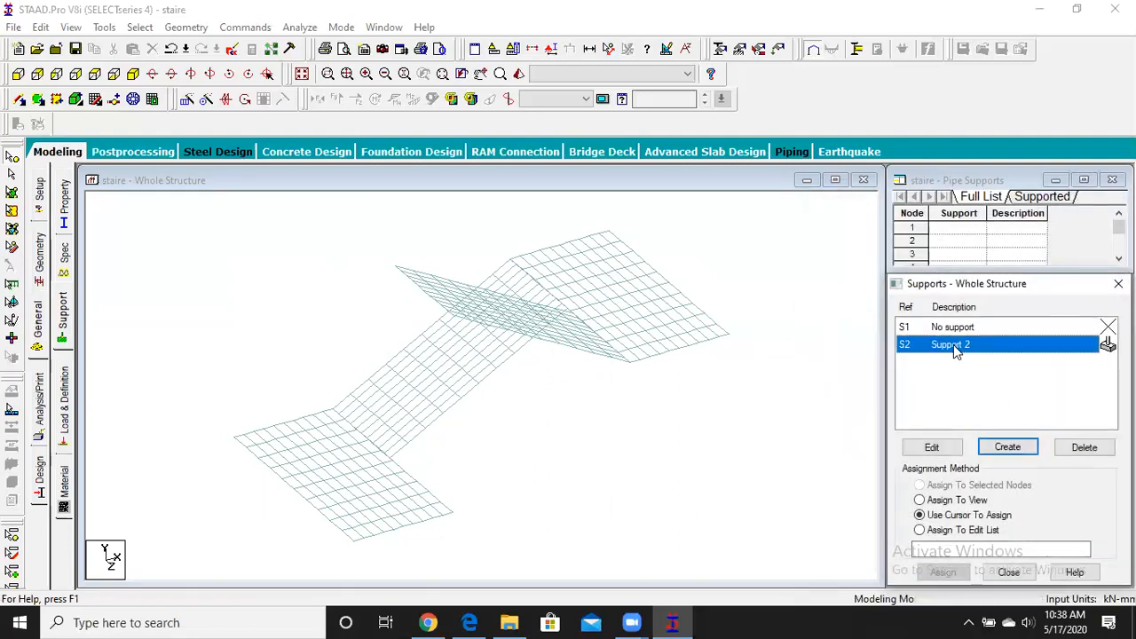
Step: Assign the fixed support to the nodes along the landings' outer edges and both ends of the flights, selecting them in plan view
left_click(21, 76)
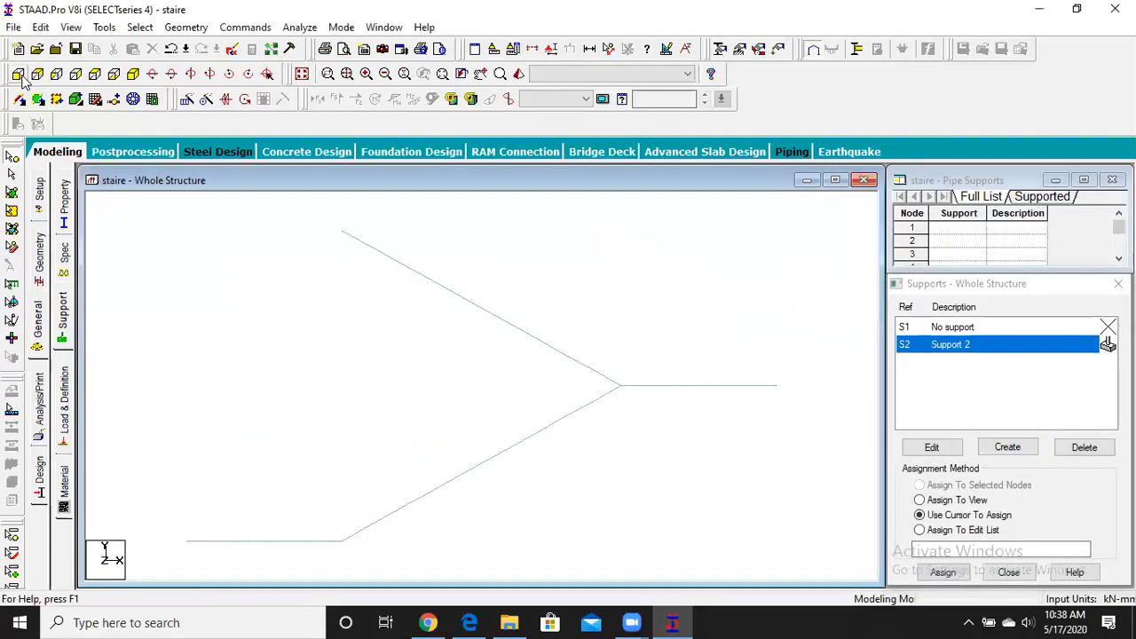
left_click(94, 75)
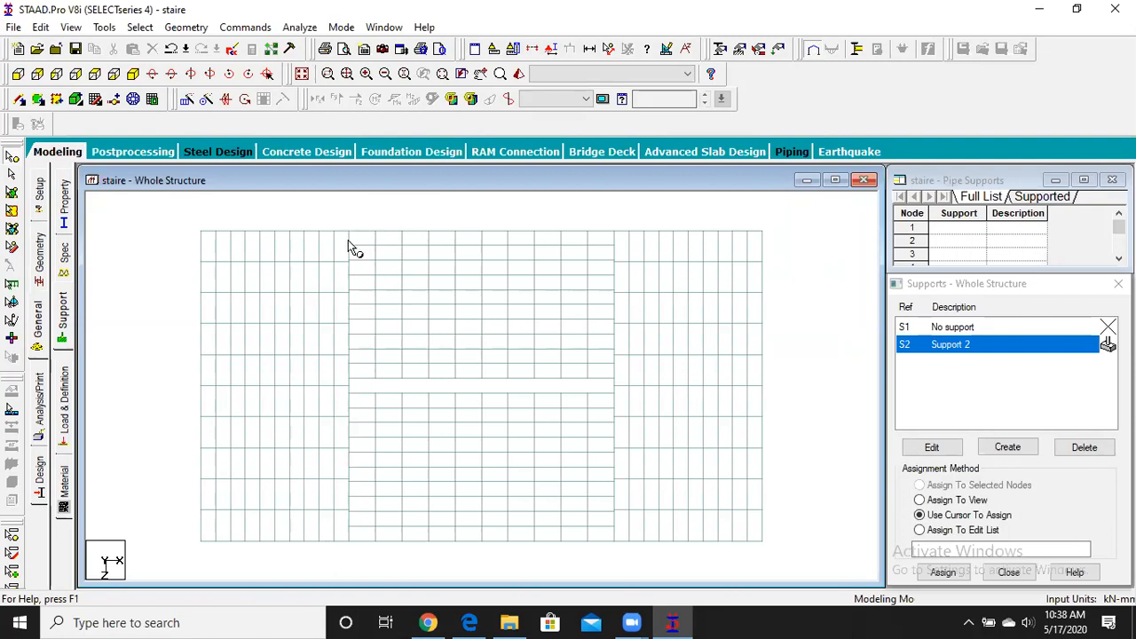
left_click(351, 510)
left_click(764, 541)
scroll(211, 248, "down", 1)
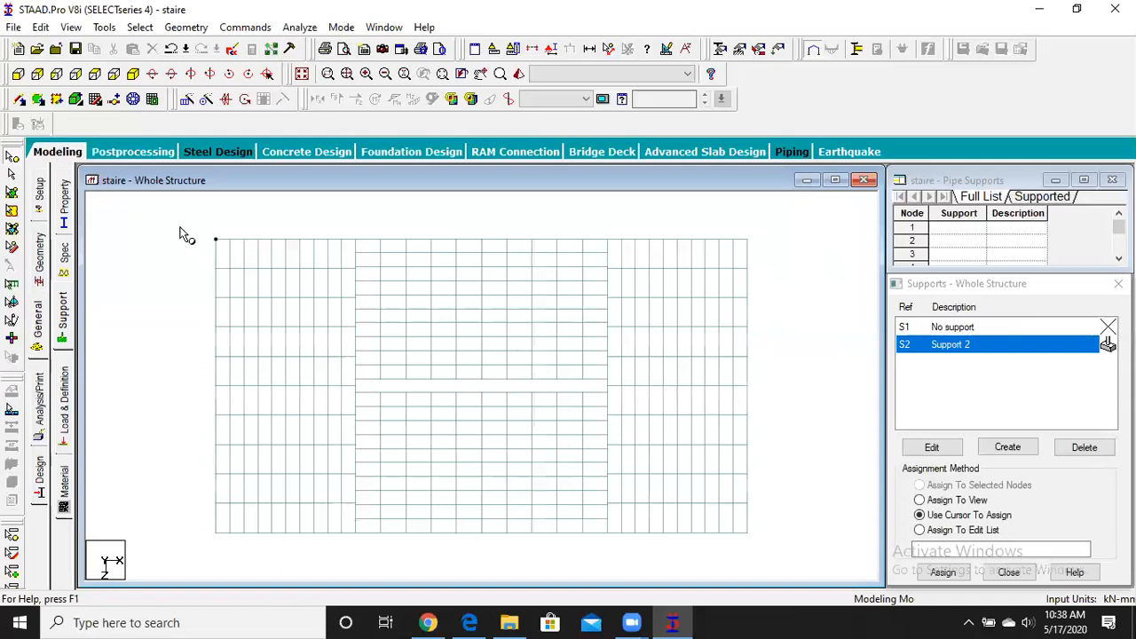
left_click_drag(187, 216, 221, 543)
left_click_drag(370, 218, 363, 577)
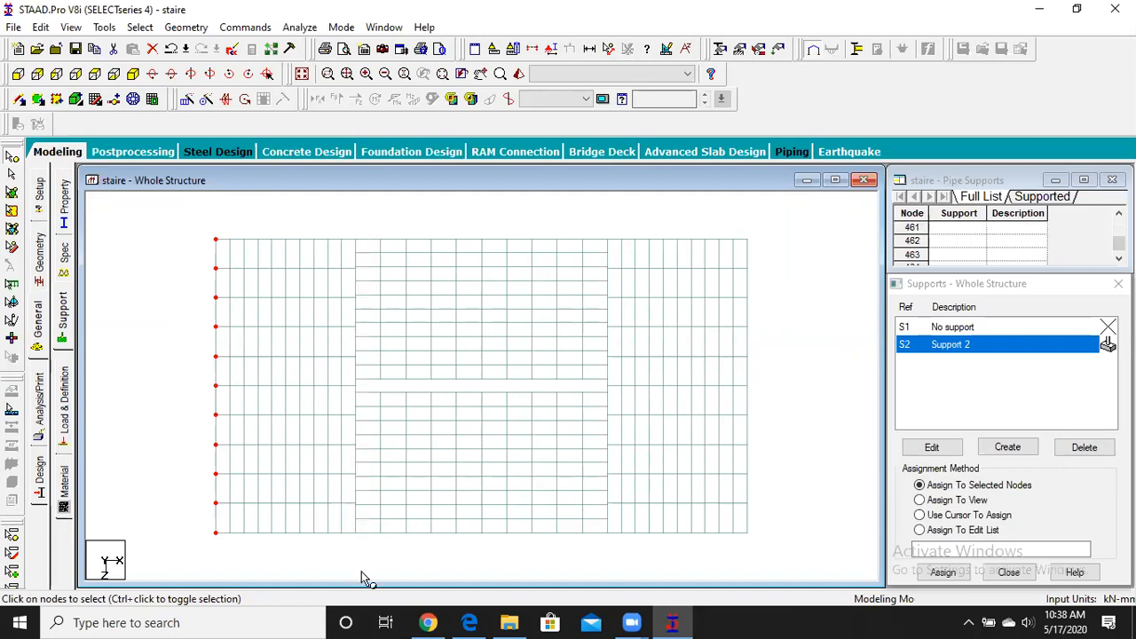
left_click_drag(602, 219, 614, 559)
left_click_drag(746, 221, 764, 561)
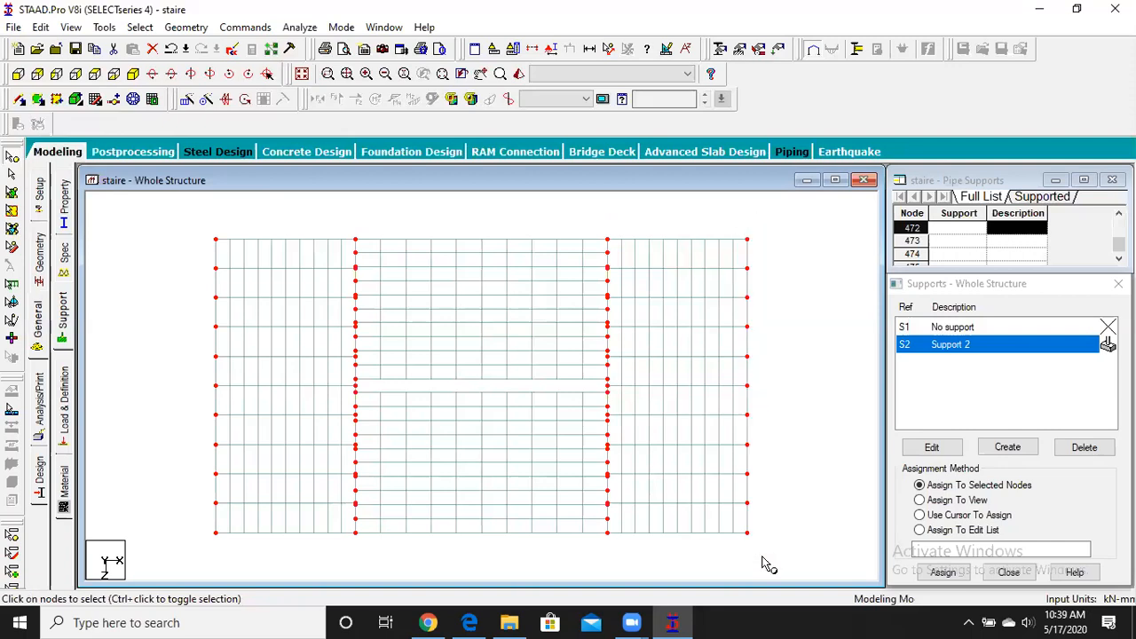
left_click(134, 74)
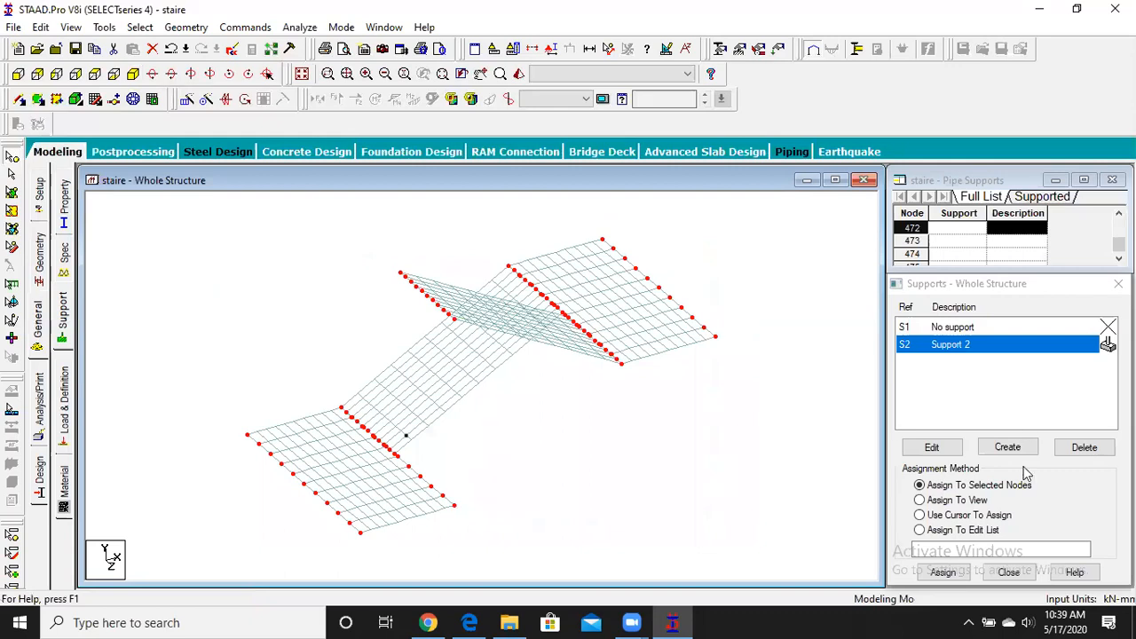
left_click(943, 572)
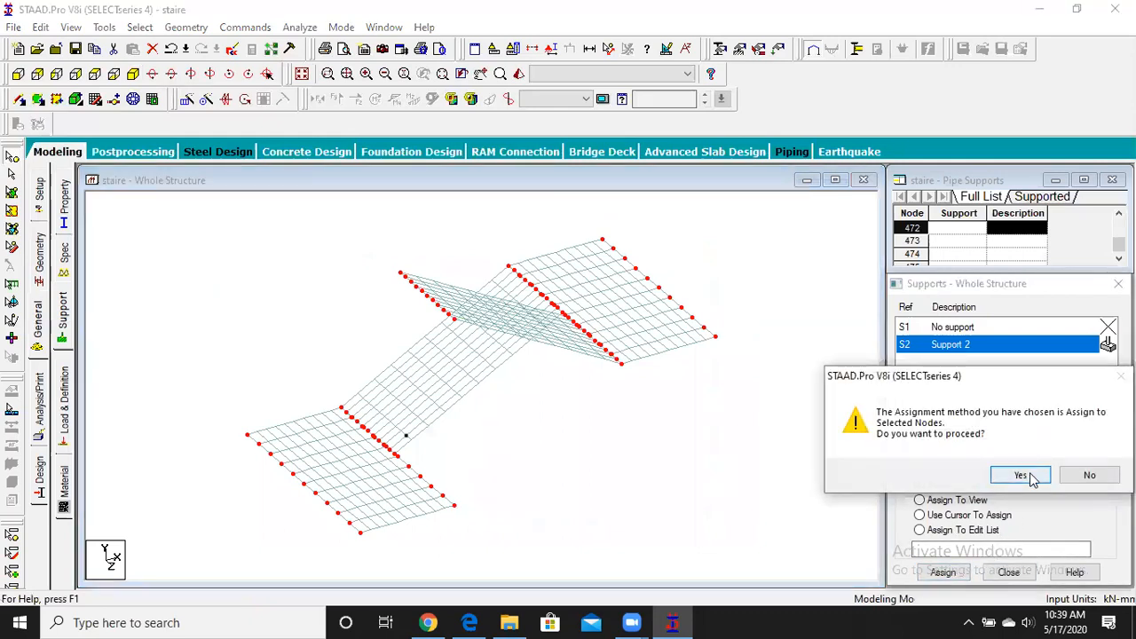
left_click(1020, 475)
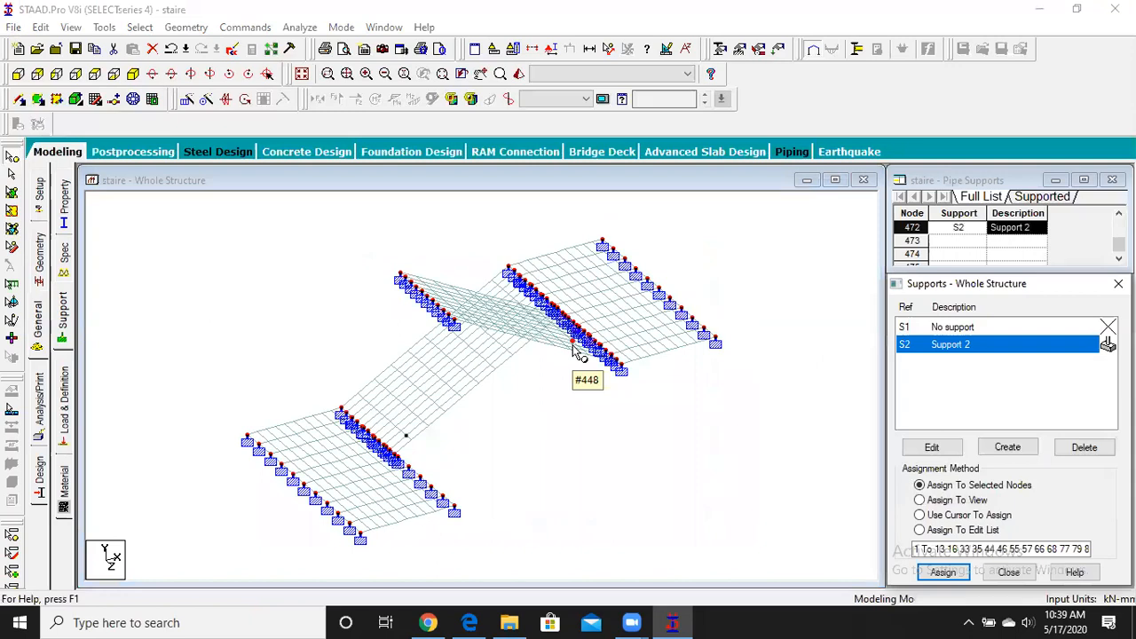
left_click(563, 432)
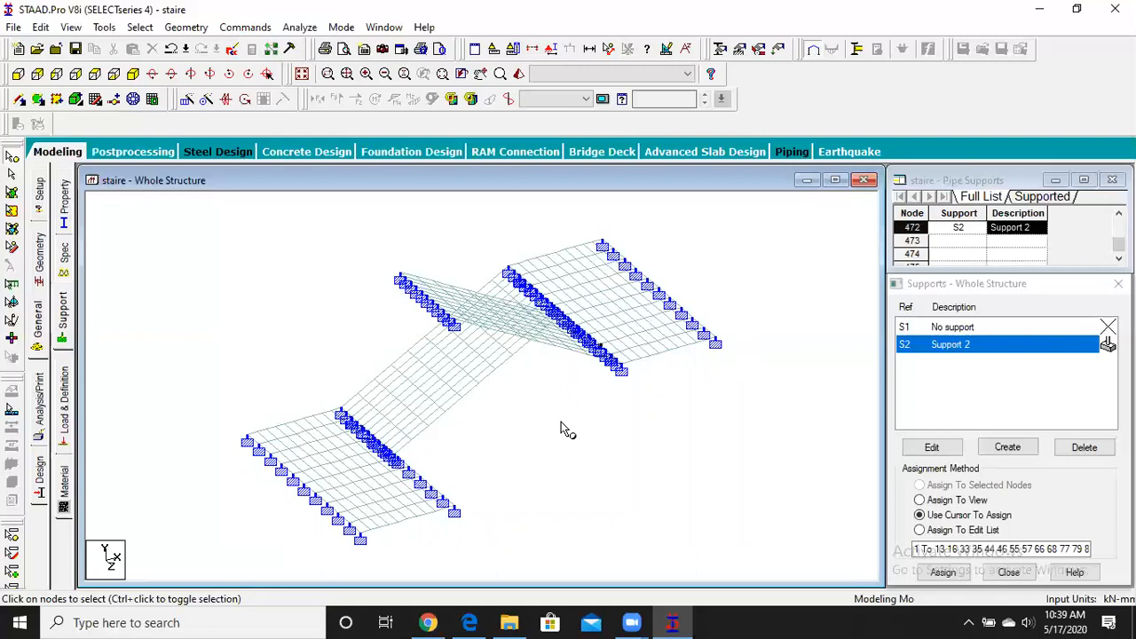
Step: Add primary load case 1 with loading type Dead and the title "Dead"
left_click(63, 393)
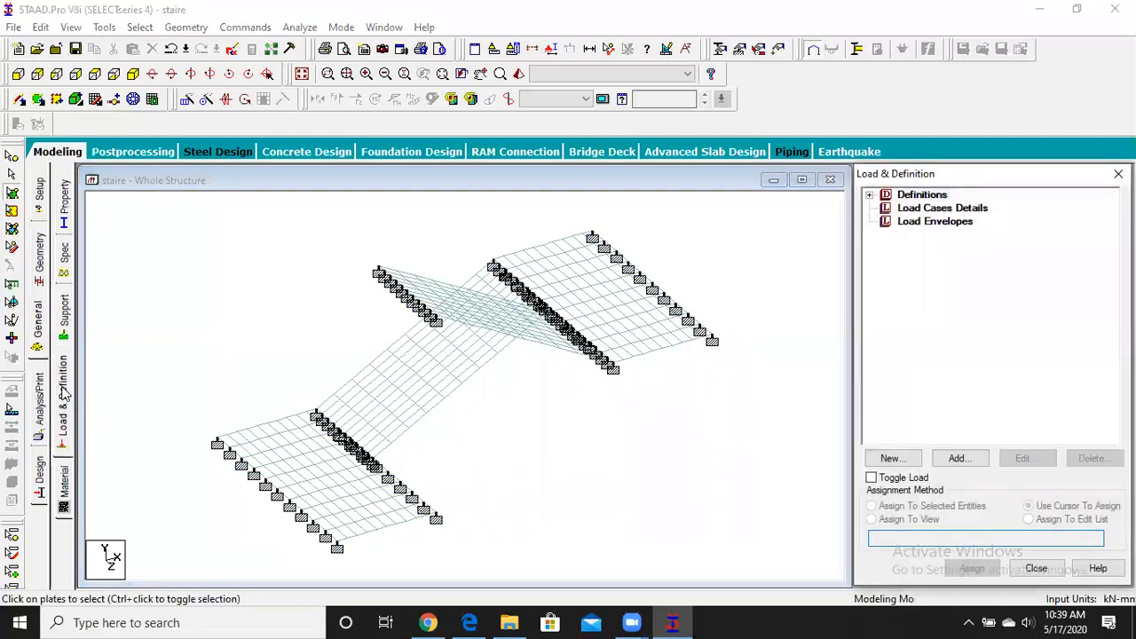
left_click(932, 210)
left_click(958, 458)
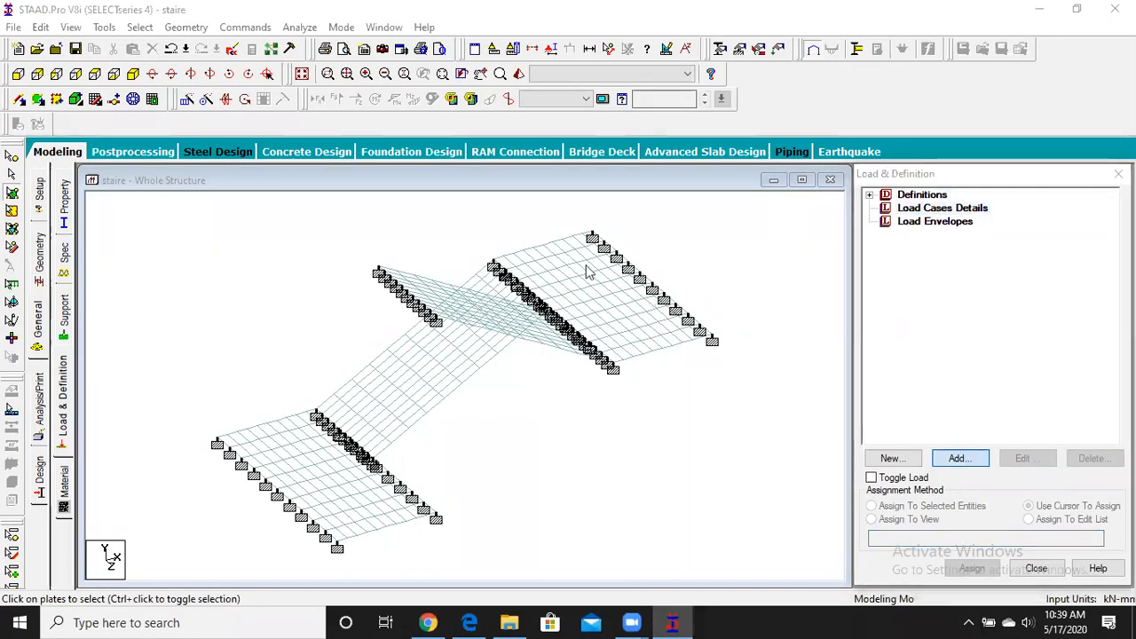
left_click(626, 217)
left_click(621, 234)
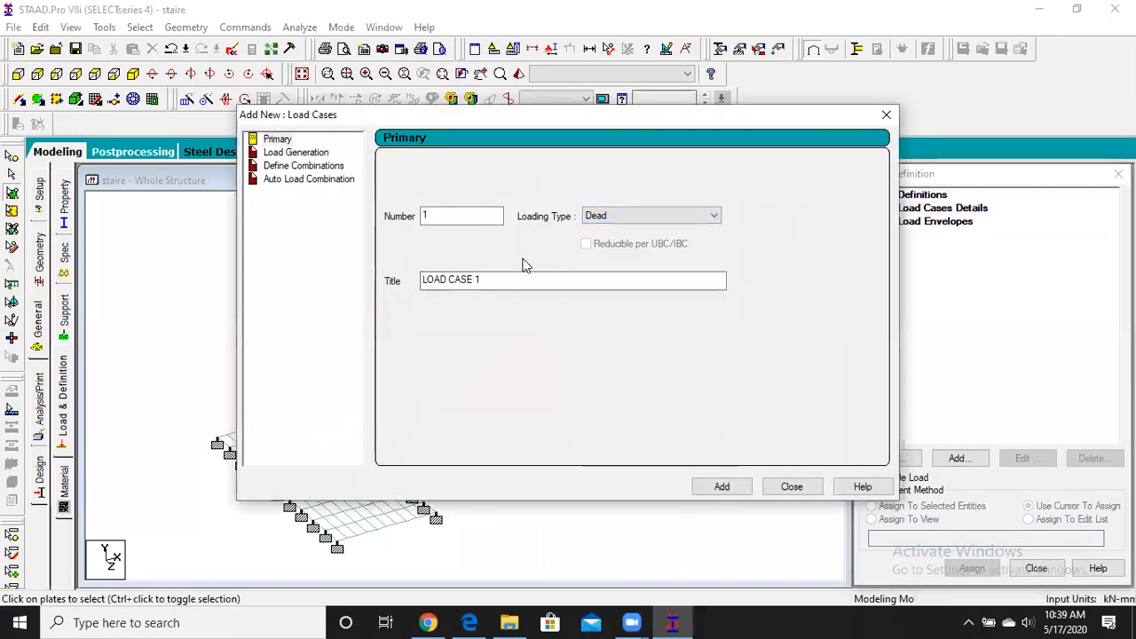
left_click_drag(502, 281, 352, 282)
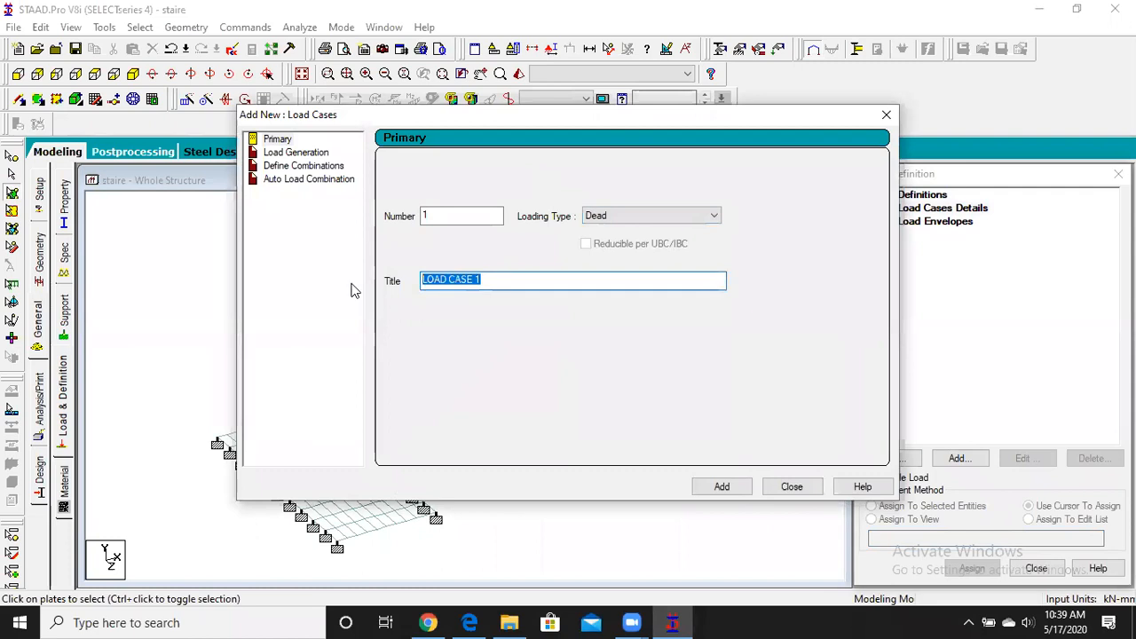
type("Dead")
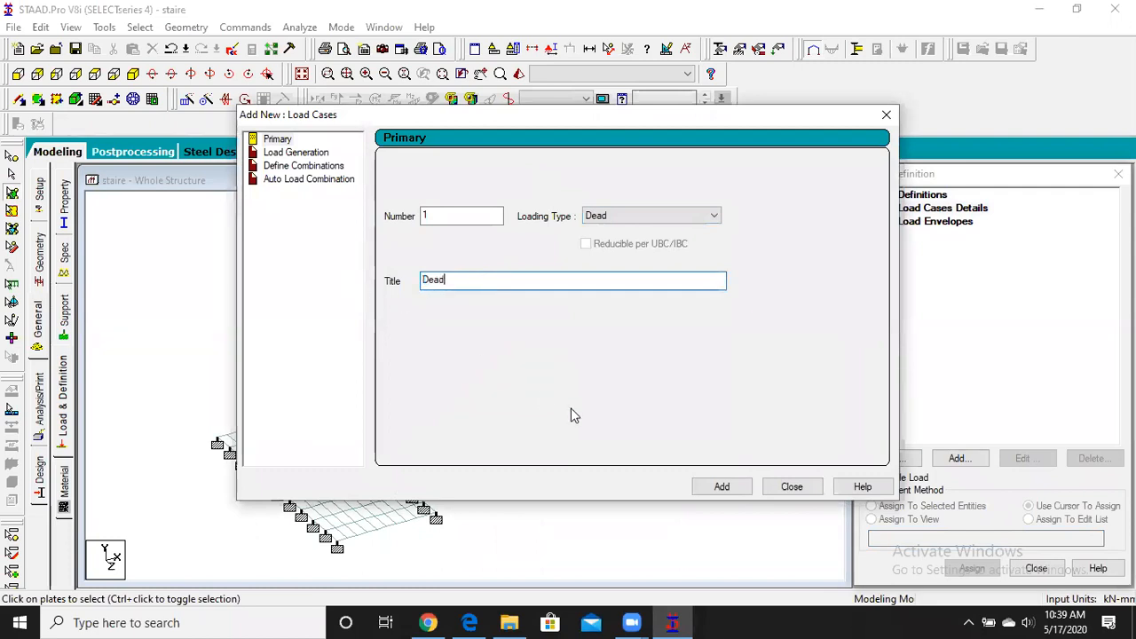
left_click(722, 487)
Step: Add primary load case 2 with loading type Live and the title "live", and finish adding load cases
left_click(630, 218)
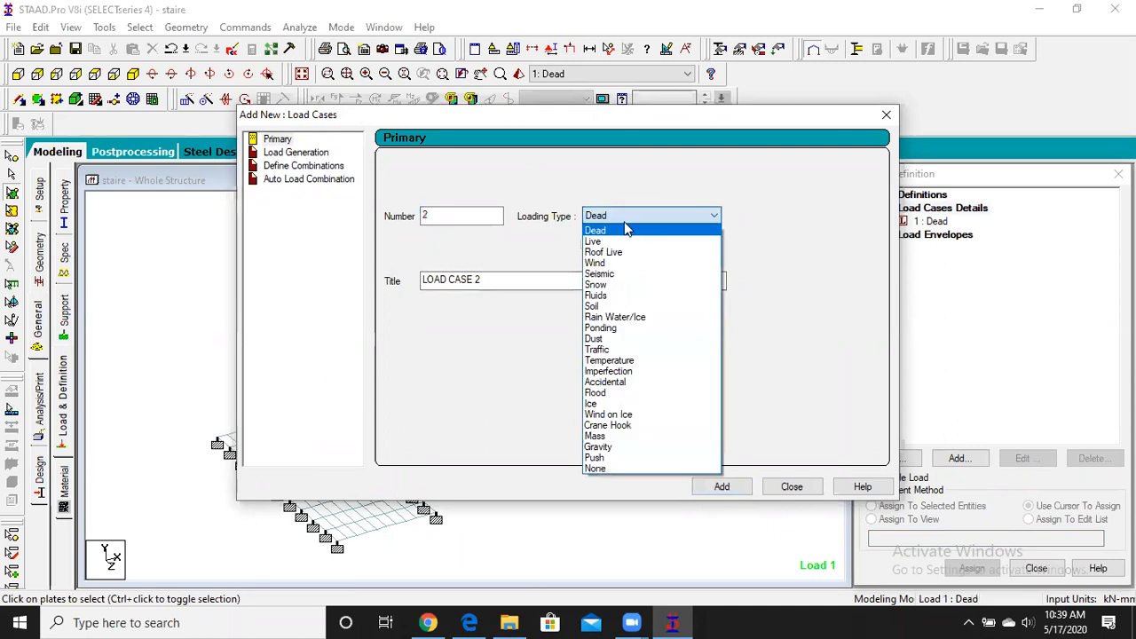
left_click(593, 242)
left_click_drag(501, 281, 384, 293)
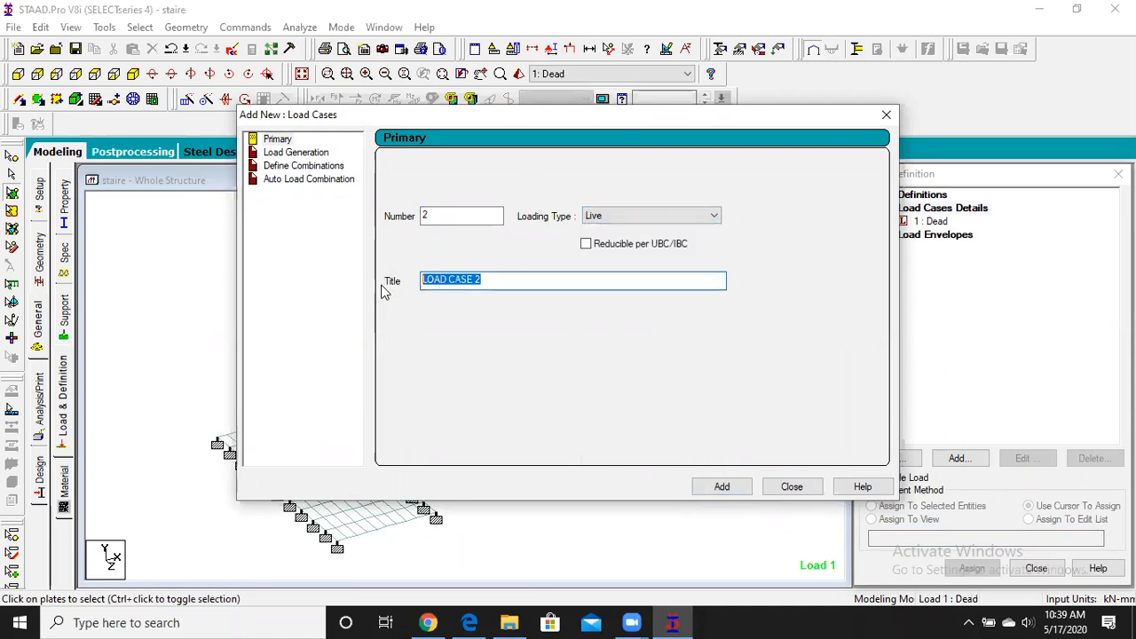
type("l")
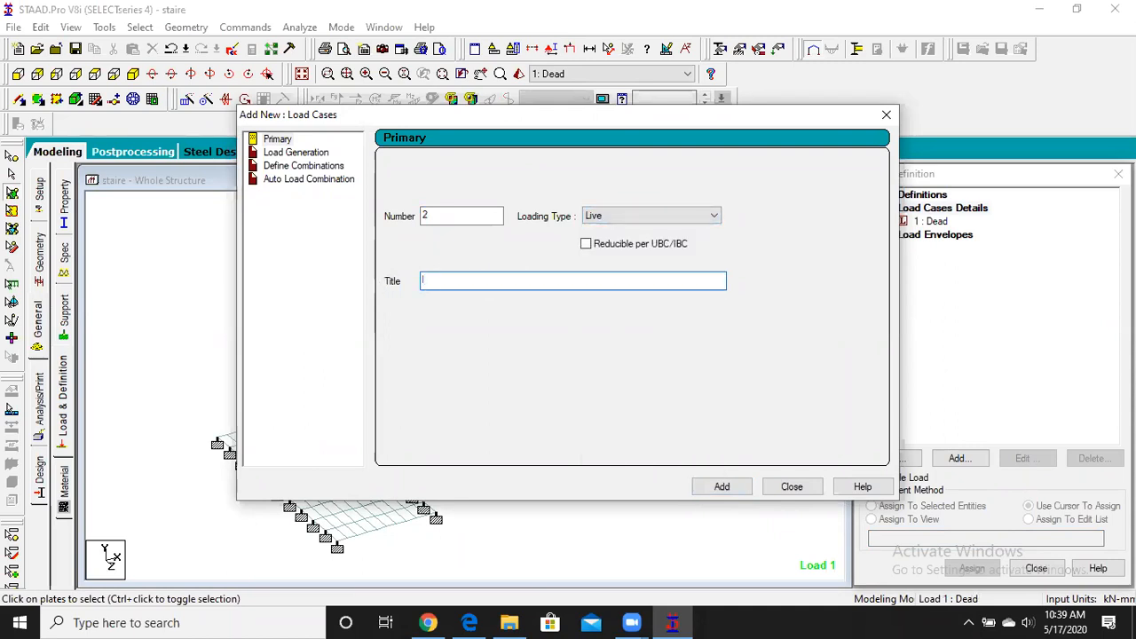
type("ive")
key("Return")
left_click(790, 488)
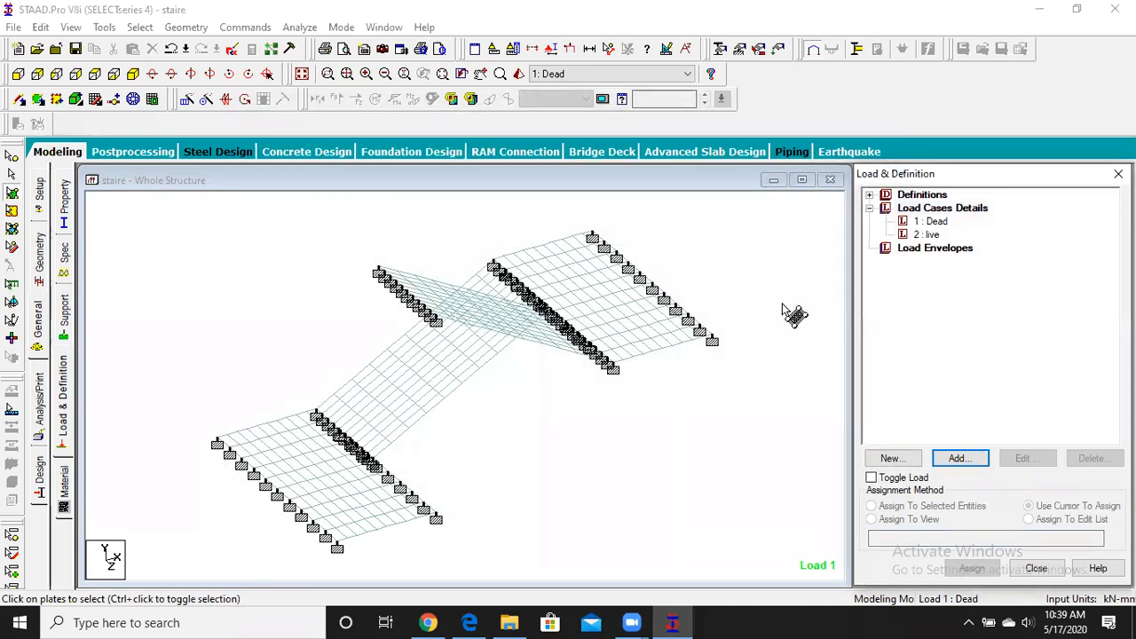
Step: Add a selfweight load in the Y direction with factor -1 to the Dead load case
left_click(931, 221)
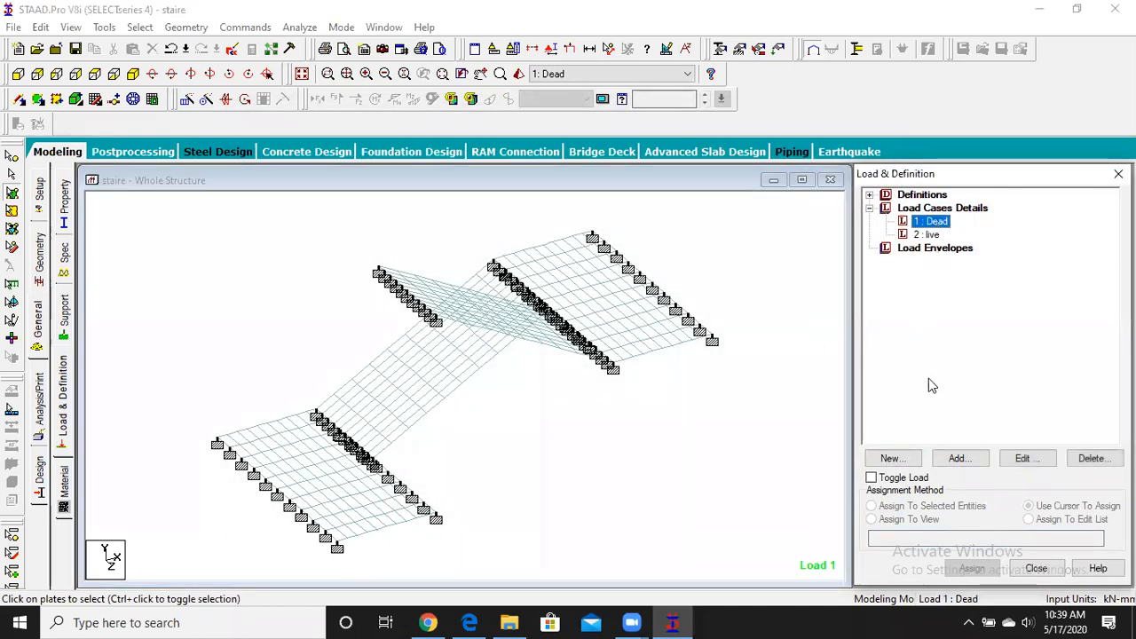
left_click(964, 459)
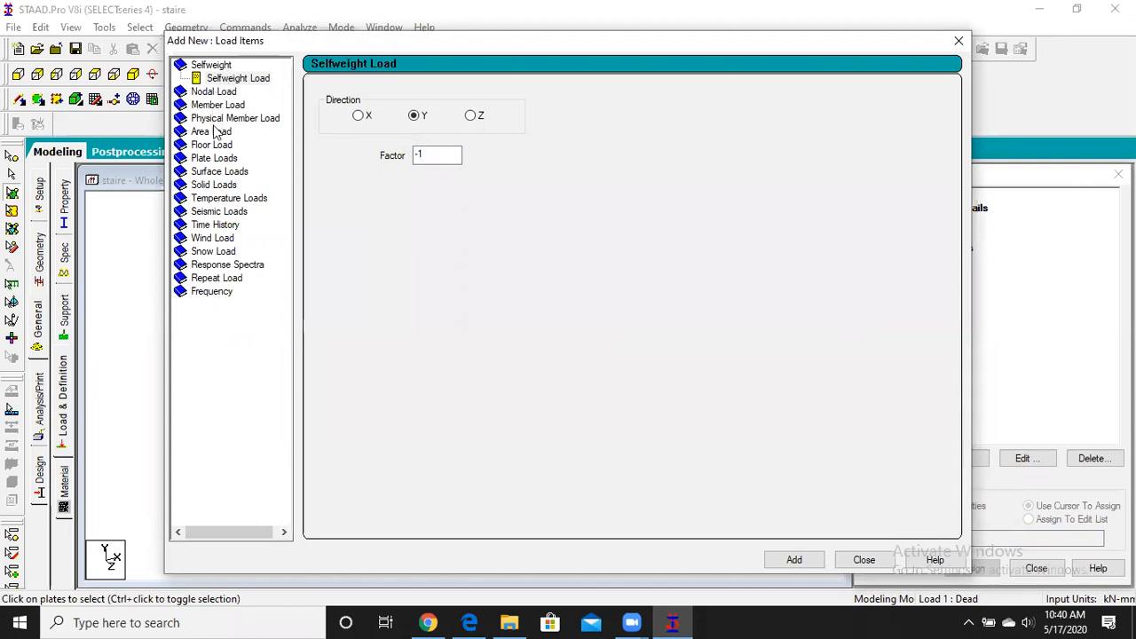
left_click(224, 80)
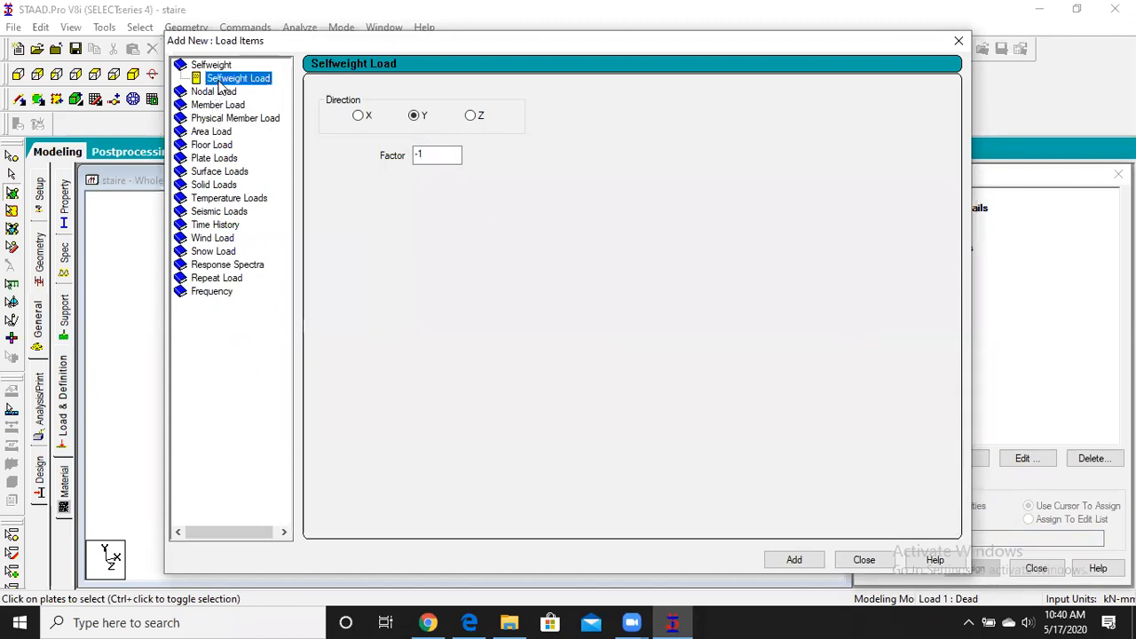
left_click(791, 557)
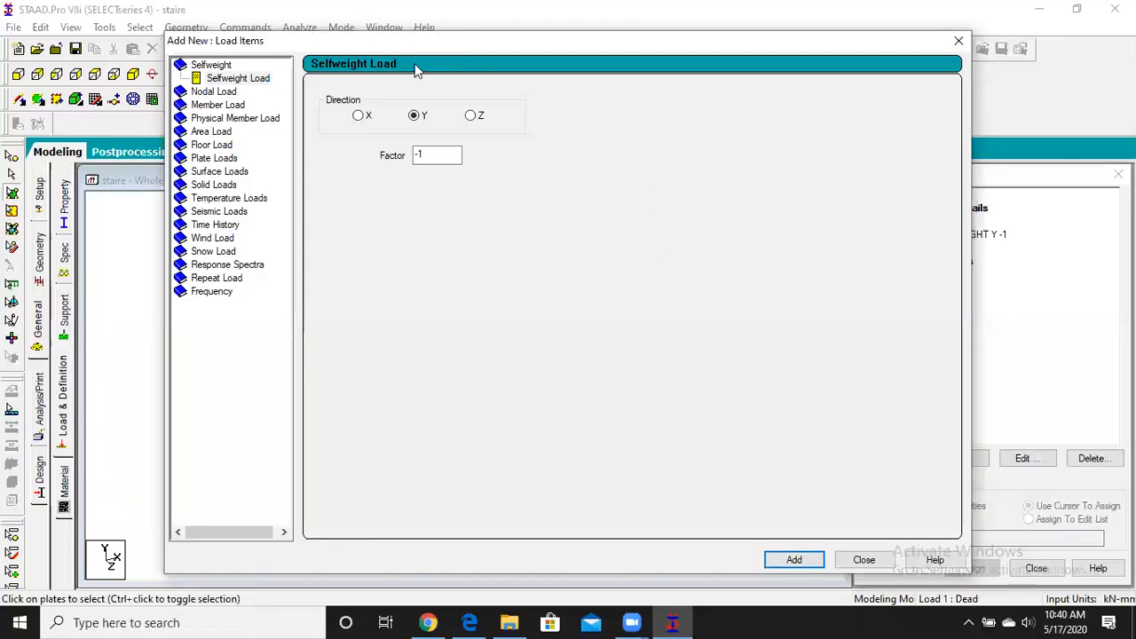
left_click_drag(399, 40, 345, 148)
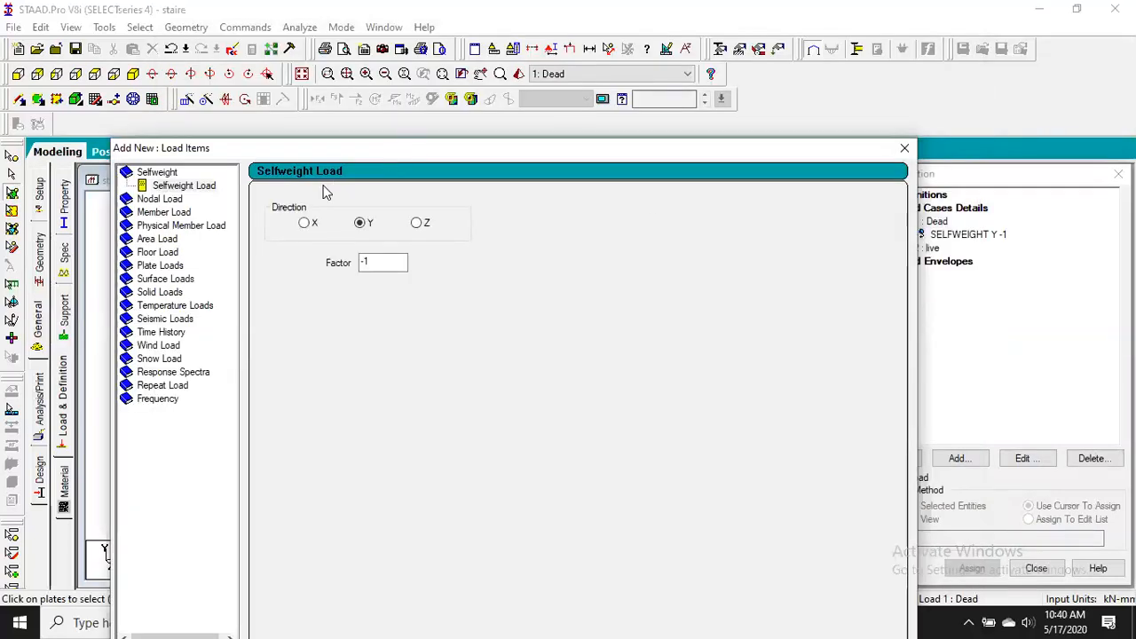
left_click(158, 265)
double_click(443, 252)
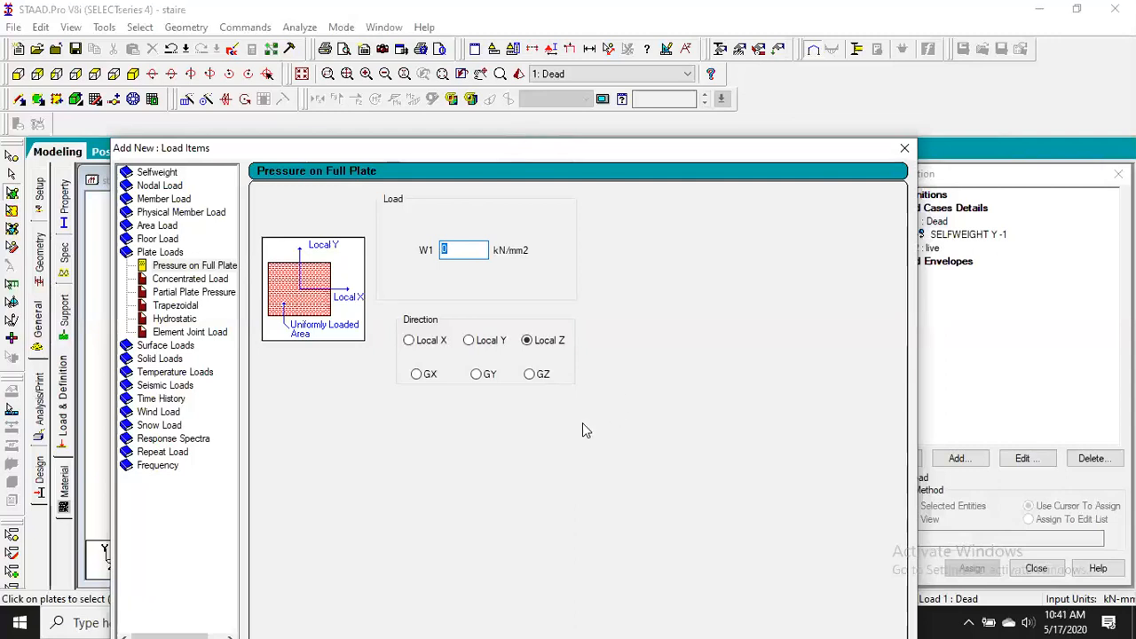
left_click(510, 452)
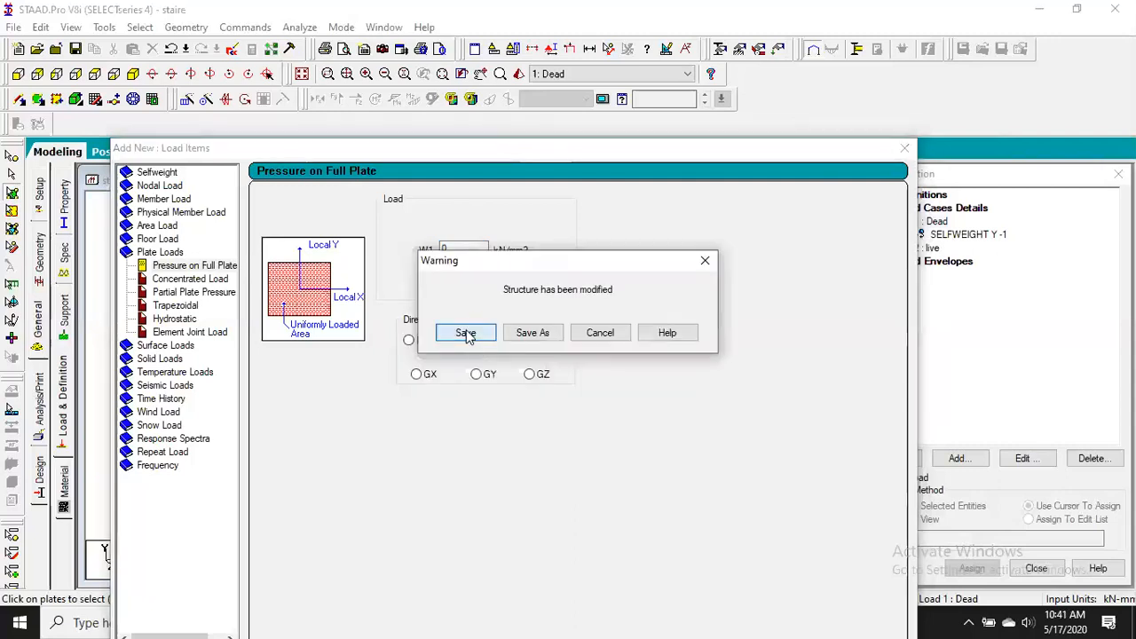
left_click(465, 333)
left_click(477, 376)
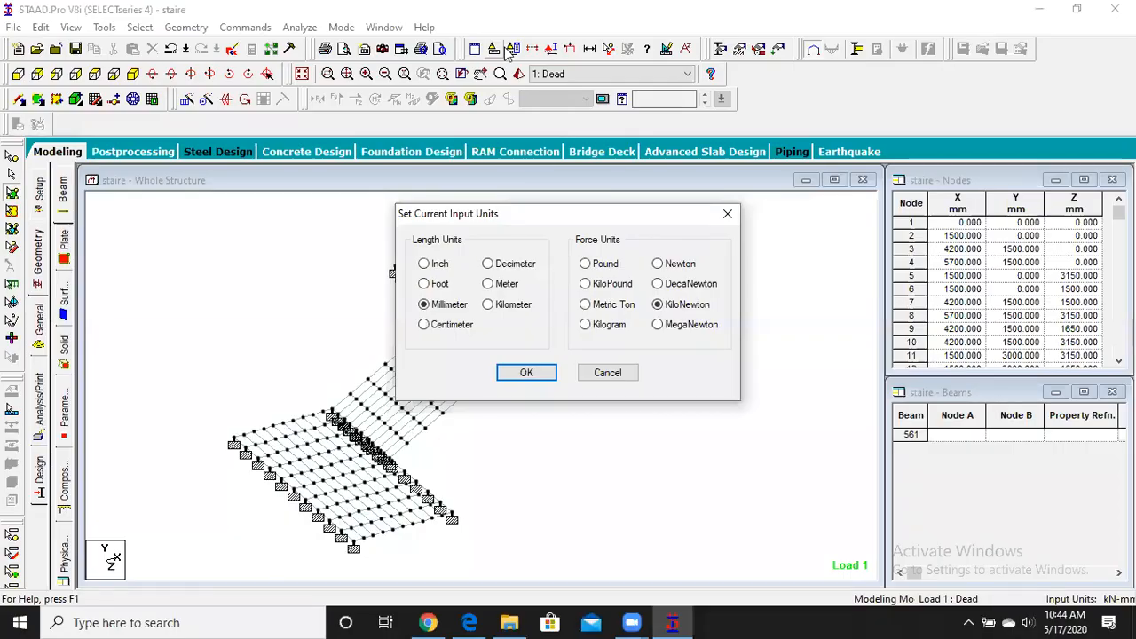
Step: Set the current input length unit to Meter, with force in KiloNewton
left_click(496, 45)
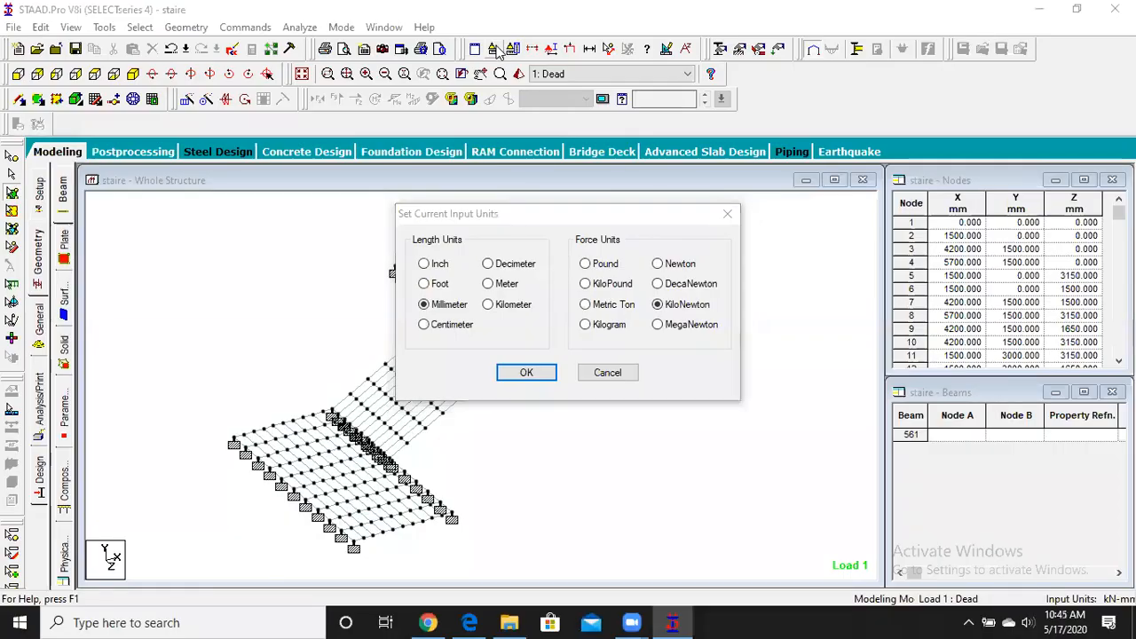
left_click(491, 286)
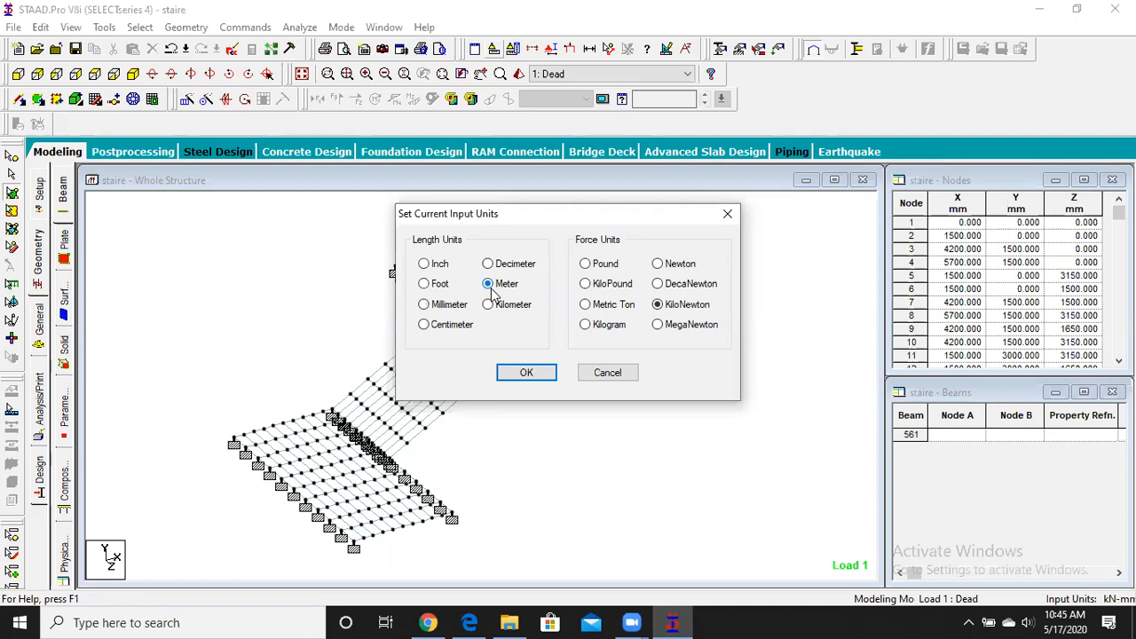
left_click(527, 374)
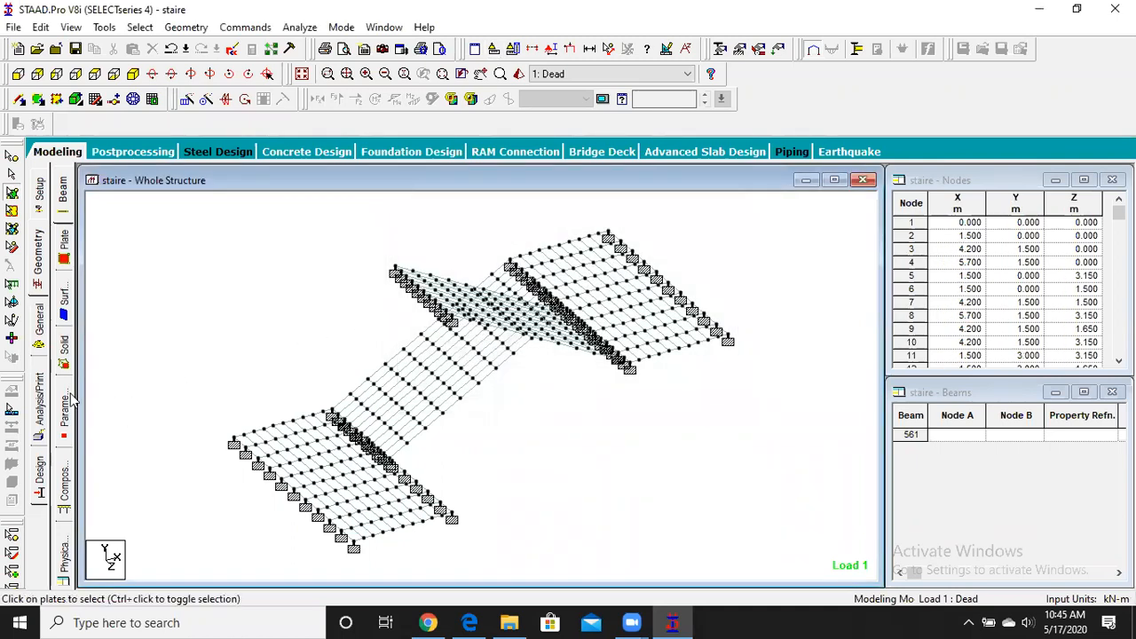
Step: Add a full-plate pressure load of -1 kN/m2 in the GY direction to the Dead load case
left_click(41, 342)
left_click(65, 396)
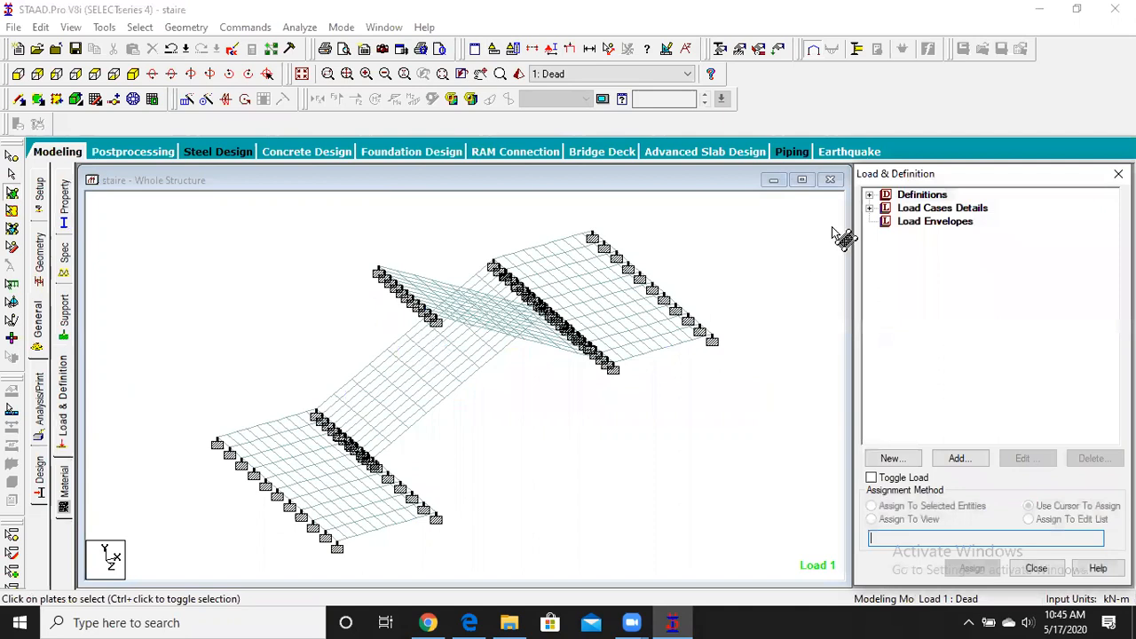
left_click(870, 209)
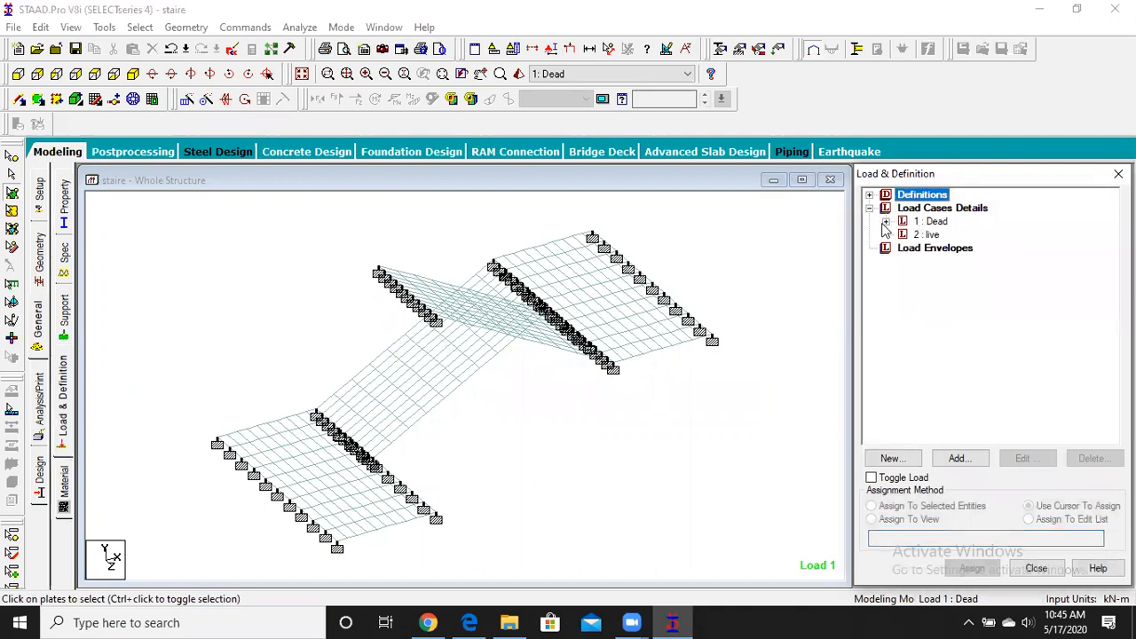
left_click(887, 221)
left_click(930, 222)
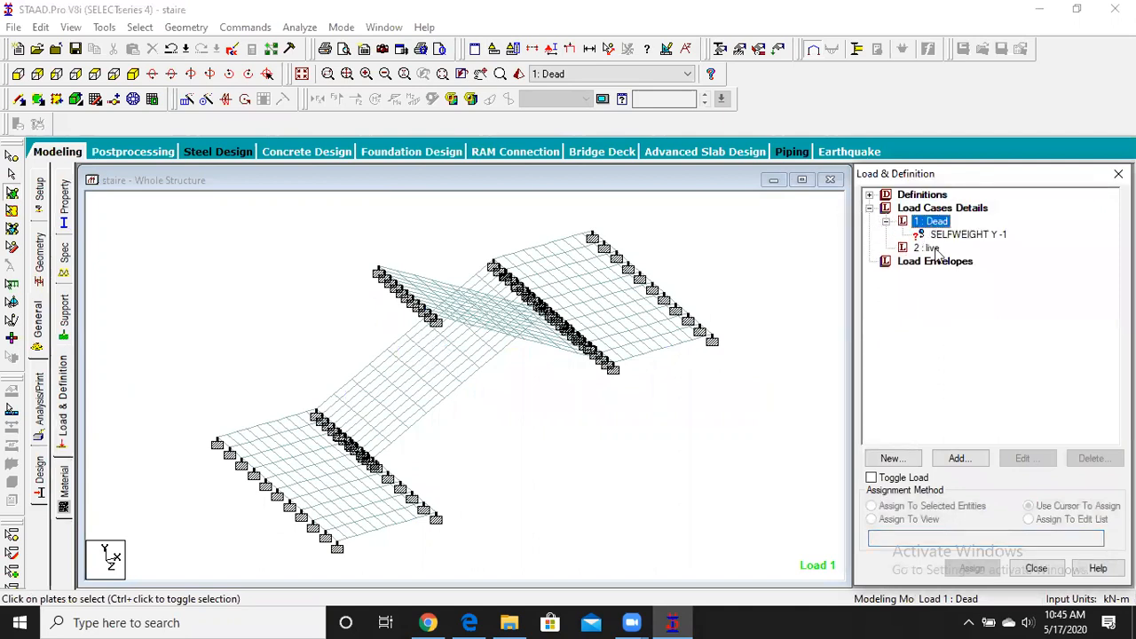
left_click(959, 460)
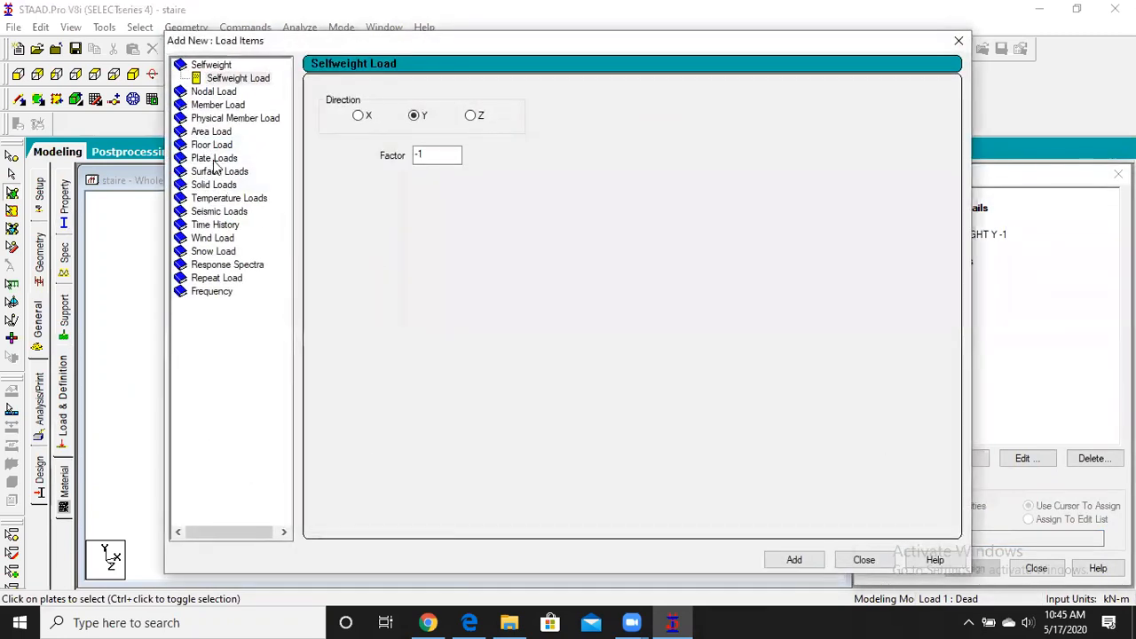
left_click(213, 158)
double_click(515, 143)
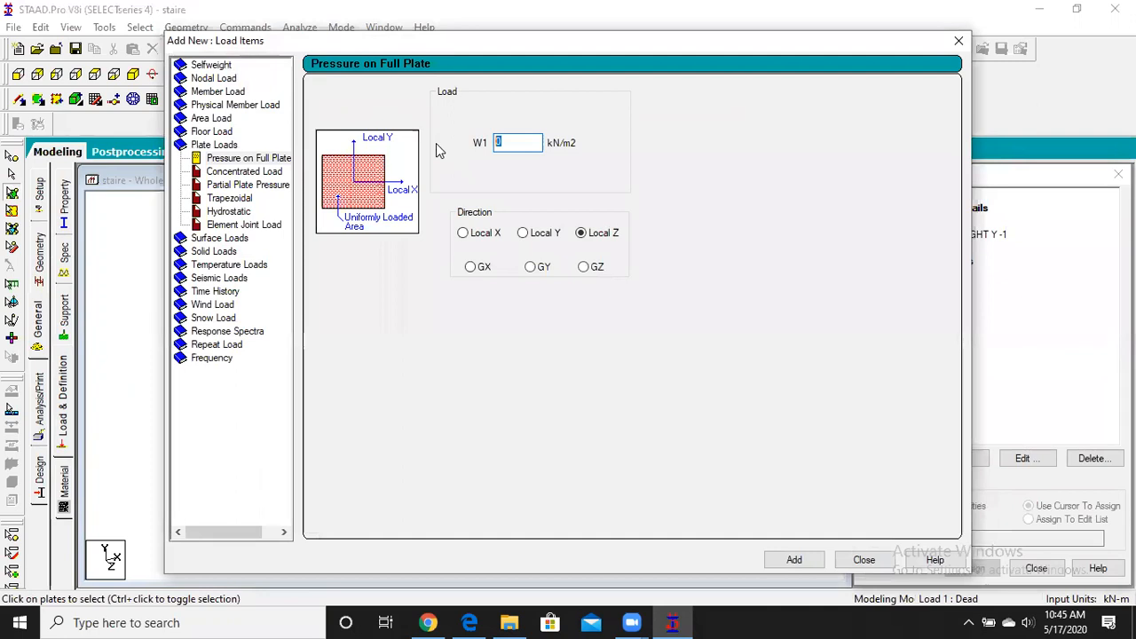
type("-1")
left_click(528, 270)
left_click(794, 559)
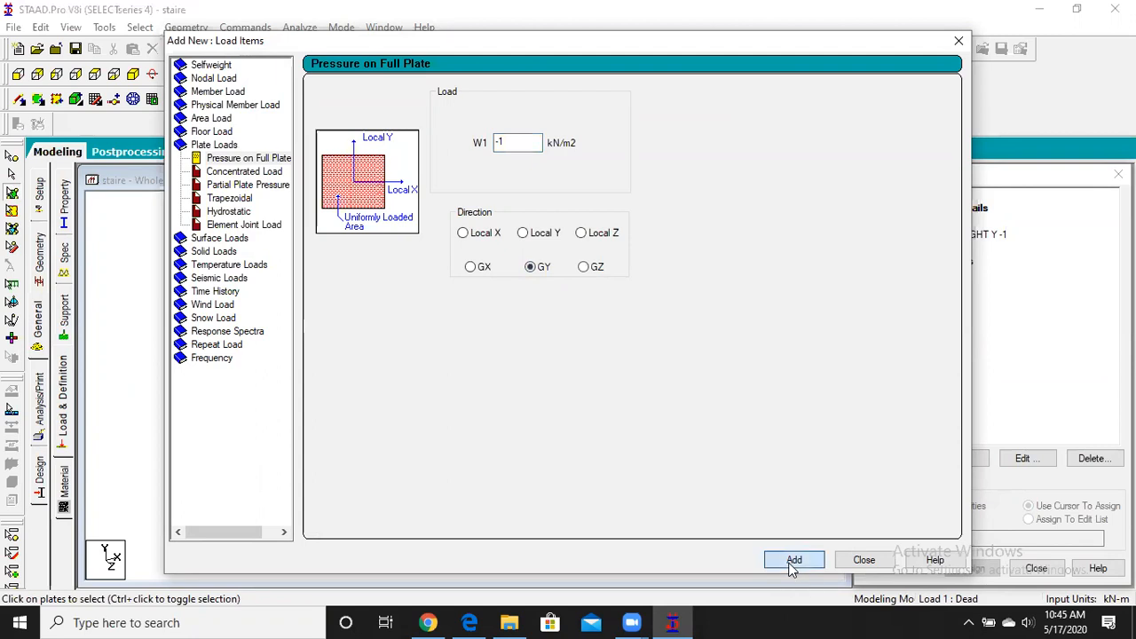
left_click(864, 559)
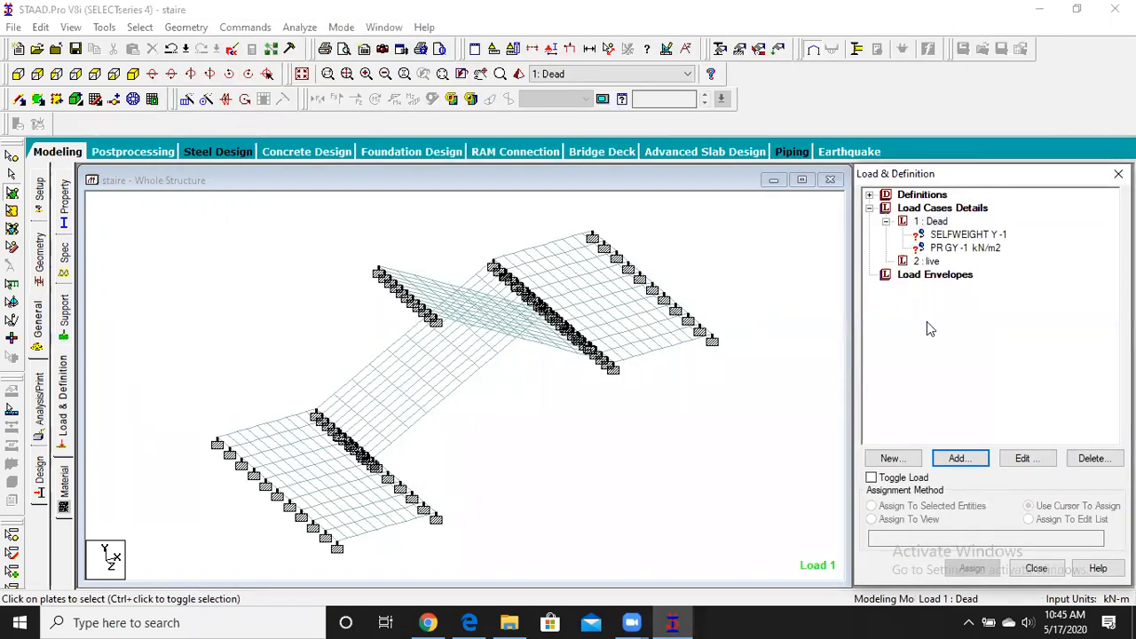
Step: Assign the Dead case's selfweight and -1 kN/m2 plate pressure to the whole staircase with the Assign To View method
left_click(968, 235)
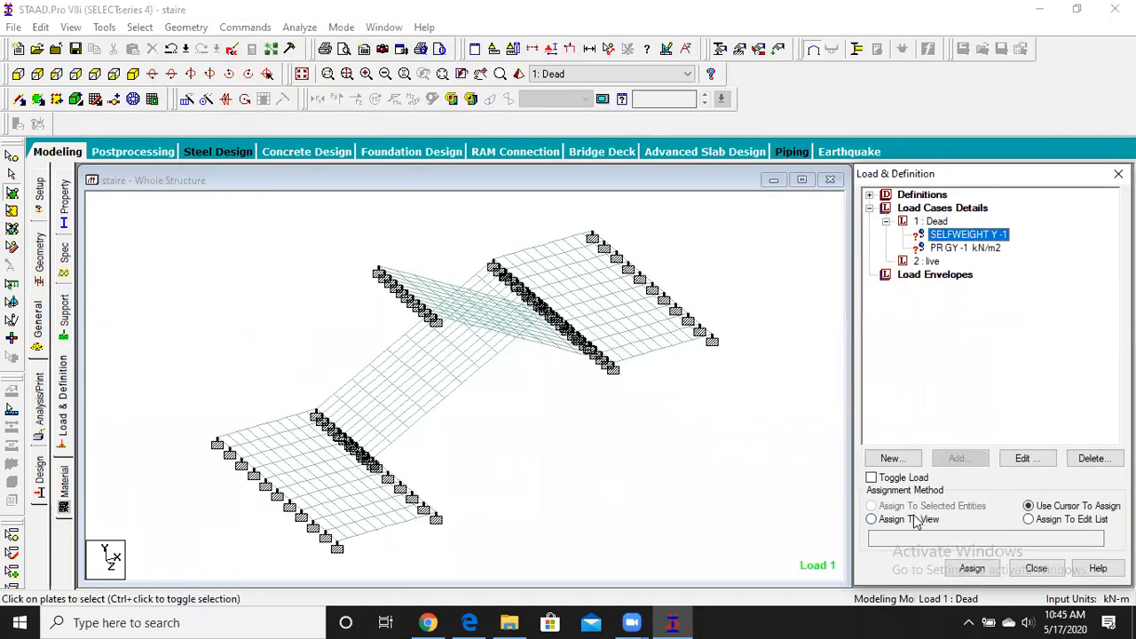
left_click(977, 569)
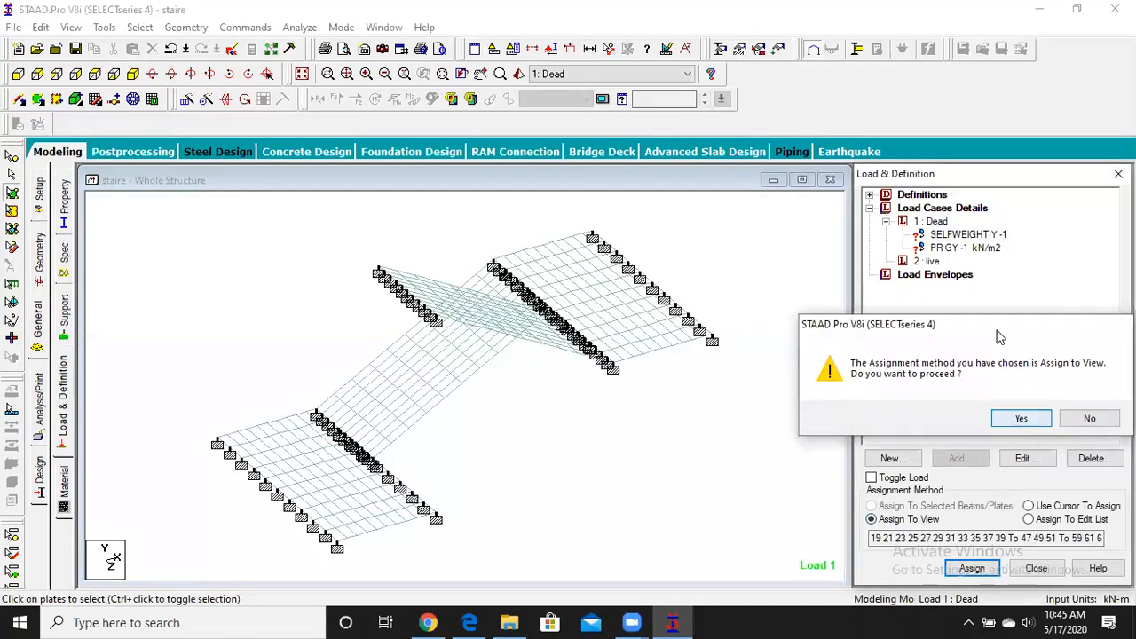
left_click(1013, 418)
left_click(968, 248)
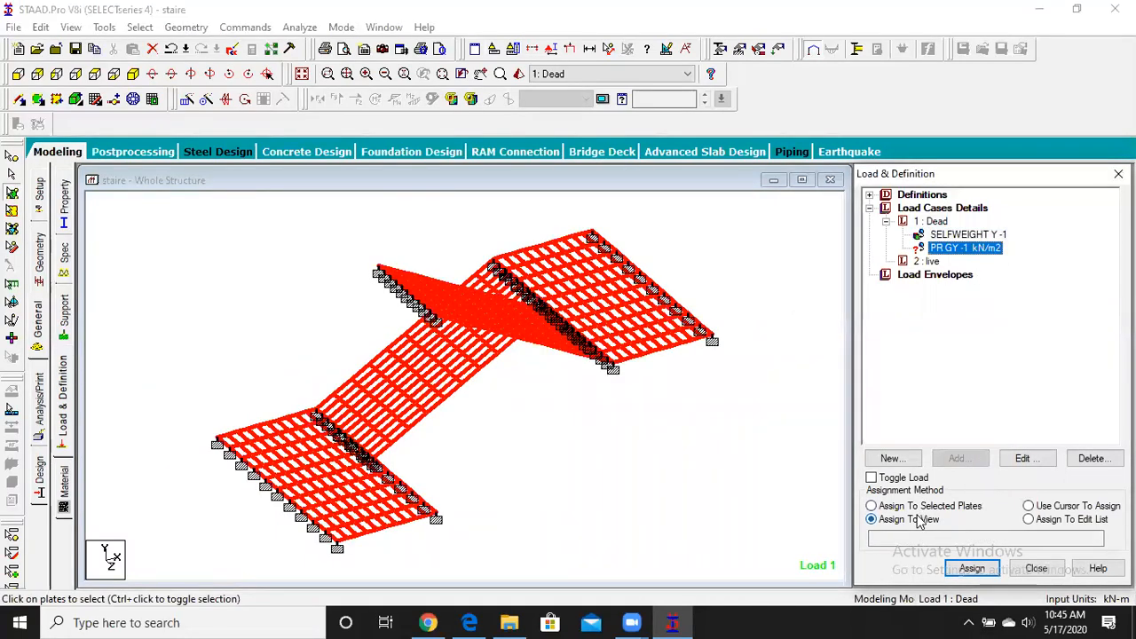
left_click(973, 572)
left_click(1004, 414)
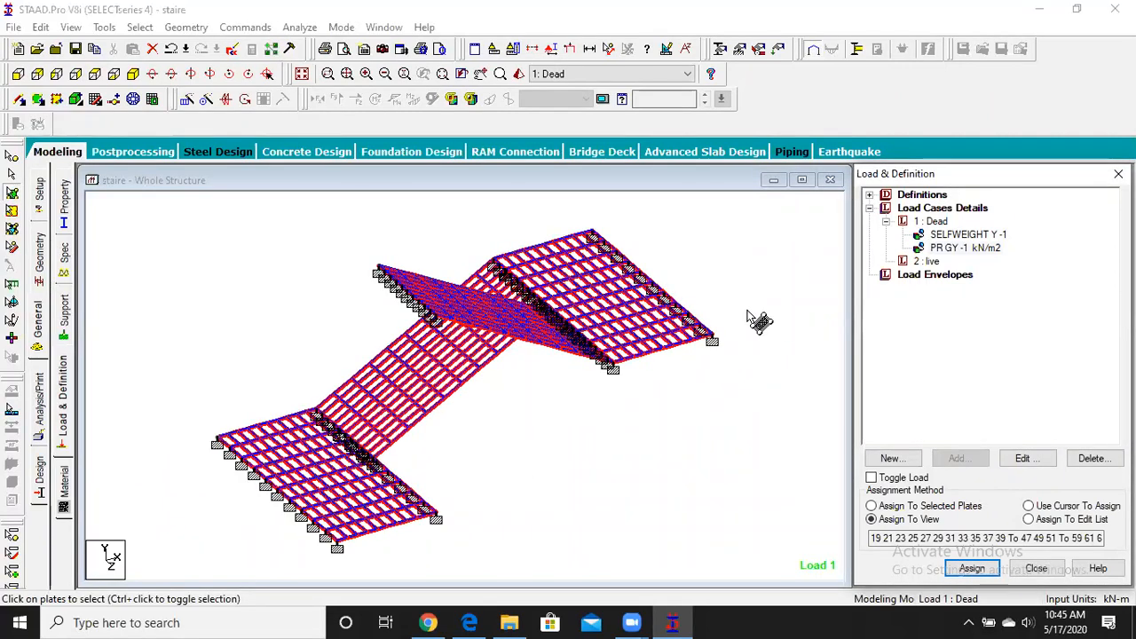
left_click(746, 309)
Step: Add a full-plate pressure load of -4 kN/m2 in the GY direction to the live load case
left_click(928, 261)
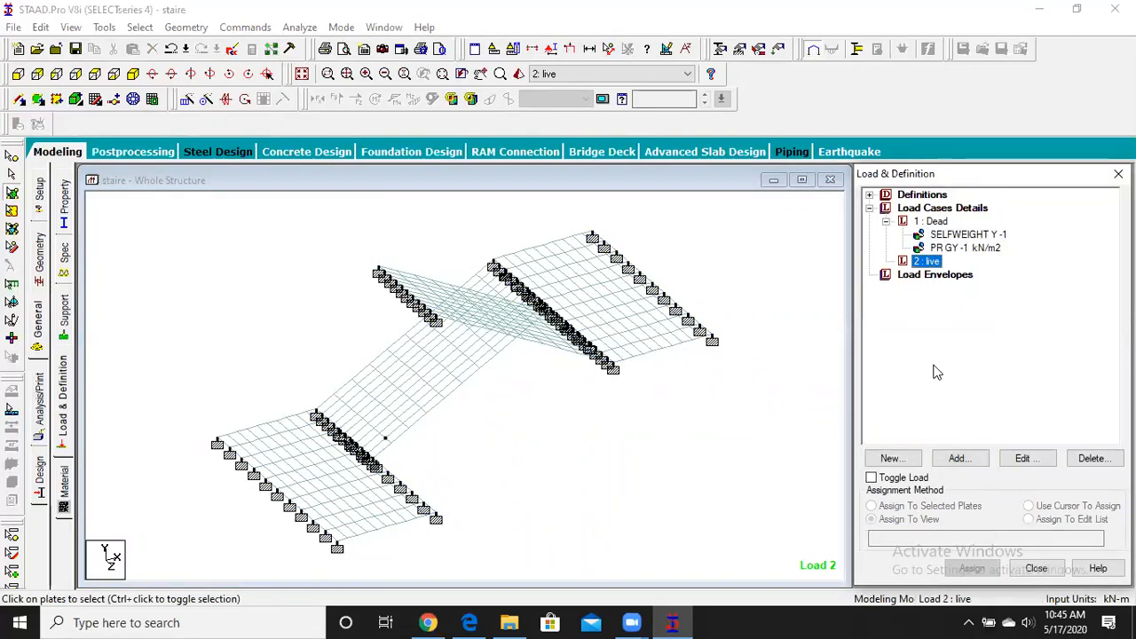
left_click(957, 460)
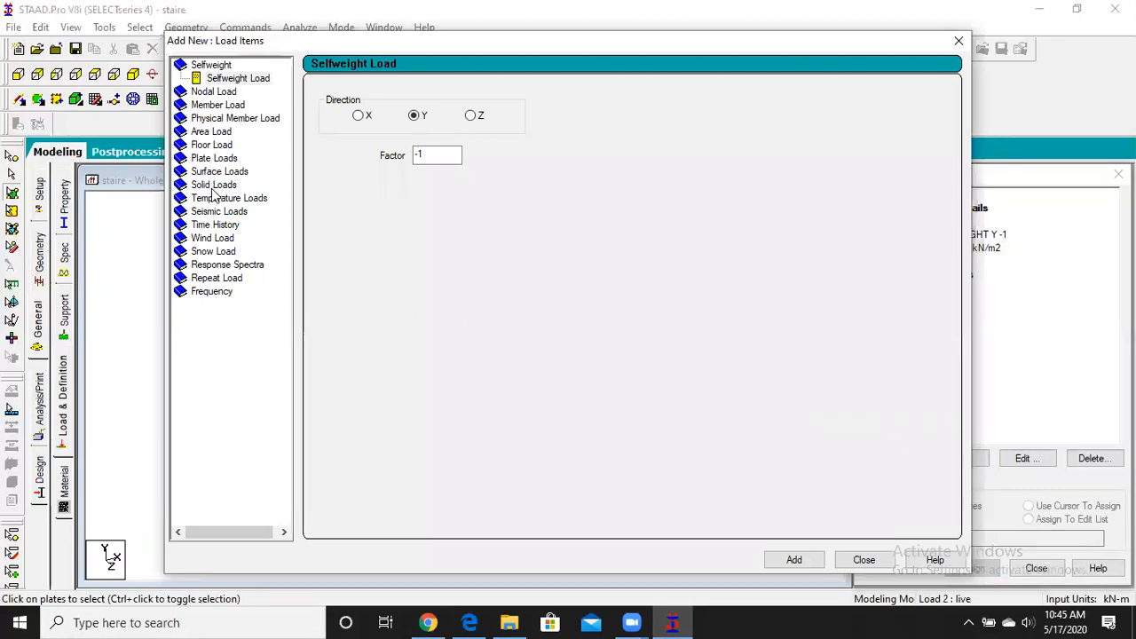
left_click(213, 159)
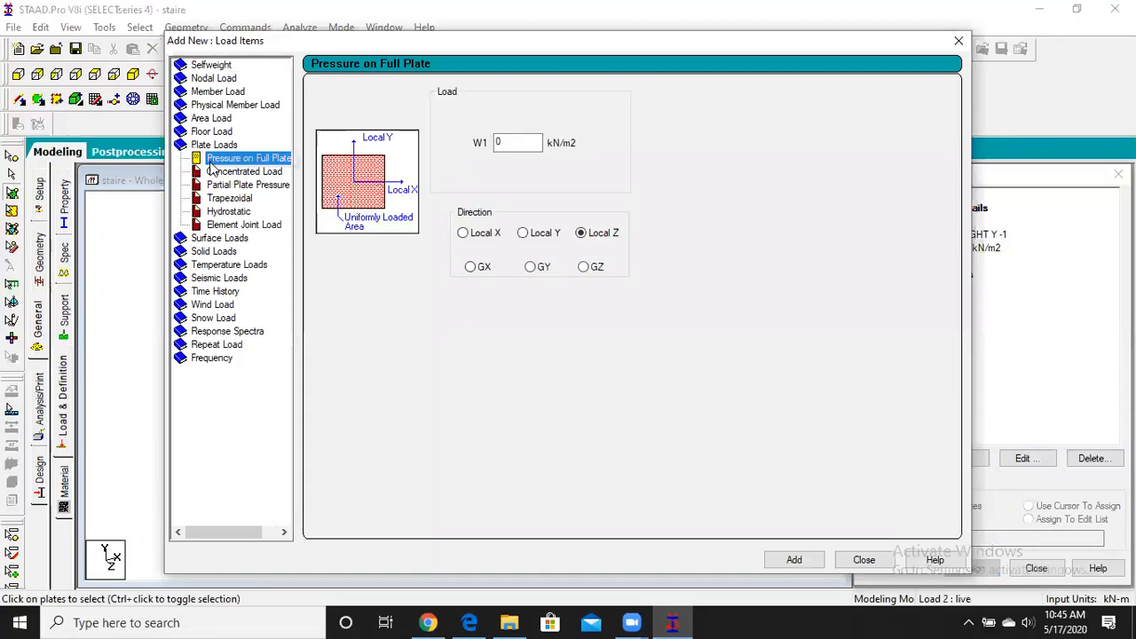
left_click(513, 144)
double_click(513, 144)
type("-4")
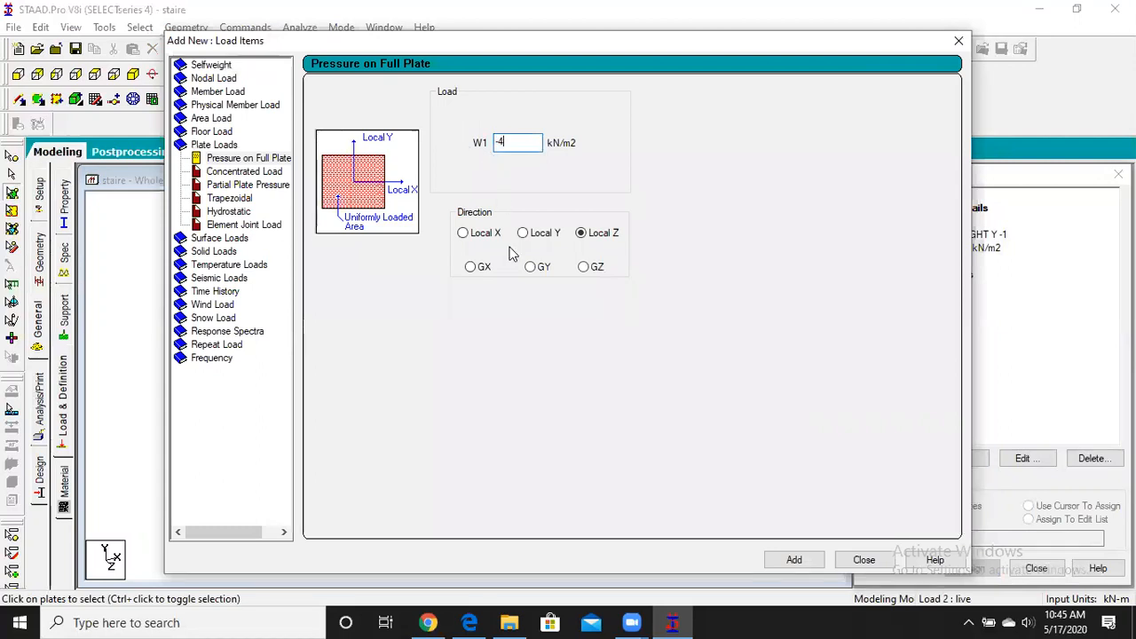
left_click(532, 270)
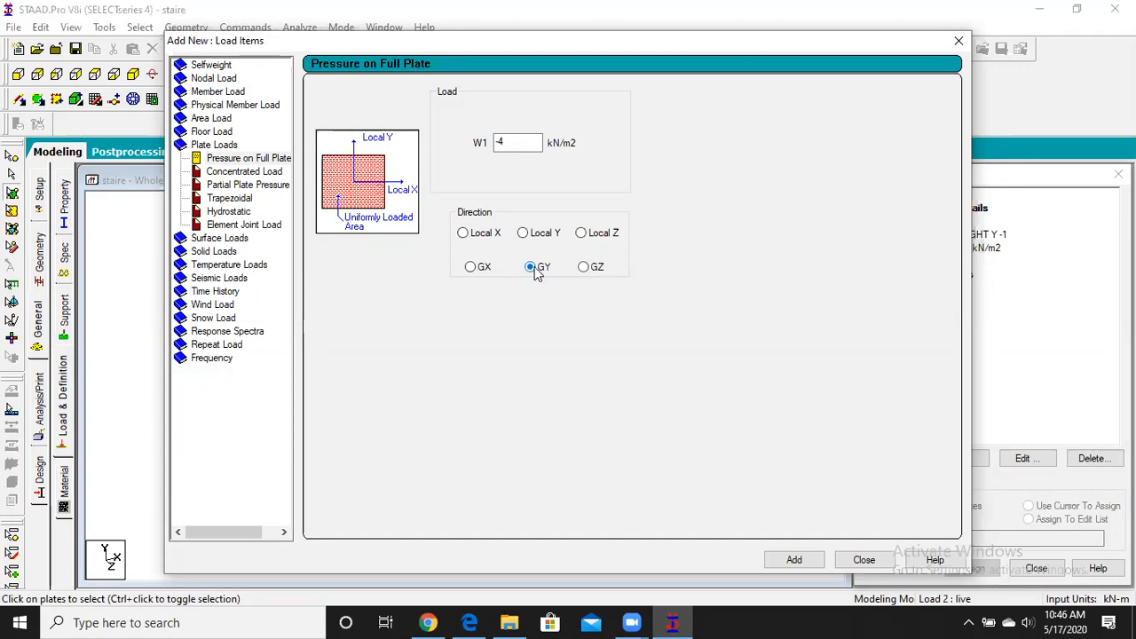
left_click(797, 560)
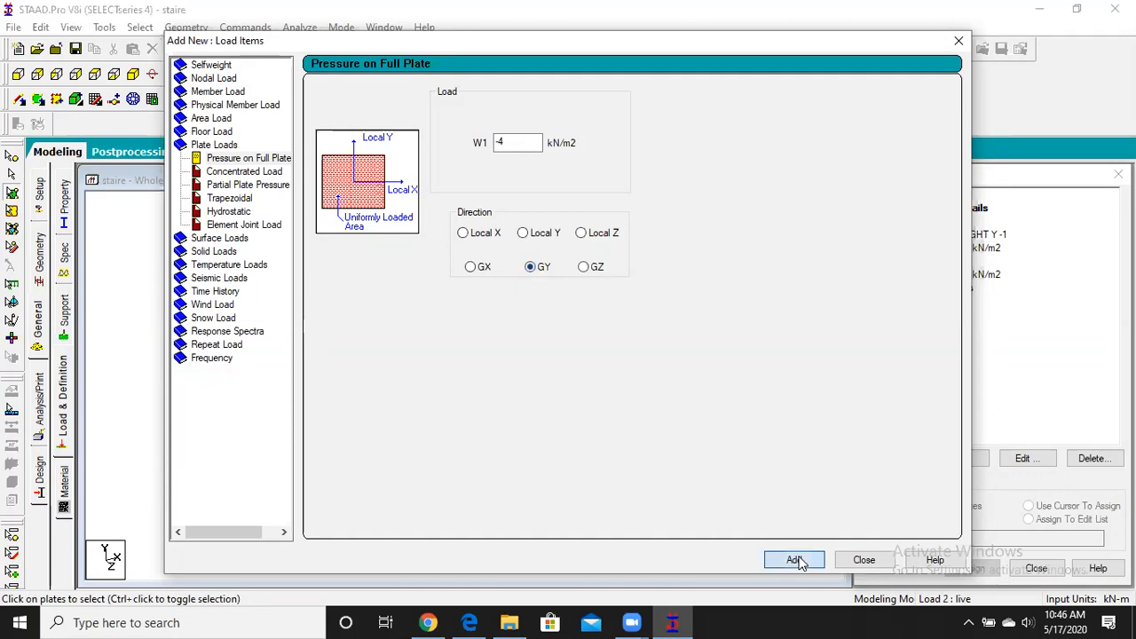
left_click(864, 560)
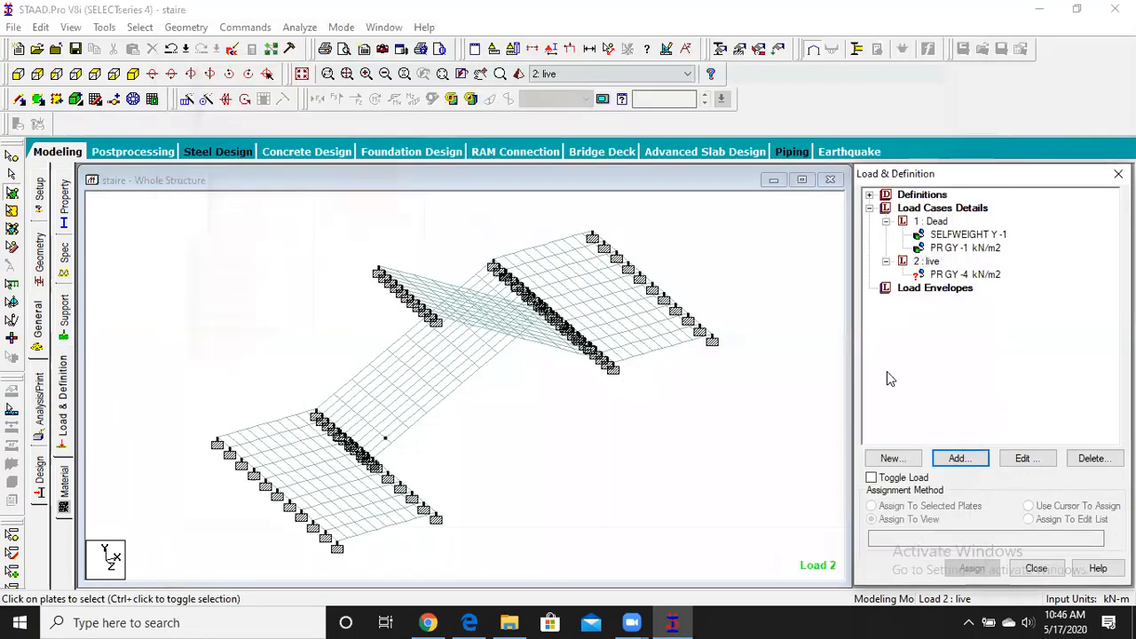
Step: Assign the live case's -4 kN/m2 plate pressure to the whole staircase with the Assign To View method
left_click(943, 275)
left_click(972, 568)
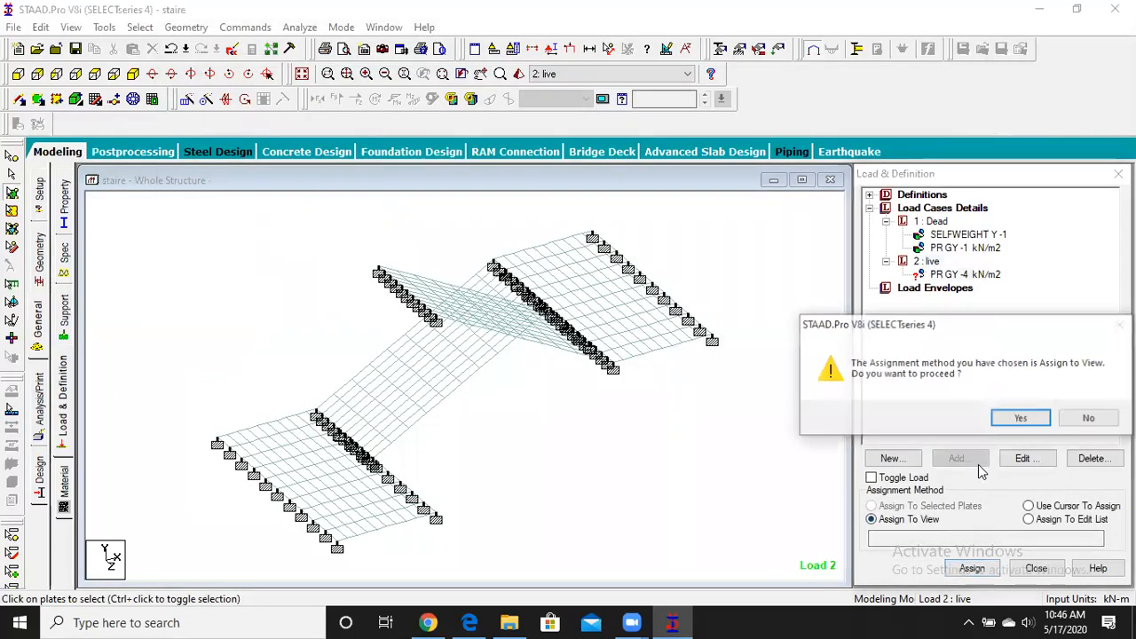
left_click(1013, 416)
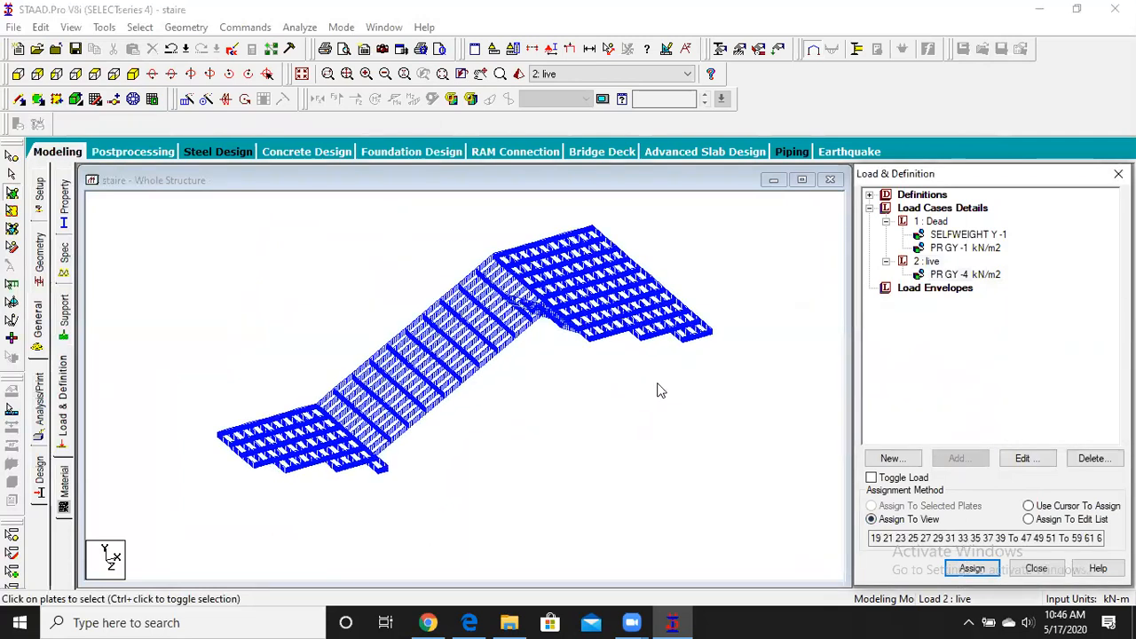
Step: Define normal load combination 3 with a factor of 1.5 on both the Dead and live cases, saving the modified structure
left_click(940, 207)
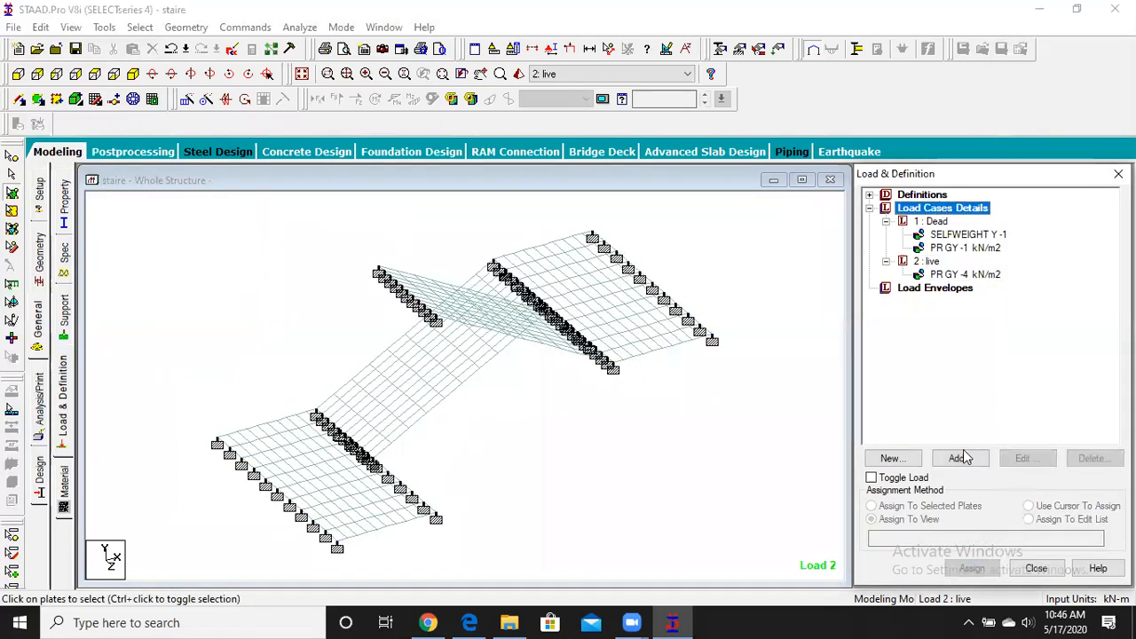
left_click(958, 458)
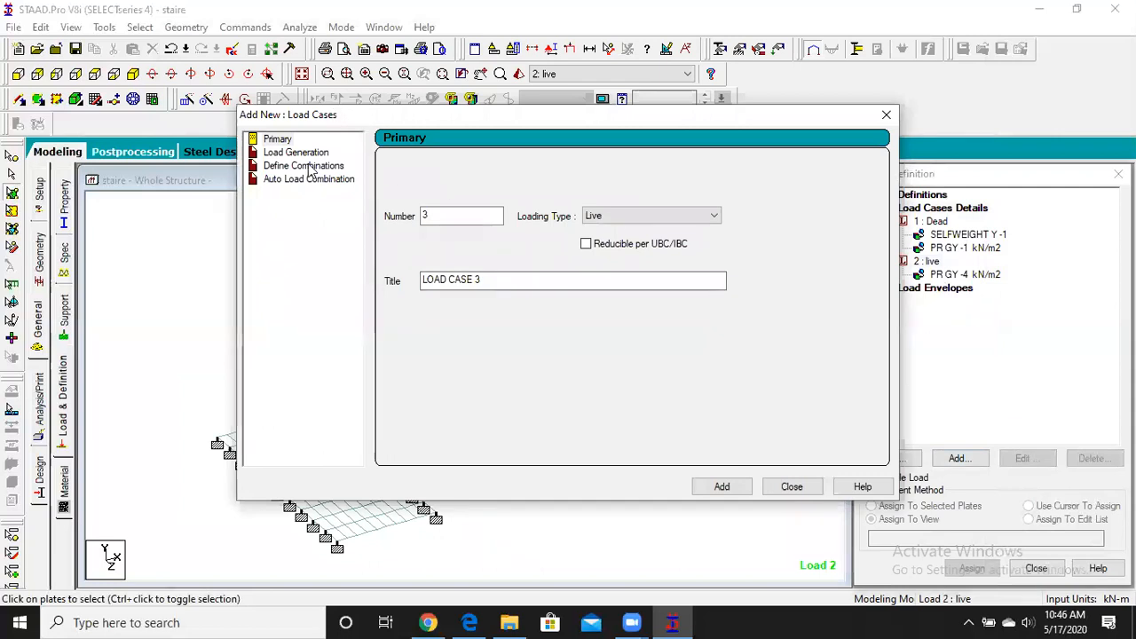
left_click(304, 165)
left_click(564, 246)
type(".5")
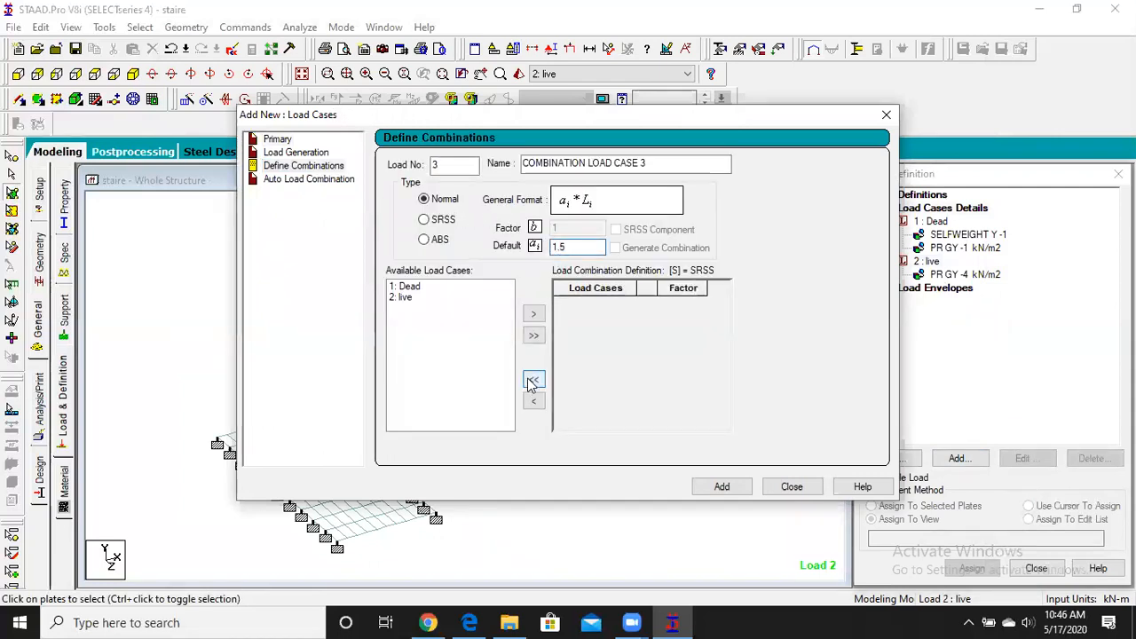
left_click(533, 337)
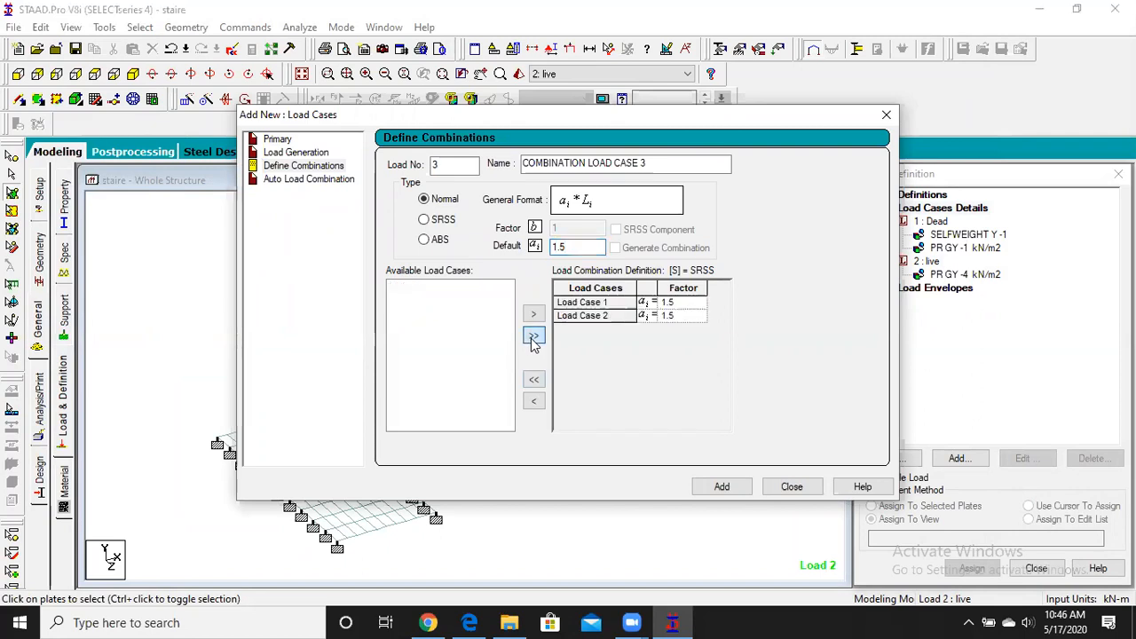
left_click(723, 488)
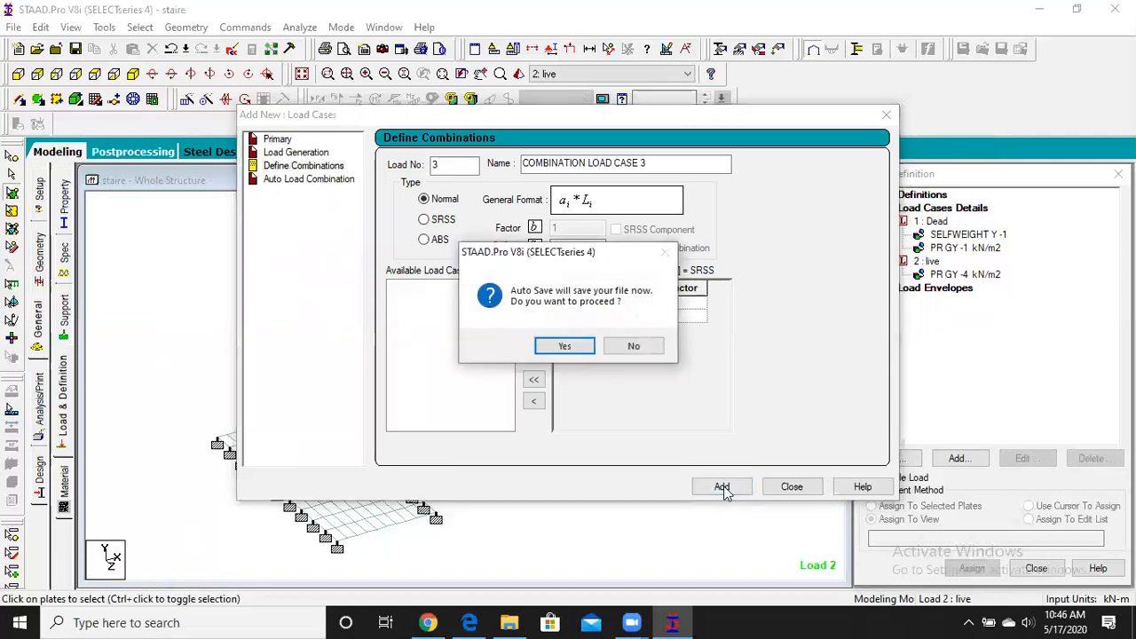
left_click(581, 347)
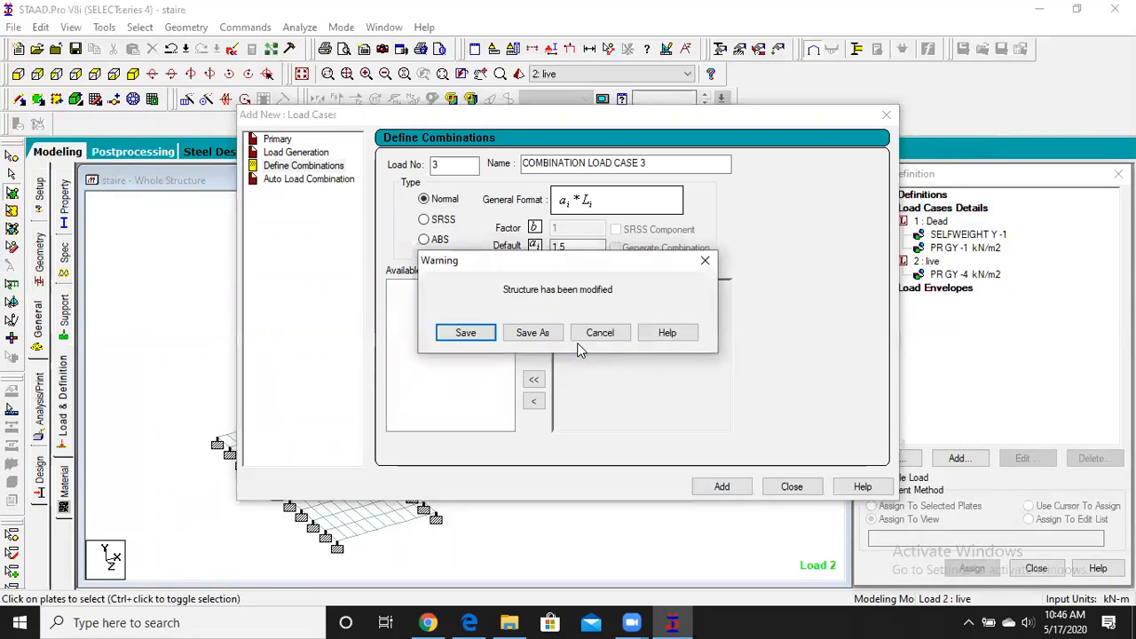
left_click(484, 332)
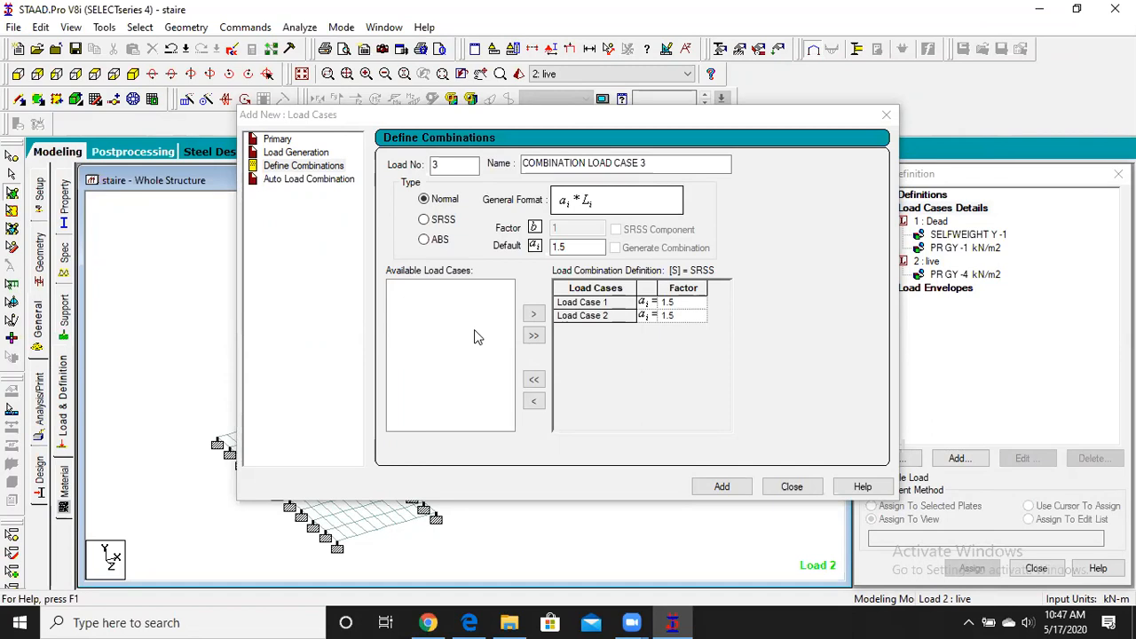
left_click(722, 488)
left_click(807, 487)
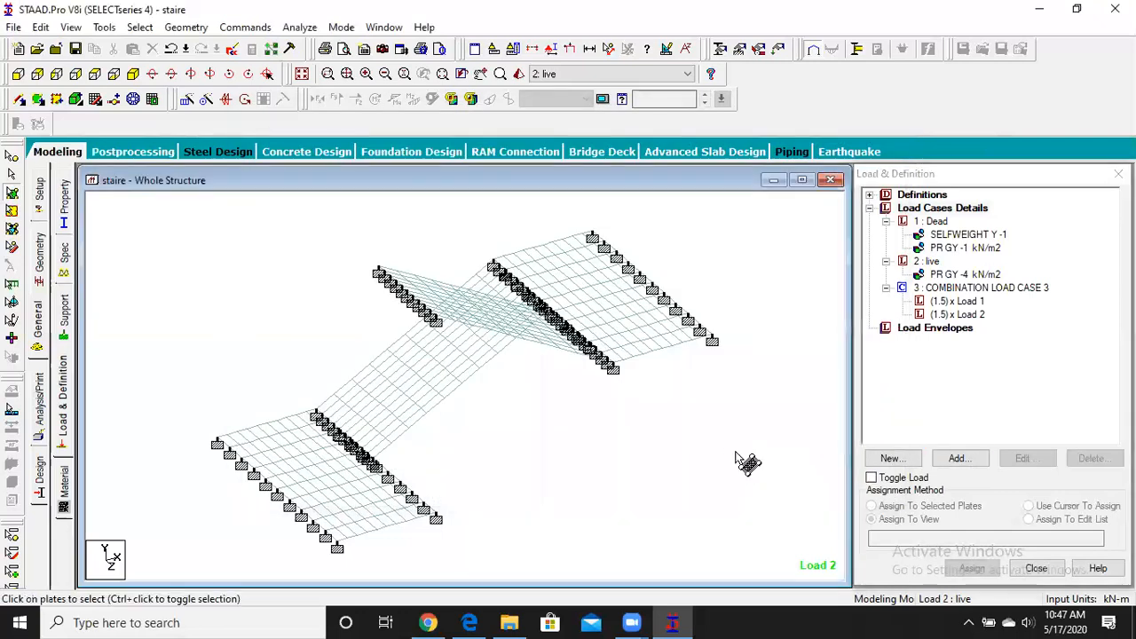
Step: Add a Perform Analysis command with the All print option to the staircase model
left_click(39, 407)
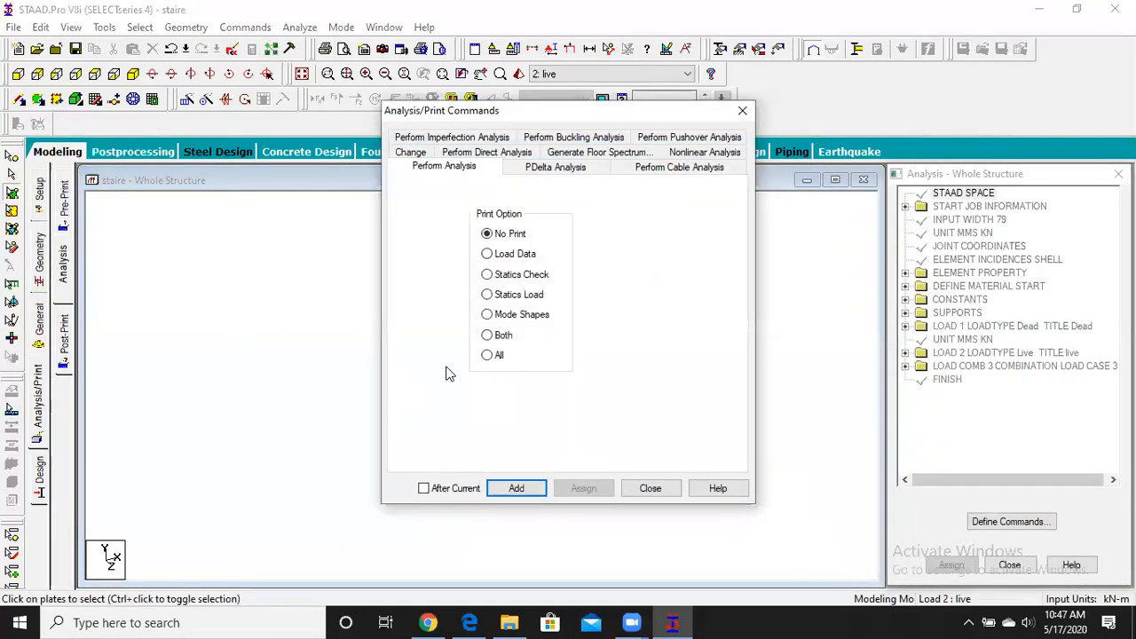
left_click(489, 356)
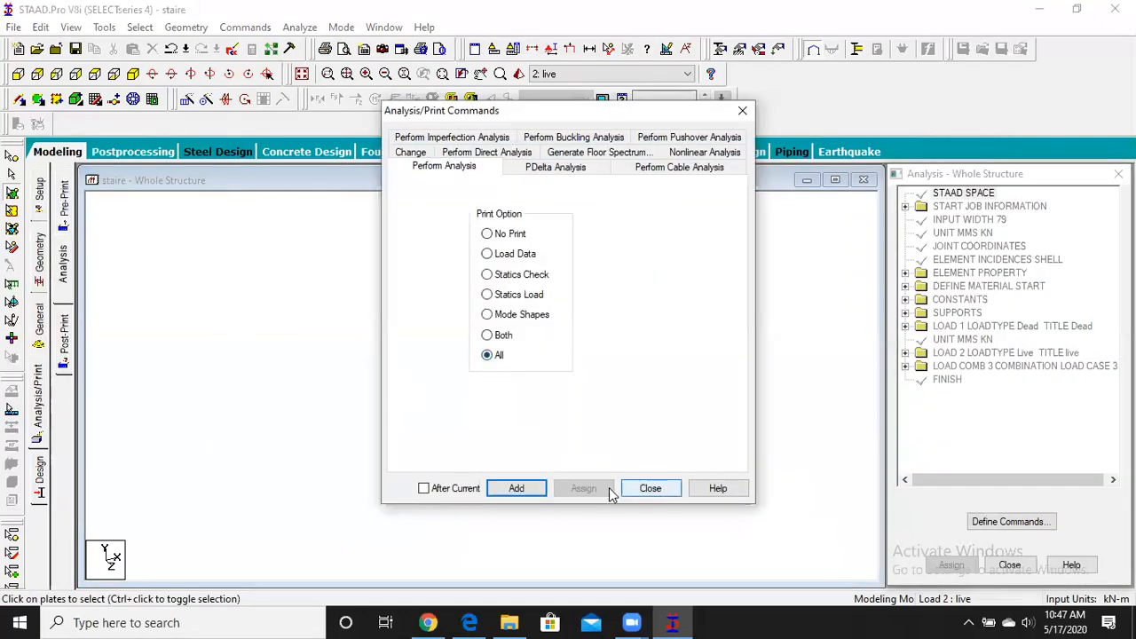
left_click(513, 490)
left_click(657, 489)
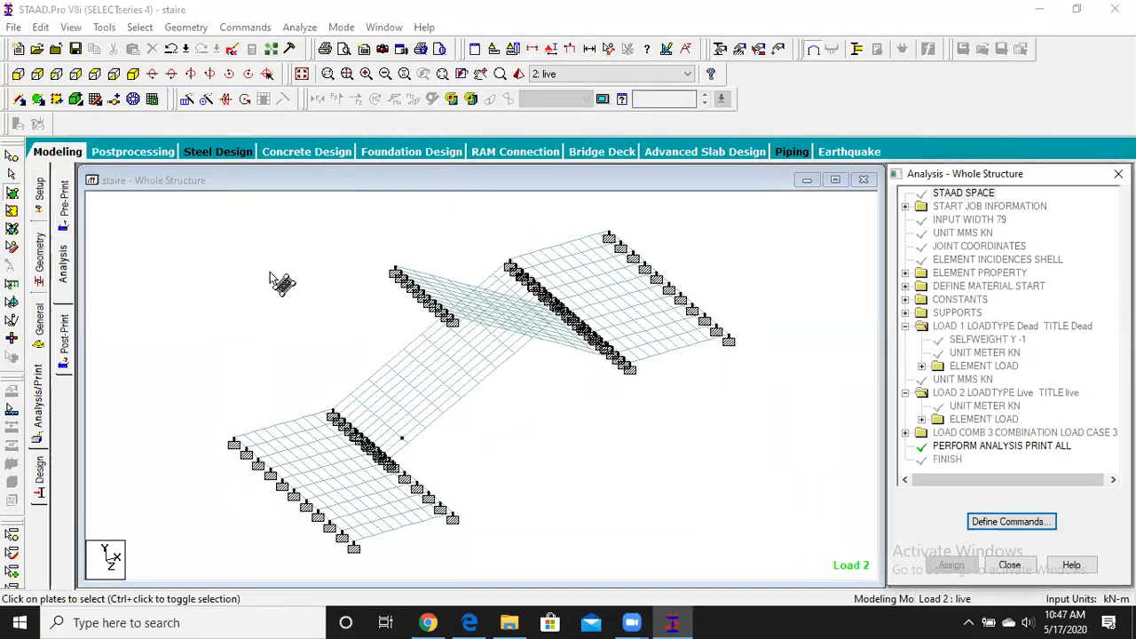
Step: Run the analysis of the staircase and choose to view the output file when it finishes
left_click(185, 27)
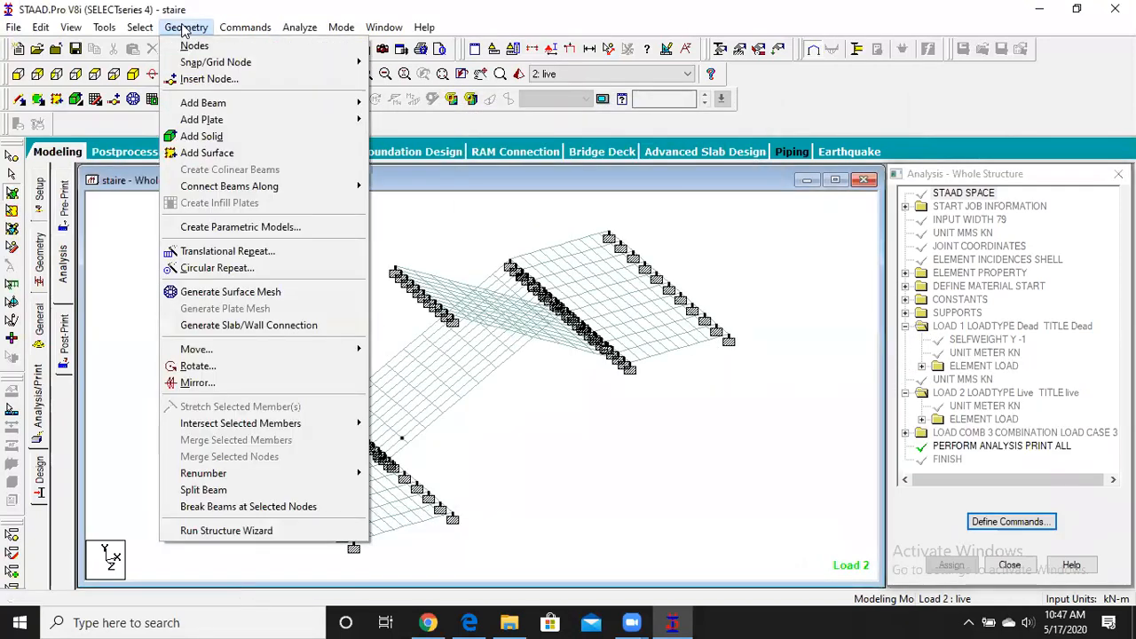
mouse_move(300, 27)
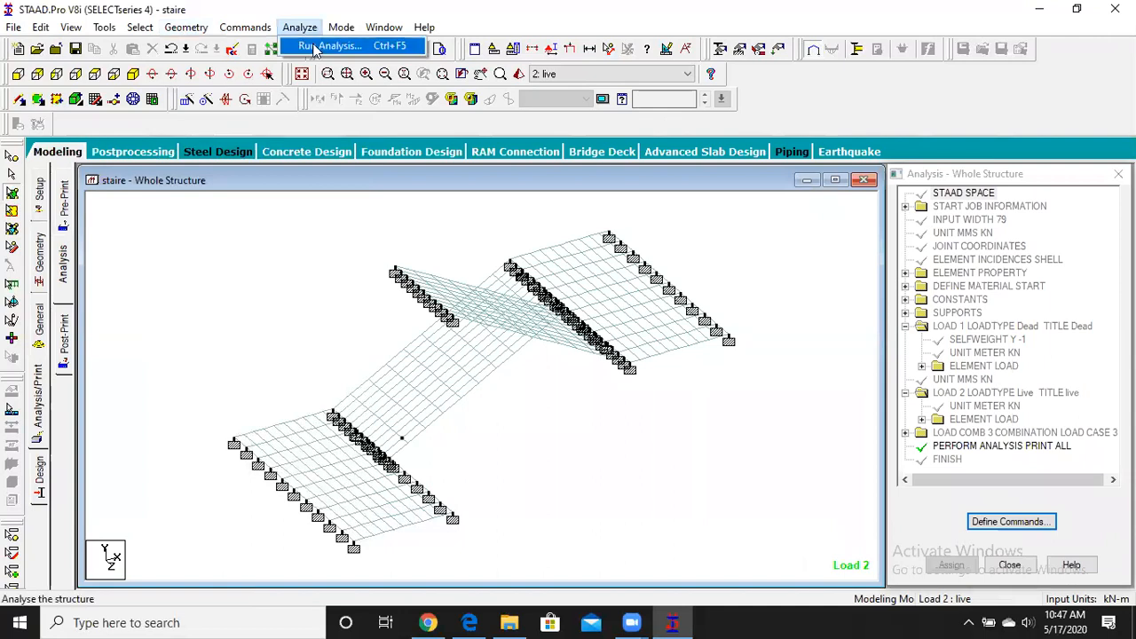
left_click(313, 46)
left_click(463, 335)
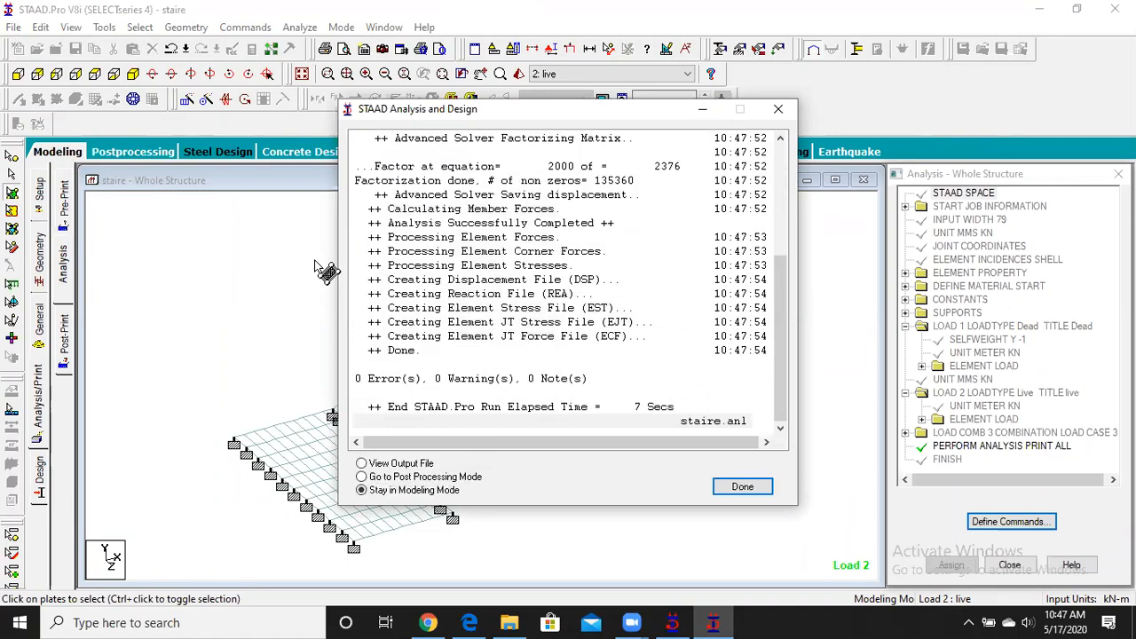
left_click(384, 465)
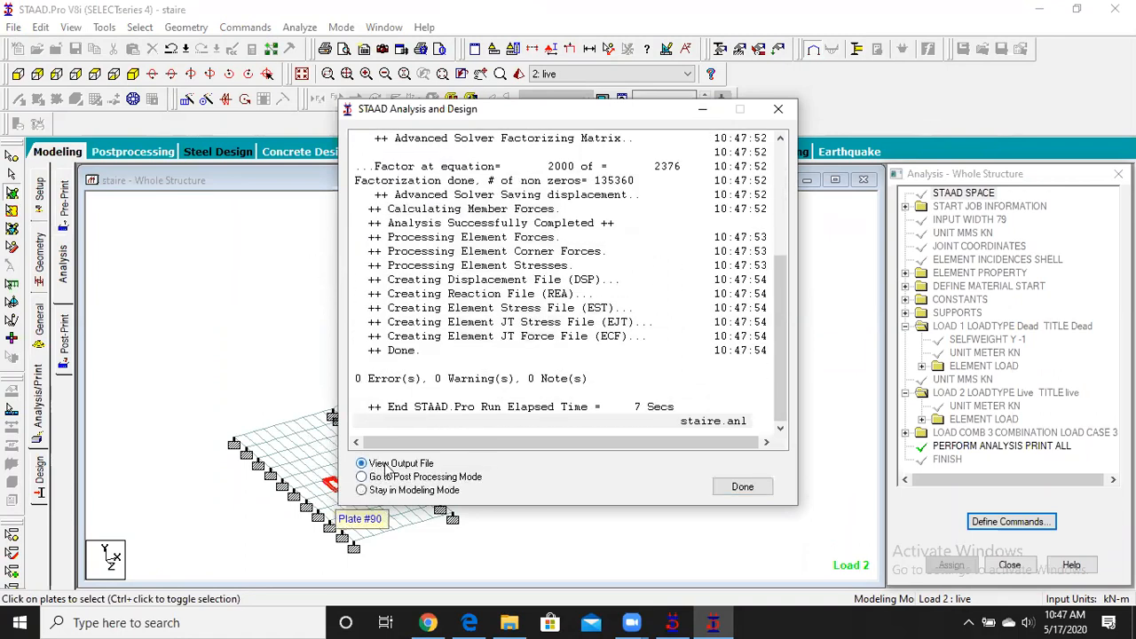
left_click(742, 488)
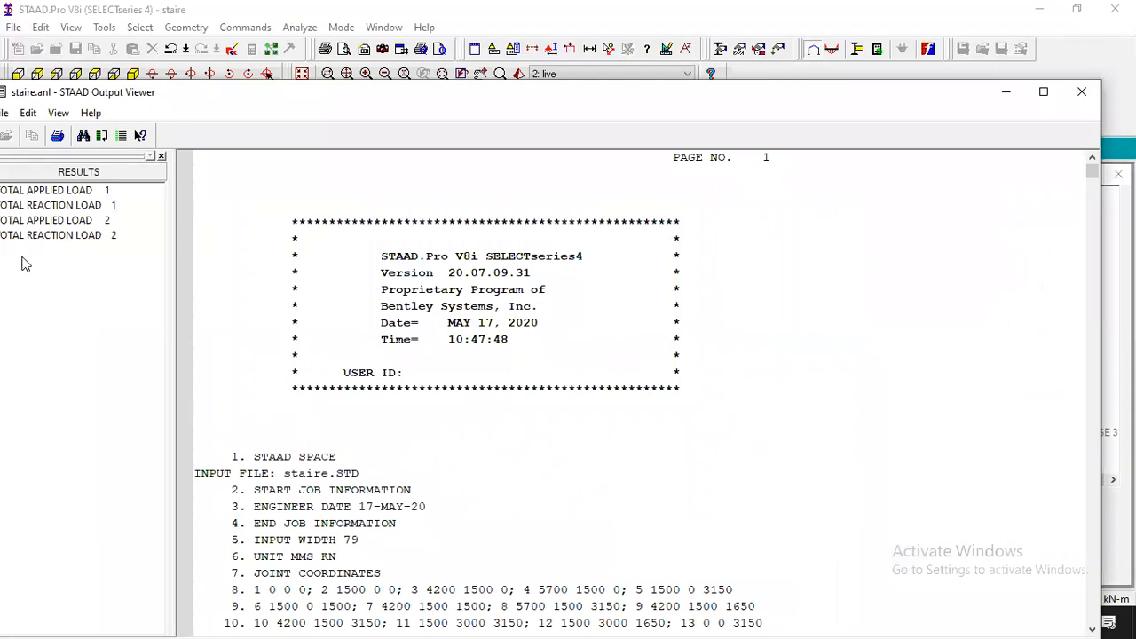
Step: Review the analysis output file from the echoed input through the element pressures to the joint equivalent loads, and close it
left_click(381, 332)
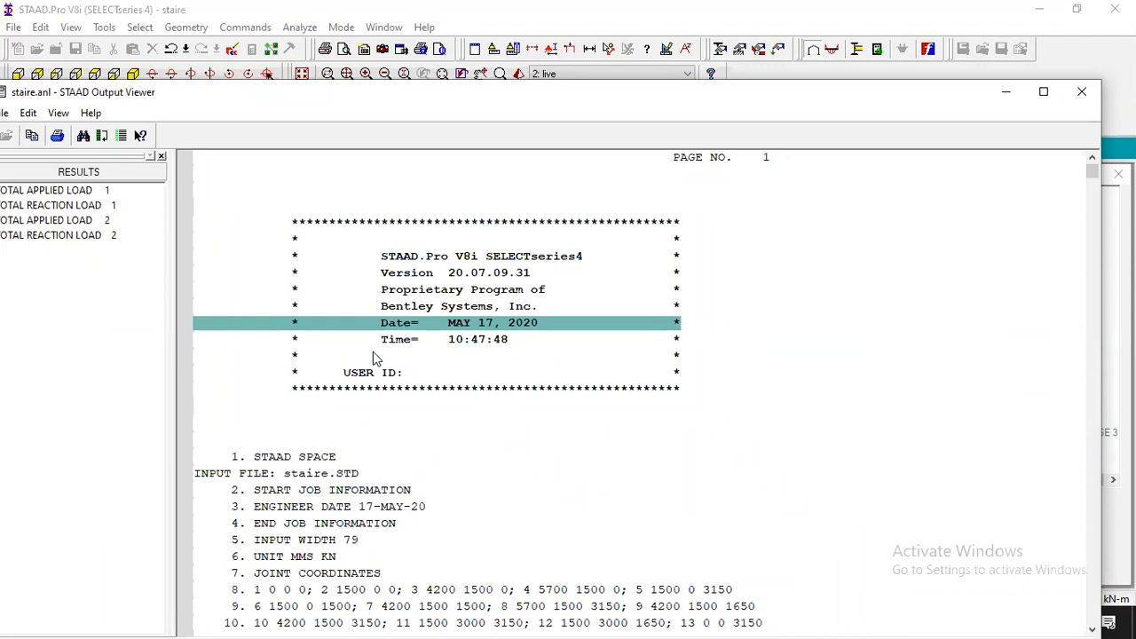
scroll(373, 357, "down", 15)
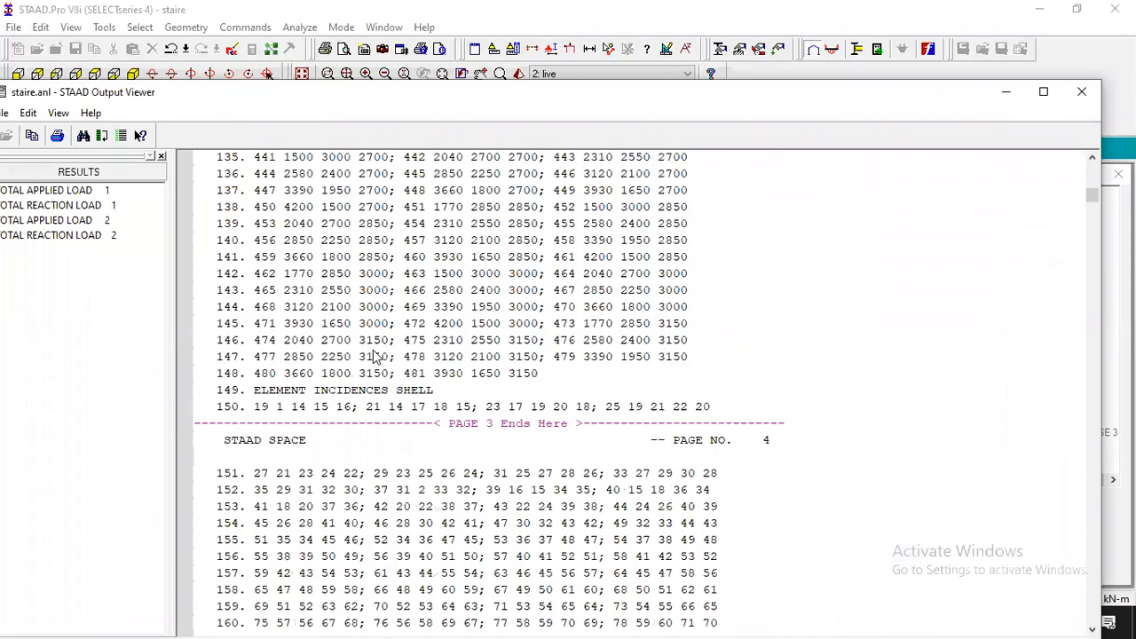
scroll(373, 357, "down", 20)
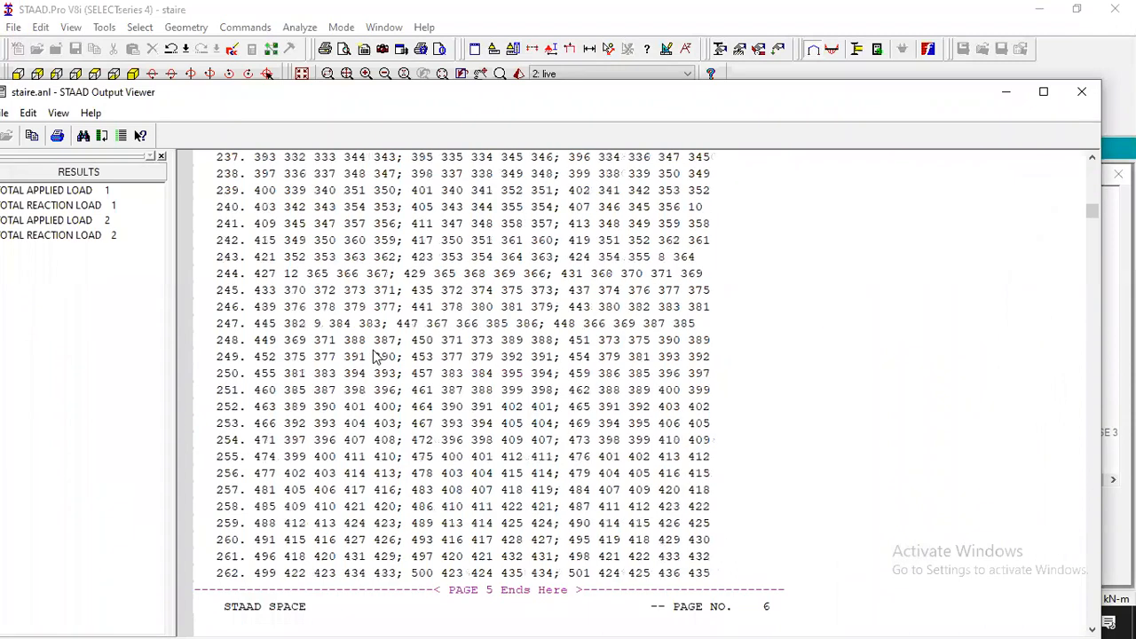
scroll(373, 357, "down", 18)
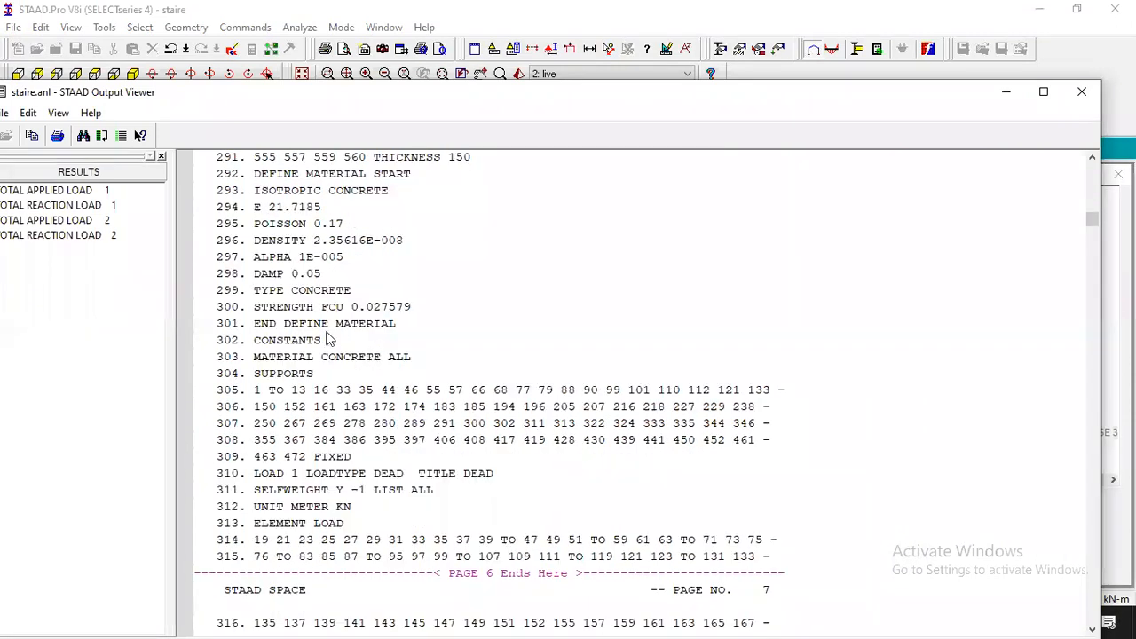
scroll(326, 339, "down", 7)
scroll(326, 339, "up", 2)
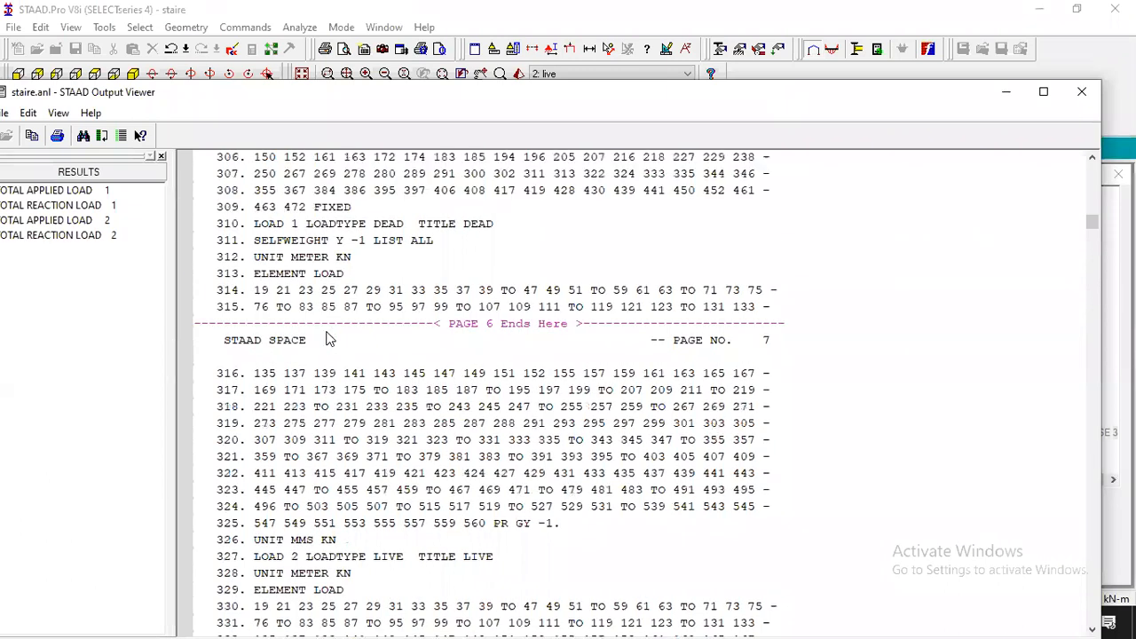
scroll(326, 339, "down", 15)
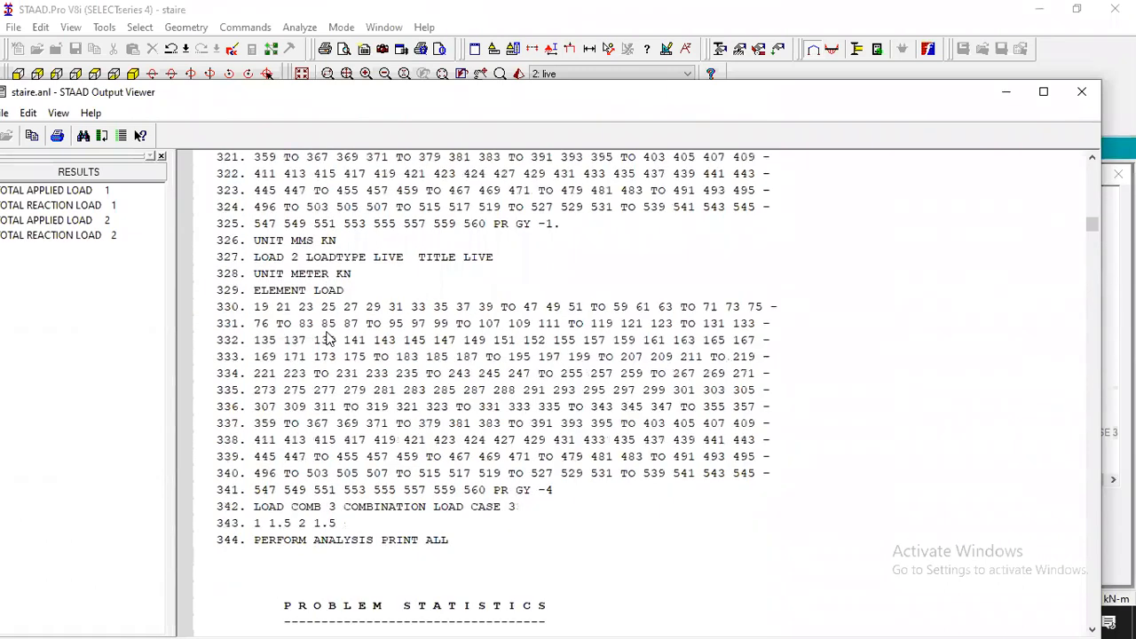
scroll(326, 339, "down", 4)
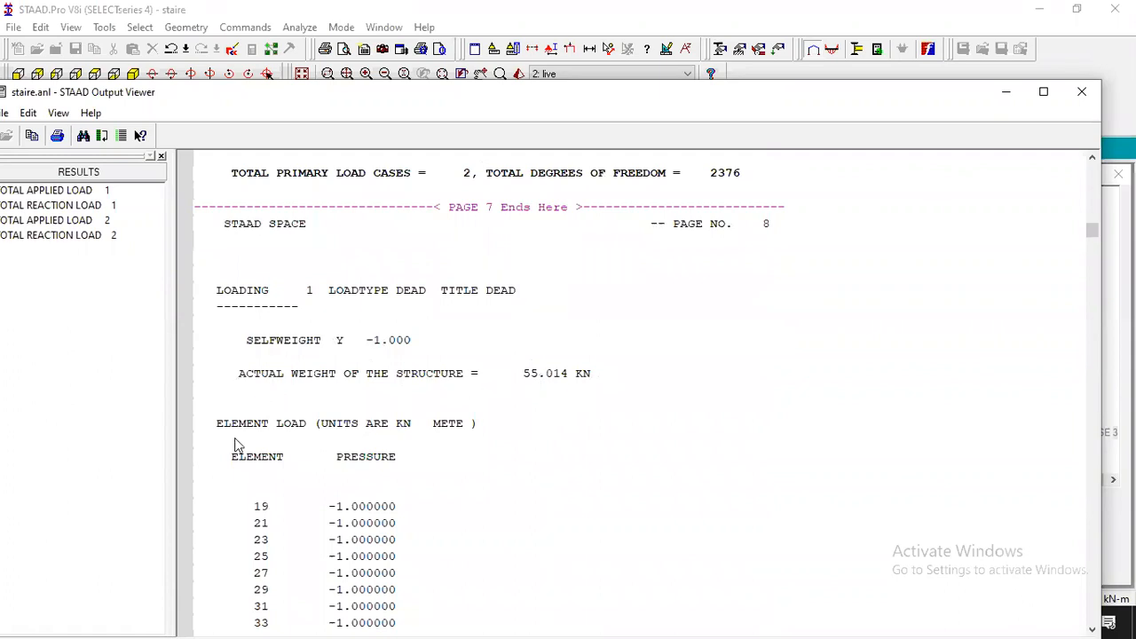
scroll(237, 438, "down", 11)
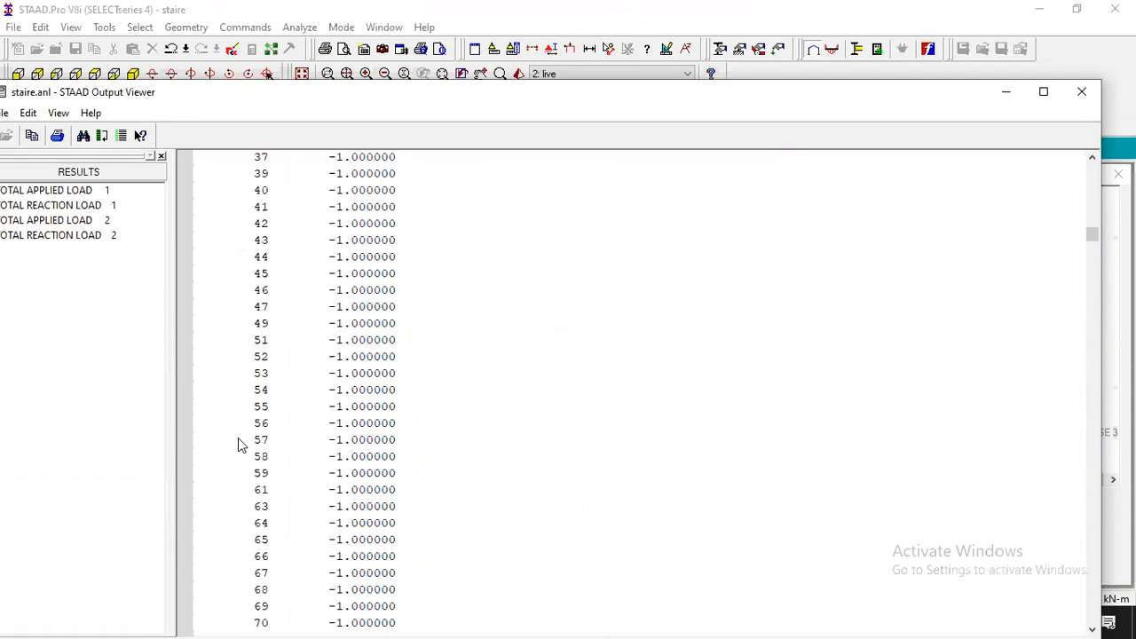
scroll(240, 444, "down", 13)
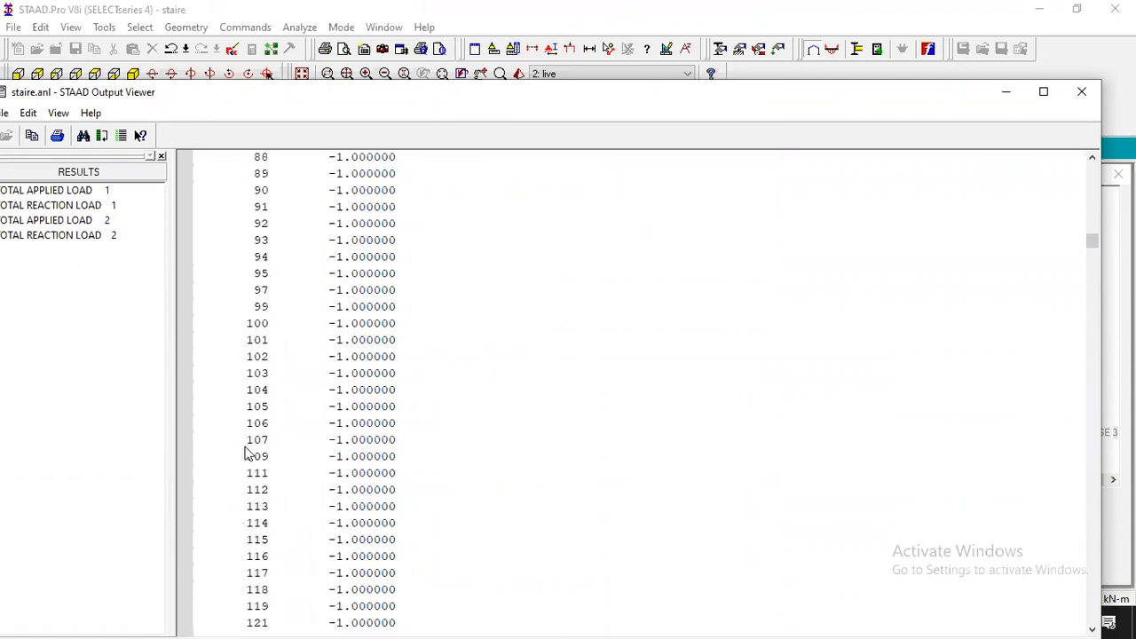
scroll(245, 453, "down", 20)
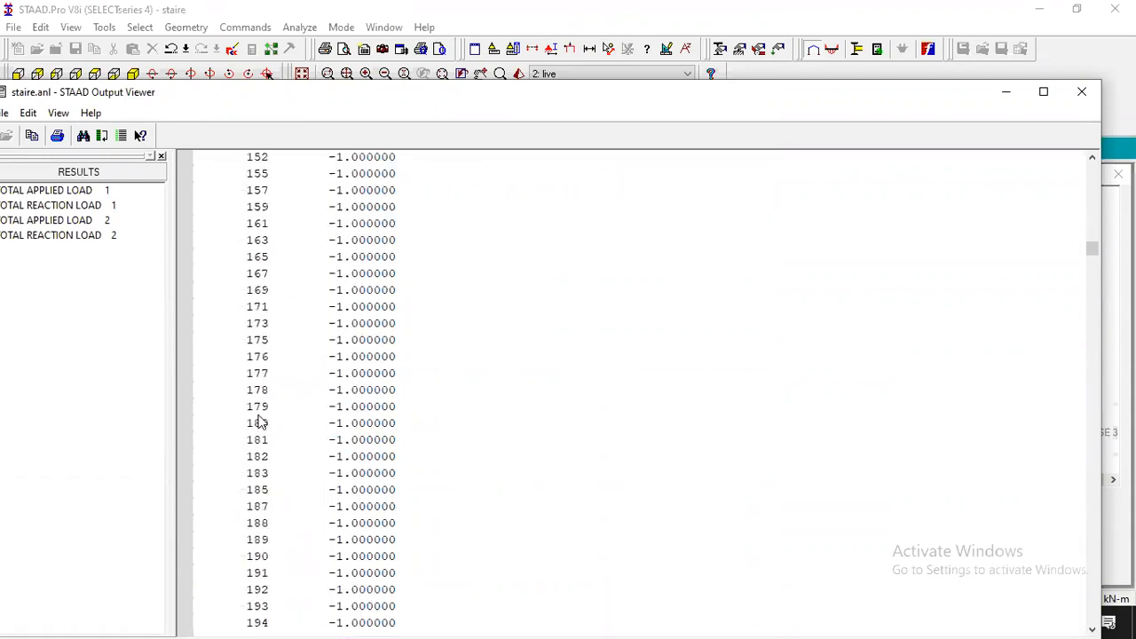
scroll(281, 407, "down", 20)
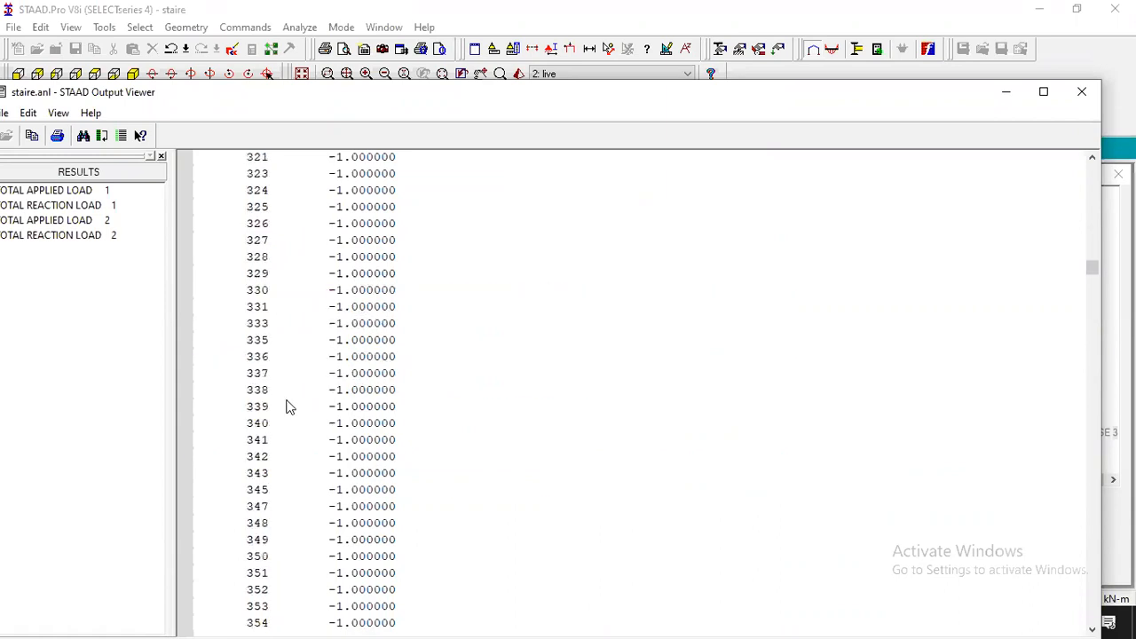
scroll(287, 405, "down", 14)
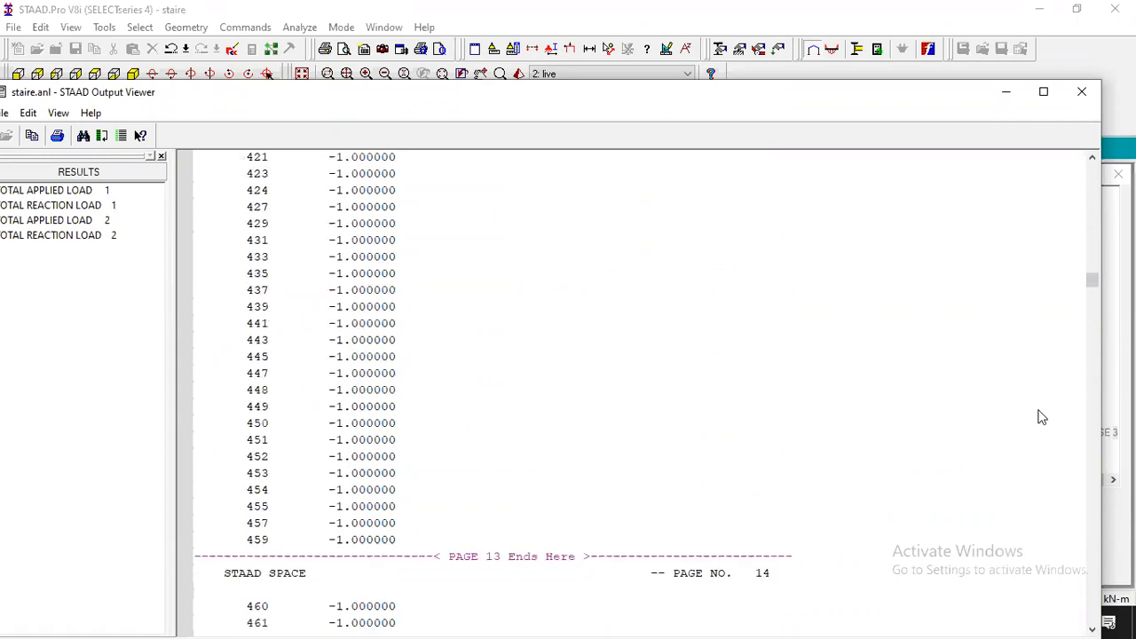
left_click_drag(1093, 281, 1065, 521)
scroll(675, 293, "down", 20)
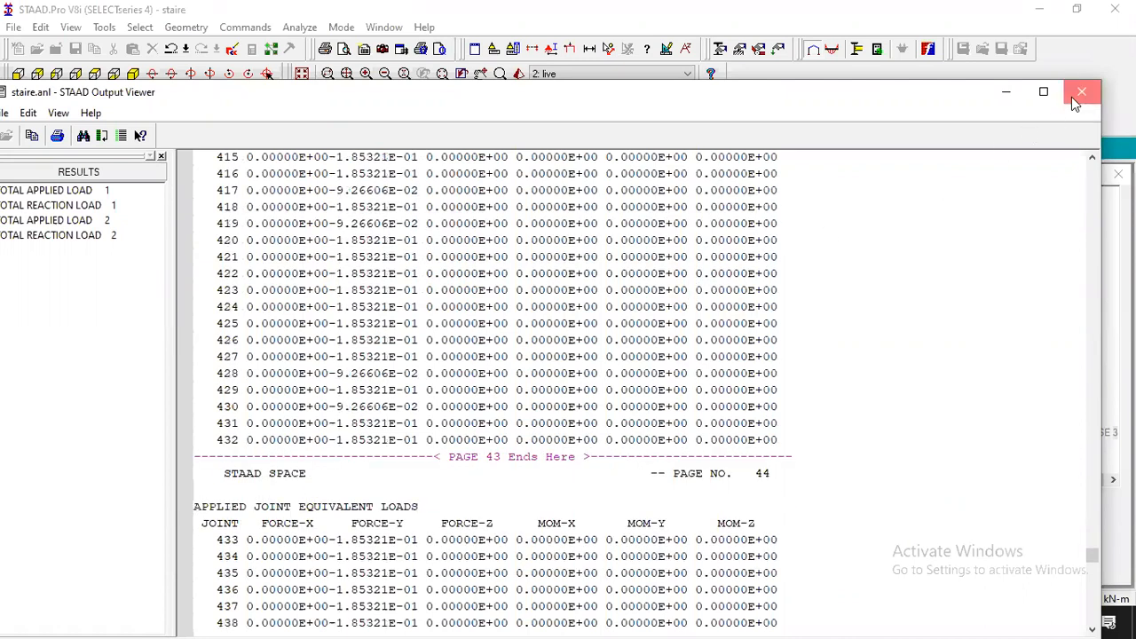
left_click(1081, 93)
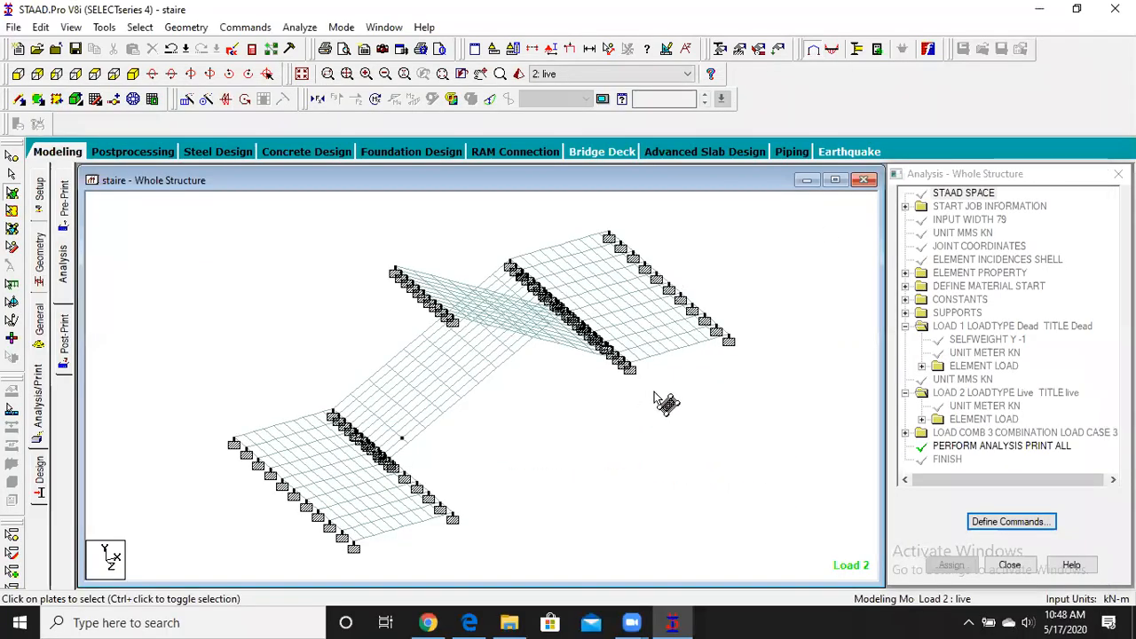
Step: Enter postprocessing with the Dead, live and combination load cases selected and show the node displacement summary
left_click(170, 153)
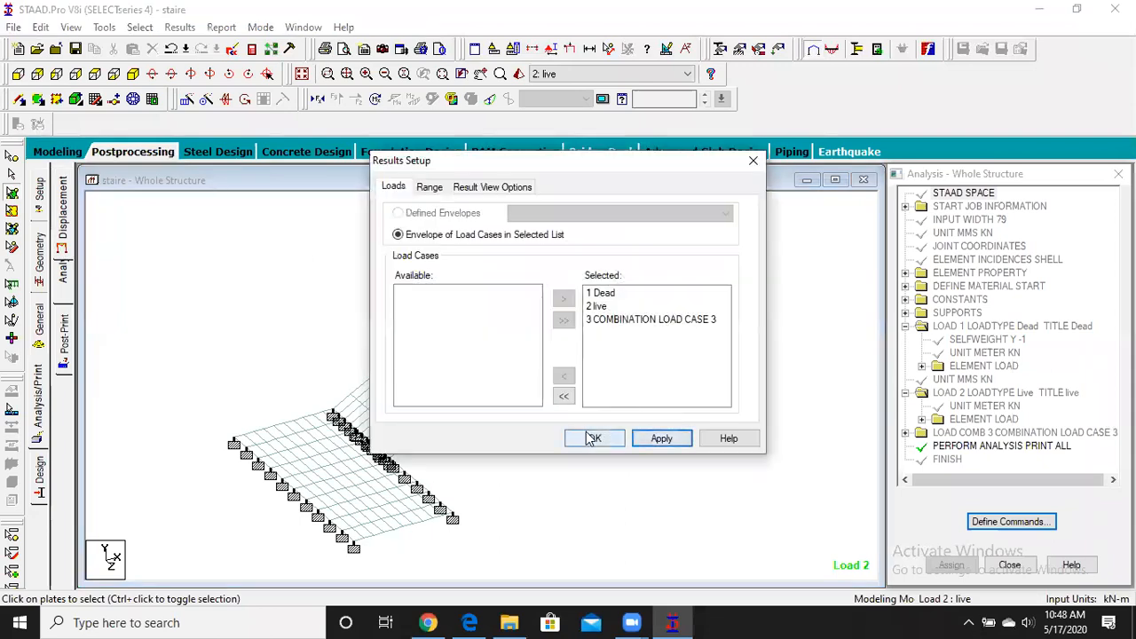
left_click(592, 439)
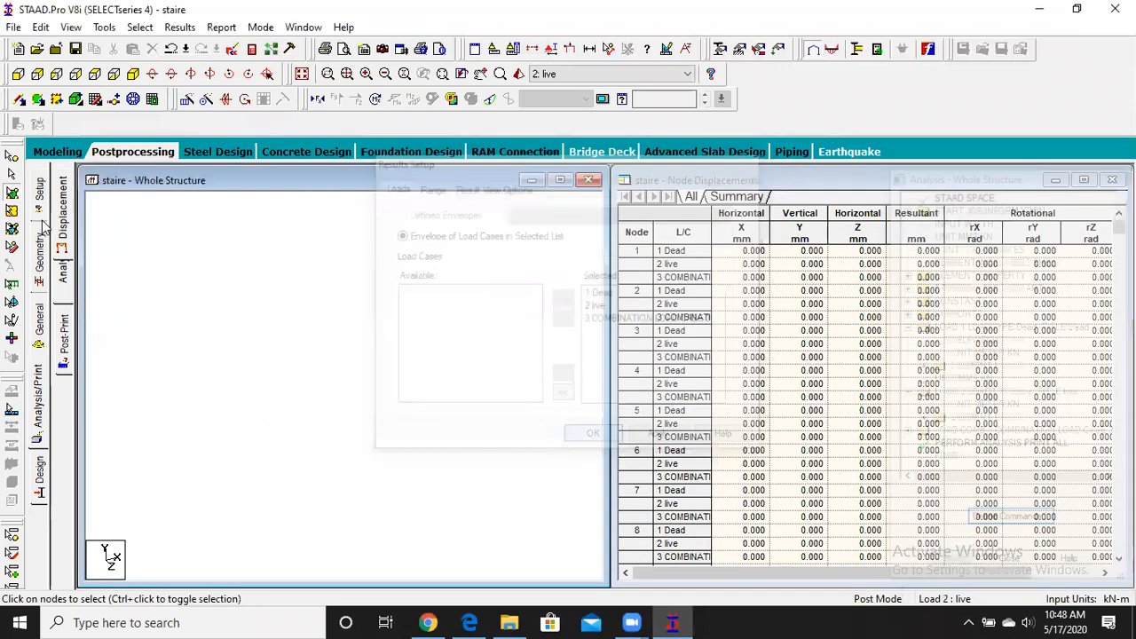
left_click(736, 196)
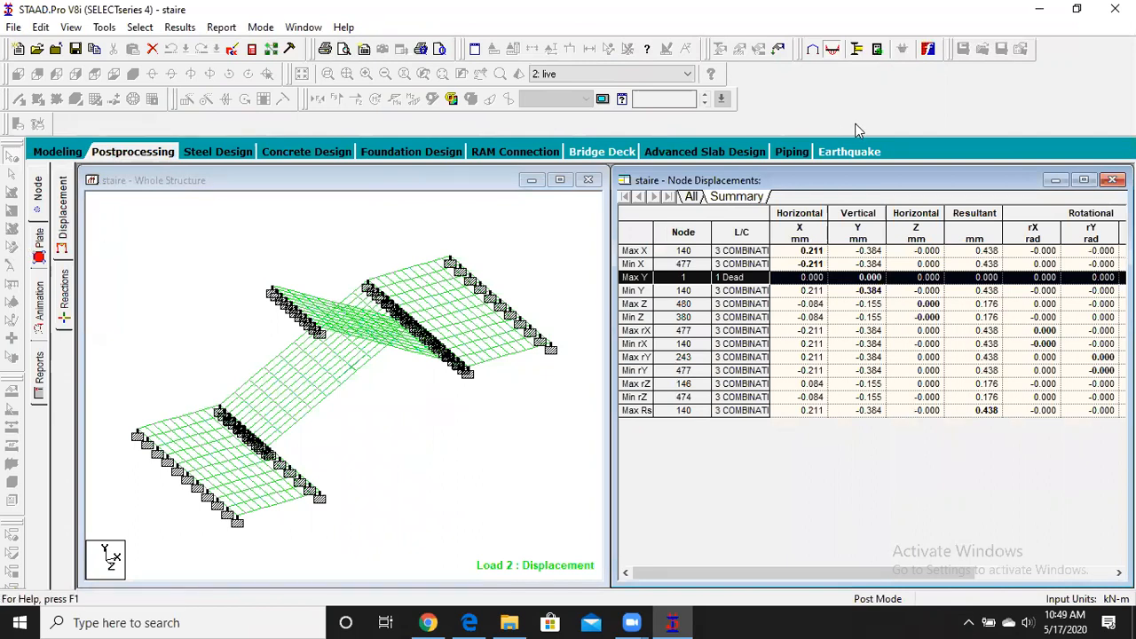
Step: Make COMBINATION LOAD CASE 3 the active load case for the displacement view
left_click(653, 75)
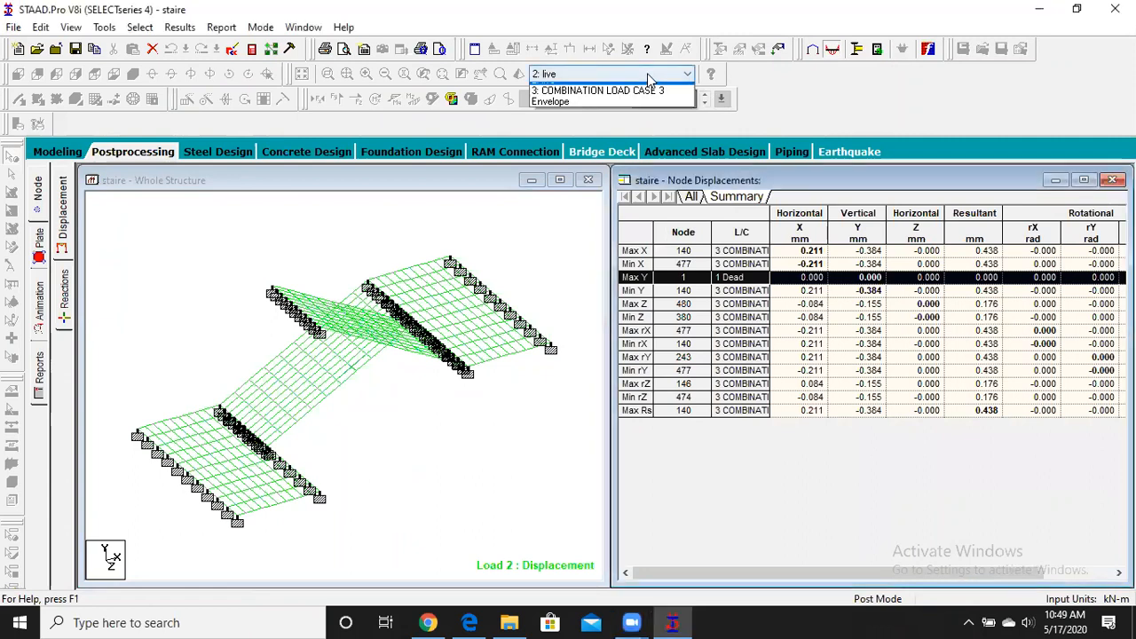
left_click(610, 112)
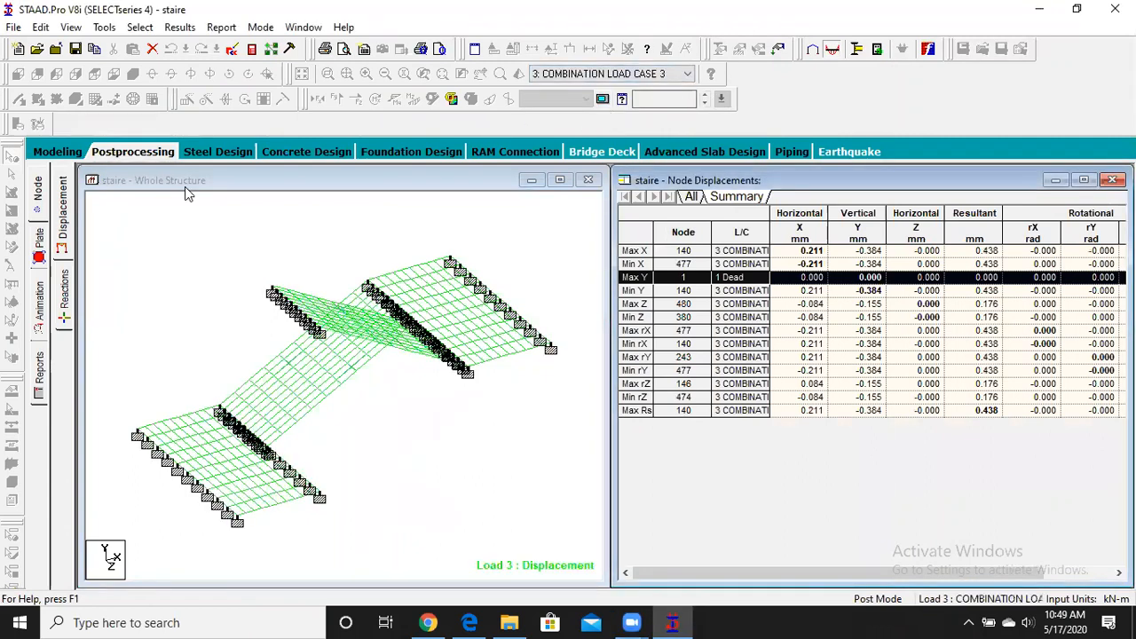
left_click(133, 291)
Step: Display the Max Absolute plate stress contour with Normal Fill for COMBINATION LOAD CASE 3 on the staircase
left_click(40, 240)
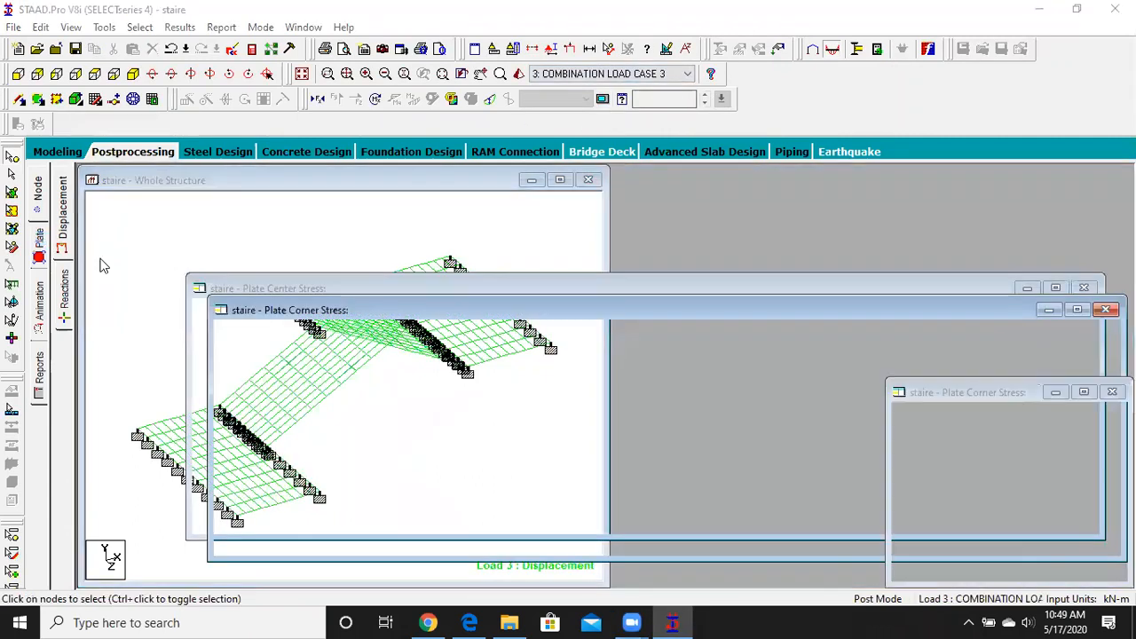
left_click(533, 147)
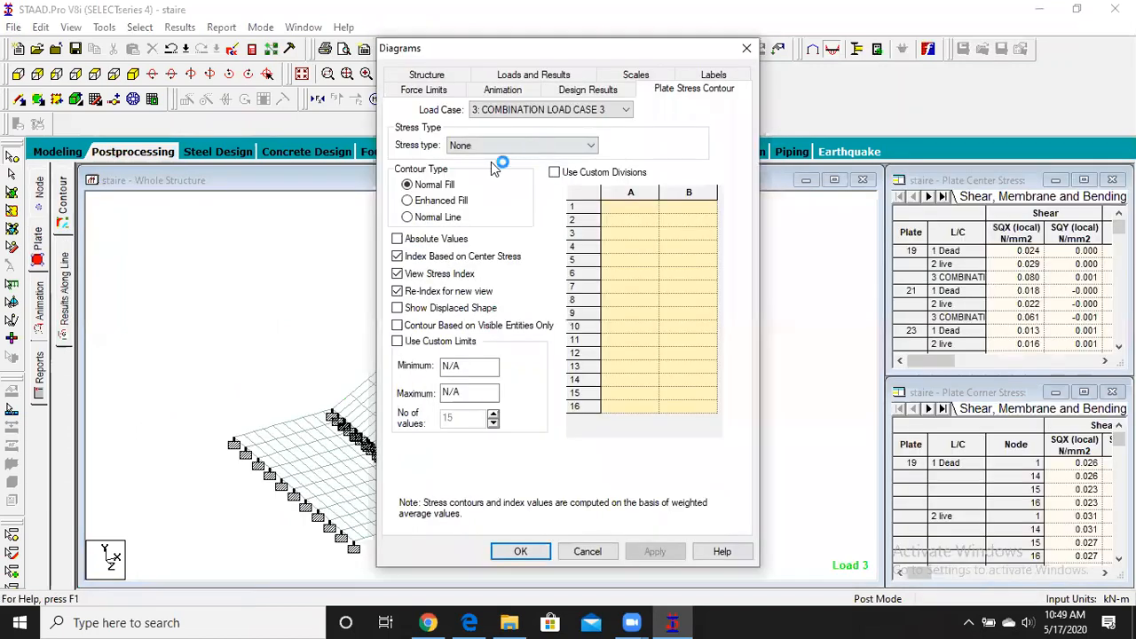
left_click(491, 165)
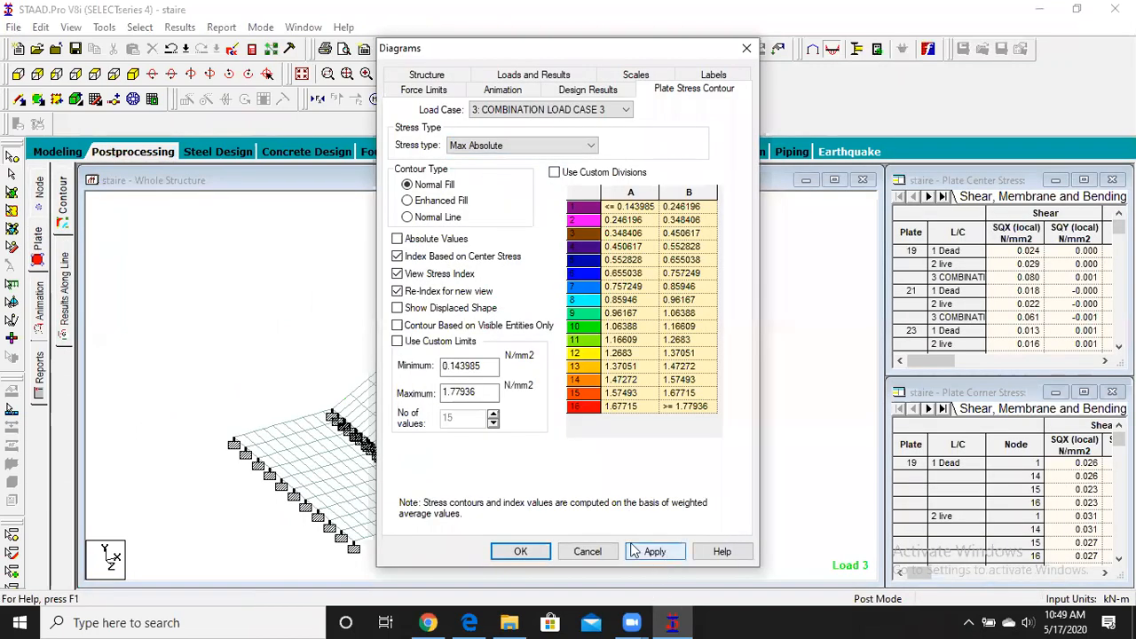
left_click(653, 551)
left_click(522, 551)
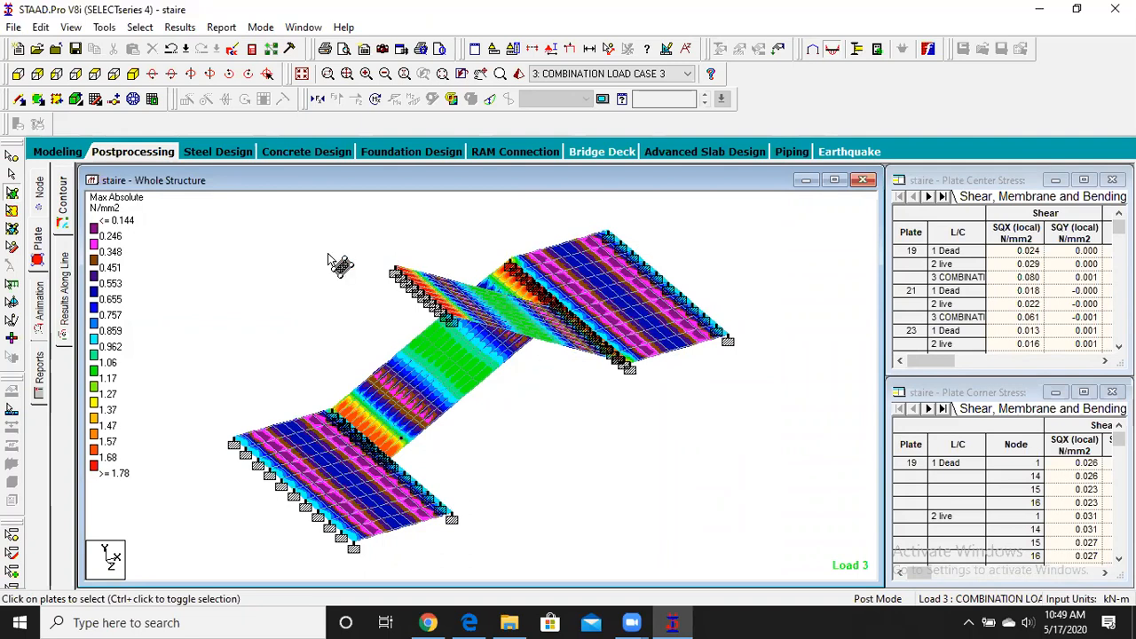
Step: Animate the staircase's deflection under COMBINATION LOAD CASE 3
left_click(50, 308)
left_click(427, 157)
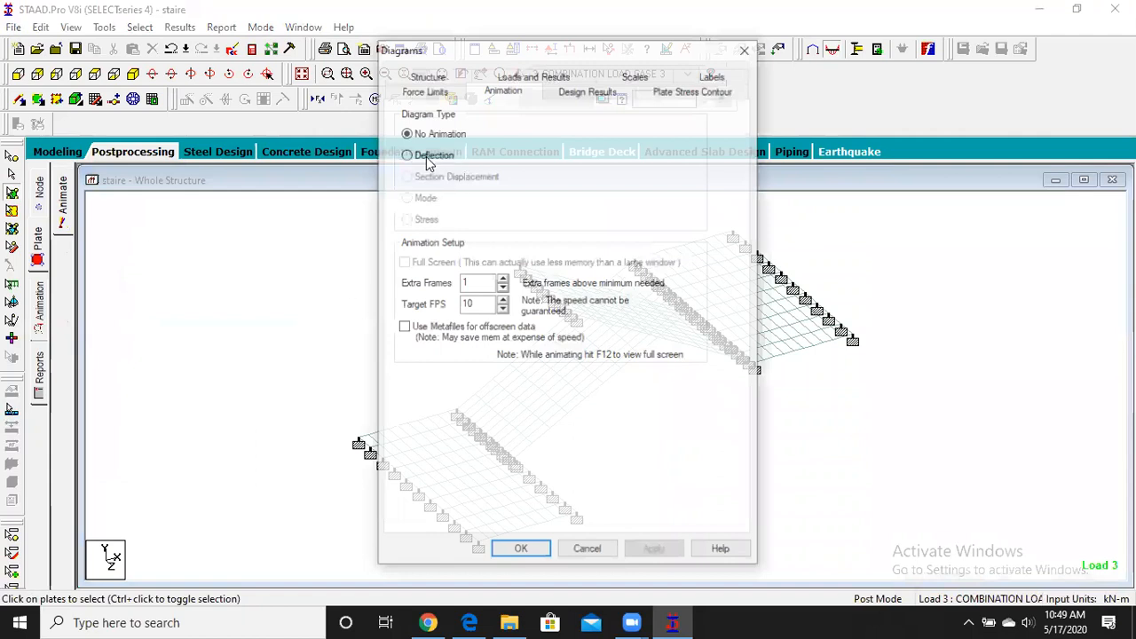
left_click(672, 552)
left_click(521, 551)
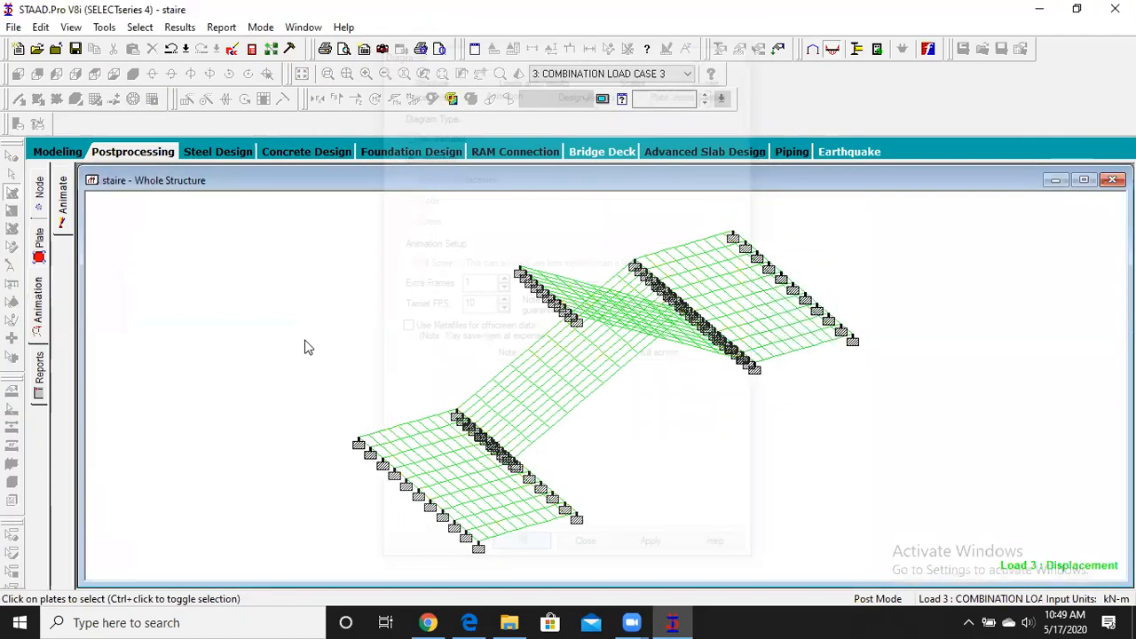